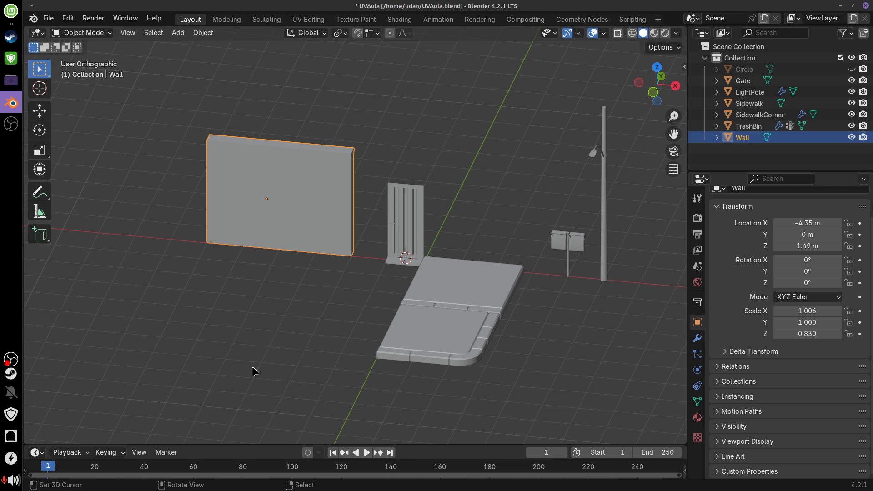
Examine the gate, trash bin, light pole, sidewalk and sidewalk corner by selecting them one after another
{"action": "middle_click_drag", "start_coordinate": [552, 321], "coordinate": [494, 322], "text": "shift"}
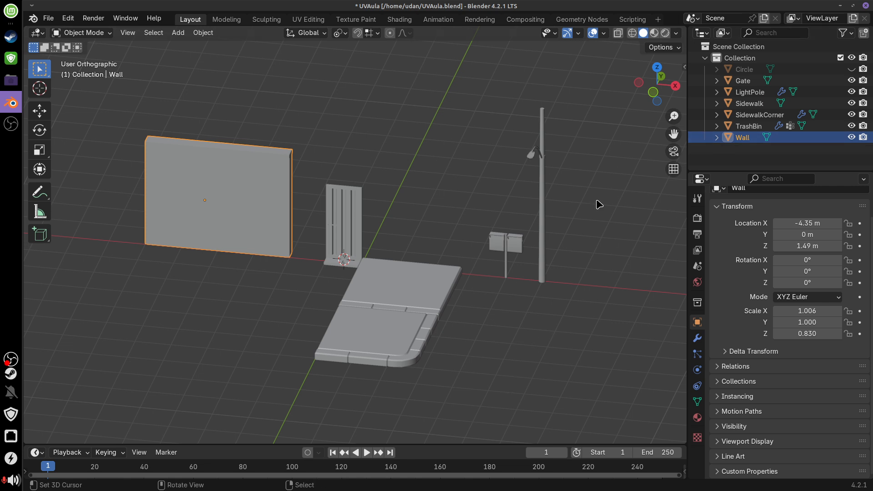
{"action": "left_click", "coordinate": [356, 230]}
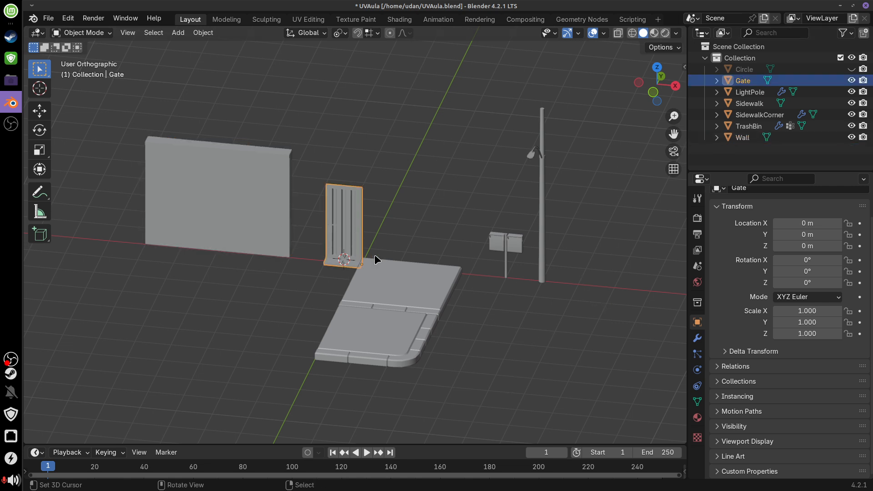
{"action": "left_click", "coordinate": [382, 266]}
{"action": "left_click", "coordinate": [508, 249]}
{"action": "left_click", "coordinate": [542, 261]}
{"action": "left_click", "coordinate": [416, 278]}
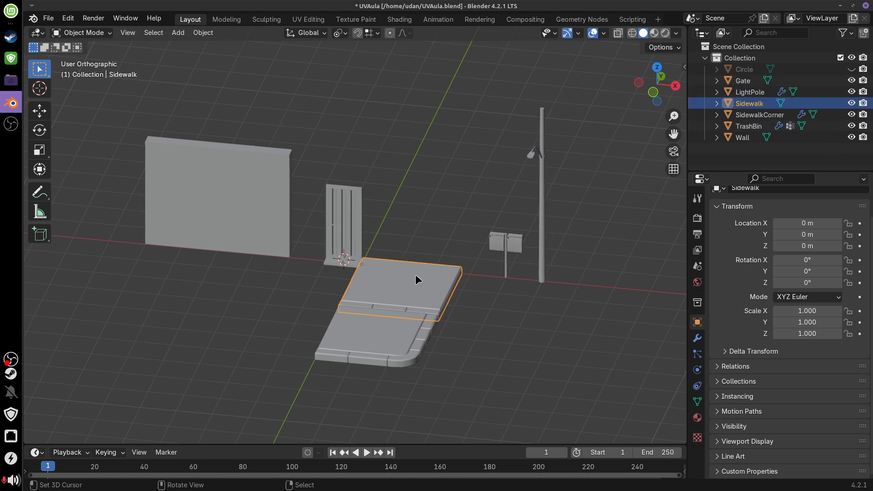
{"action": "left_click", "coordinate": [397, 342]}
{"action": "left_click", "coordinate": [411, 296]}
{"action": "middle_click_drag", "start_coordinate": [462, 335], "coordinate": [469, 277]}
{"action": "left_click", "coordinate": [415, 329]}
{"action": "left_click", "coordinate": [438, 247]}
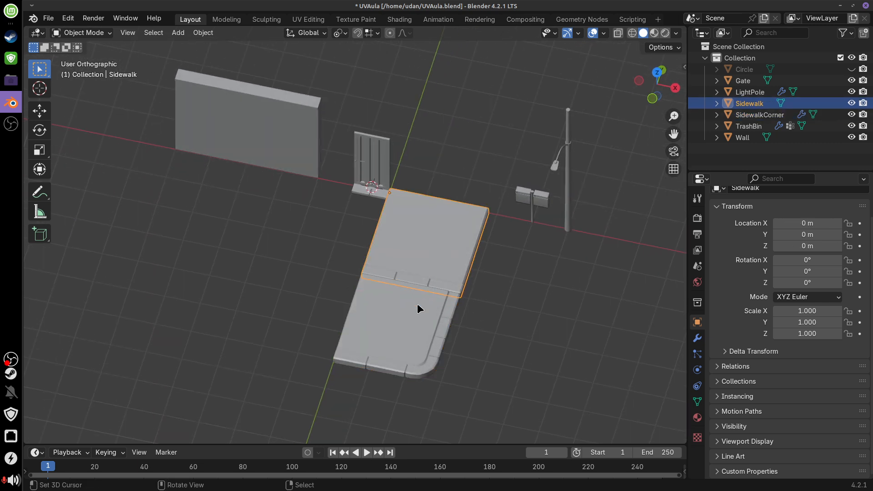
{"action": "left_click", "coordinate": [416, 325]}
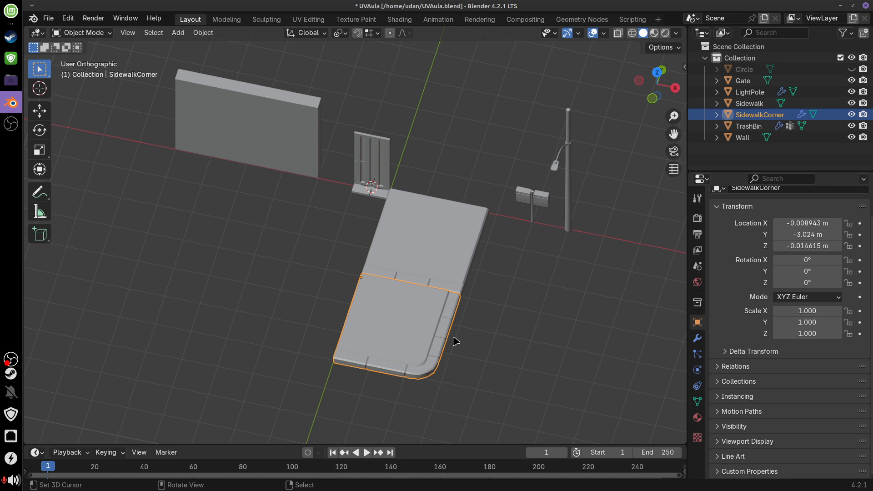
{"action": "middle_click_drag", "start_coordinate": [523, 296], "coordinate": [547, 317]}
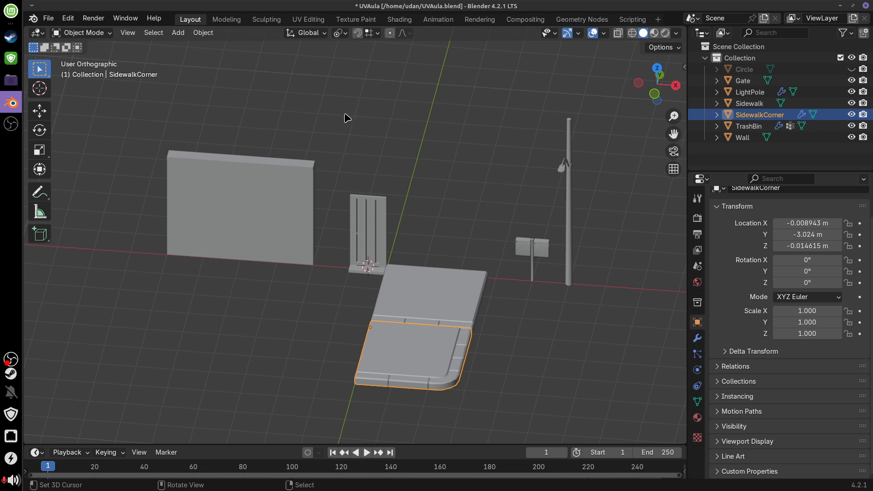
Draw annotation strokes from the wall, gate, sidewalk, trash bin and light pole towards the empty area above them
{"action": "left_click_drag", "start_coordinate": [296, 150], "coordinate": [321, 130]}
{"action": "left_click_drag", "start_coordinate": [371, 183], "coordinate": [377, 150]}
{"action": "left_click_drag", "start_coordinate": [449, 241], "coordinate": [442, 175]}
{"action": "left_click_drag", "start_coordinate": [527, 221], "coordinate": [516, 190]}
{"action": "left_click_drag", "start_coordinate": [555, 137], "coordinate": [542, 129]}
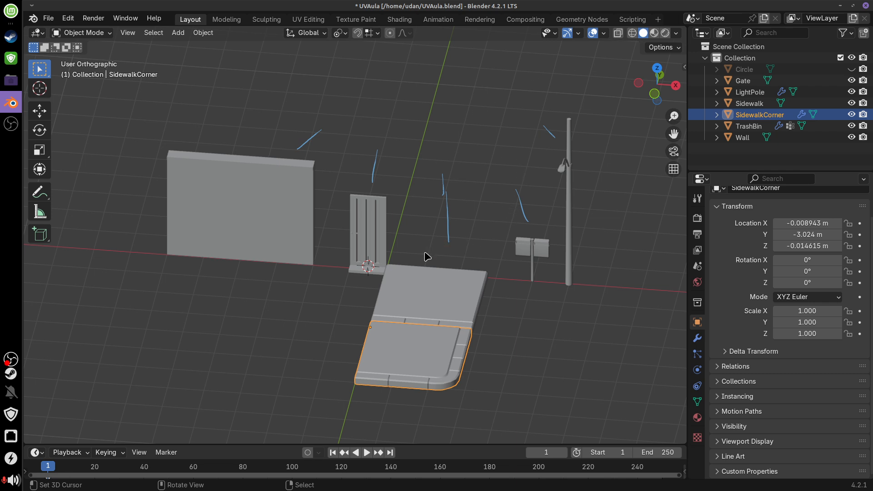
Handwrite the annotations "U.V. map" and "ATLAS" above the objects, and erase all the annotation strokes
{"action": "mouse_move", "coordinate": [377, 77]}
{"action": "left_mouse_down"}
{"action": "mouse_move", "coordinate": [378, 90]}
{"action": "mouse_move", "coordinate": [390, 76]}
{"action": "mouse_move", "coordinate": [411, 95]}
{"action": "mouse_move", "coordinate": [417, 72]}
{"action": "left_mouse_up"}
{"action": "left_click", "coordinate": [423, 92]}
{"action": "mouse_move", "coordinate": [453, 93]}
{"action": "left_mouse_down"}
{"action": "mouse_move", "coordinate": [495, 81]}
{"action": "mouse_move", "coordinate": [488, 88]}
{"action": "left_mouse_up"}
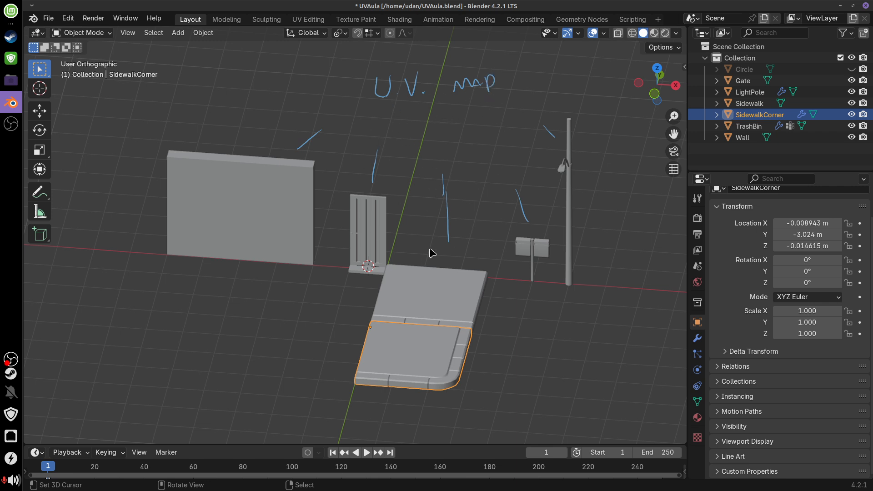
{"action": "mouse_move", "coordinate": [396, 138]}
{"action": "left_mouse_down"}
{"action": "mouse_move", "coordinate": [405, 114]}
{"action": "mouse_move", "coordinate": [414, 135]}
{"action": "mouse_move", "coordinate": [428, 105]}
{"action": "mouse_move", "coordinate": [427, 135]}
{"action": "left_mouse_up"}
{"action": "left_click", "coordinate": [436, 117]}
{"action": "mouse_move", "coordinate": [435, 124]}
{"action": "left_mouse_down"}
{"action": "mouse_move", "coordinate": [435, 132]}
{"action": "mouse_move", "coordinate": [466, 132]}
{"action": "left_mouse_up"}
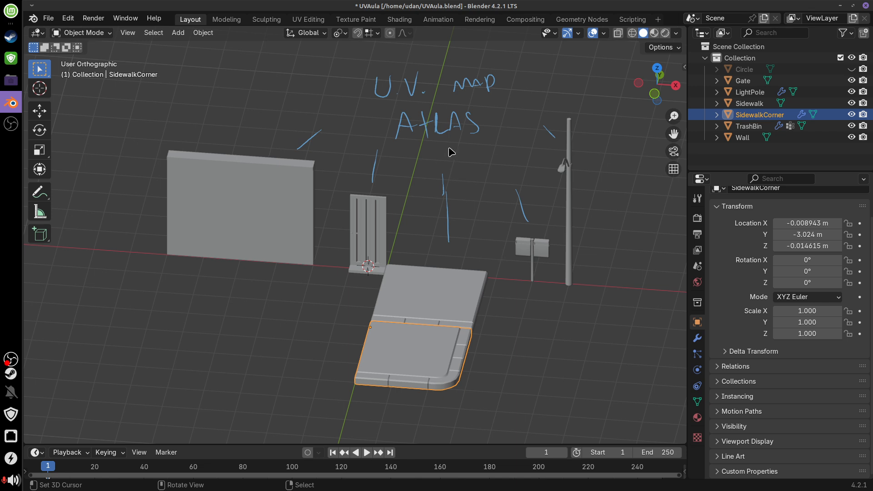
{"action": "mouse_move", "coordinate": [317, 125]}
{"action": "left_mouse_down", "text": "ctrl"}
{"action": "mouse_move", "coordinate": [444, 74]}
{"action": "mouse_move", "coordinate": [481, 86]}
{"action": "mouse_move", "coordinate": [538, 187]}
{"action": "left_mouse_up", "text": "ctrl"}
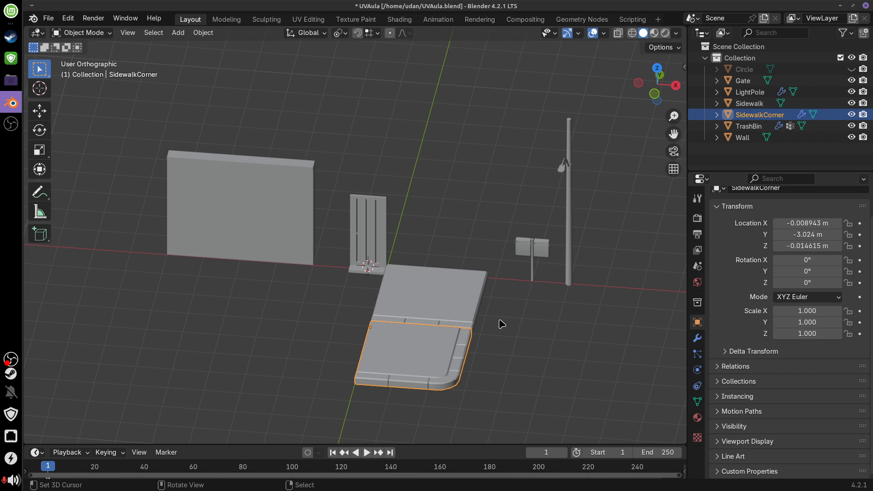
Select the gate and handwrite the annotation "DIMENSÃO" in the empty space above it
{"action": "middle_click_drag", "start_coordinate": [502, 324], "coordinate": [352, 319]}
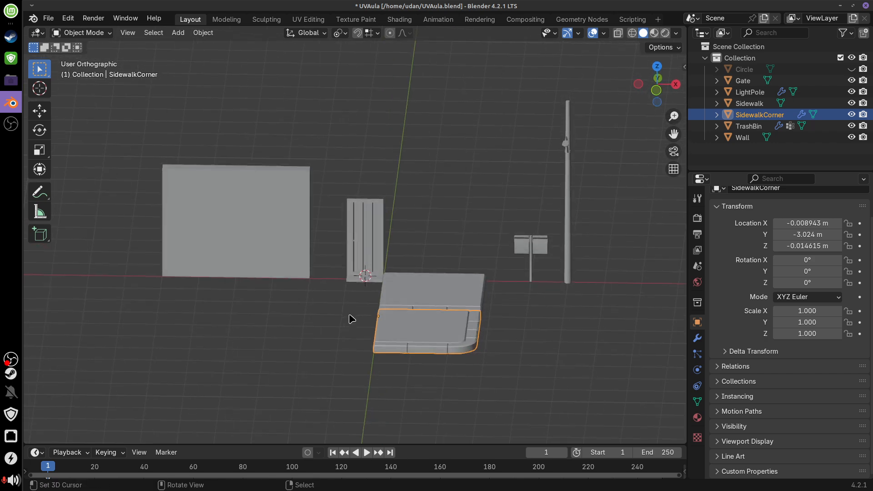
{"action": "left_click", "coordinate": [283, 224]}
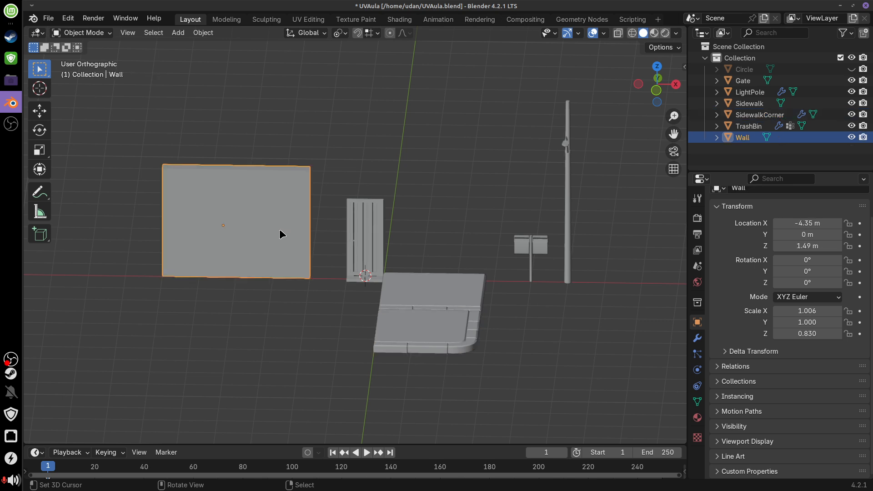
{"action": "left_click", "coordinate": [380, 250]}
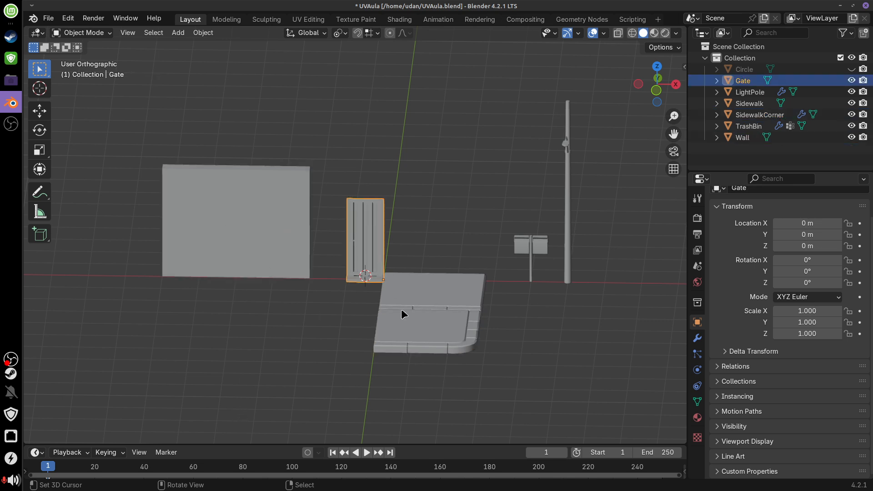
{"action": "key", "text": "d"}
{"action": "left_click_drag", "start_coordinate": [362, 80], "coordinate": [363, 100]}
{"action": "mouse_move", "coordinate": [377, 85]}
{"action": "left_mouse_down"}
{"action": "mouse_move", "coordinate": [383, 96]}
{"action": "mouse_move", "coordinate": [414, 82]}
{"action": "mouse_move", "coordinate": [445, 89]}
{"action": "left_mouse_up"}
{"action": "left_click", "coordinate": [376, 79]}
{"action": "left_click_drag", "start_coordinate": [436, 73], "coordinate": [446, 72]}
{"action": "left_click_drag", "start_coordinate": [455, 79], "coordinate": [457, 79]}
Handwrite "ESCALA" and "ORIGEM" as two annotation lines beneath "DIMENSÃO"
{"action": "key", "text": "d"}
{"action": "mouse_move", "coordinate": [365, 114]}
{"action": "left_mouse_down"}
{"action": "mouse_move", "coordinate": [378, 126]}
{"action": "mouse_move", "coordinate": [378, 118]}
{"action": "left_mouse_up"}
{"action": "mouse_move", "coordinate": [365, 113]}
{"action": "left_mouse_down"}
{"action": "mouse_move", "coordinate": [375, 112]}
{"action": "mouse_move", "coordinate": [379, 128]}
{"action": "mouse_move", "coordinate": [404, 128]}
{"action": "left_mouse_up"}
{"action": "mouse_move", "coordinate": [409, 128]}
{"action": "left_mouse_down"}
{"action": "mouse_move", "coordinate": [434, 122]}
{"action": "mouse_move", "coordinate": [442, 102]}
{"action": "left_mouse_up"}
{"action": "left_click_drag", "start_coordinate": [435, 117], "coordinate": [450, 117]}
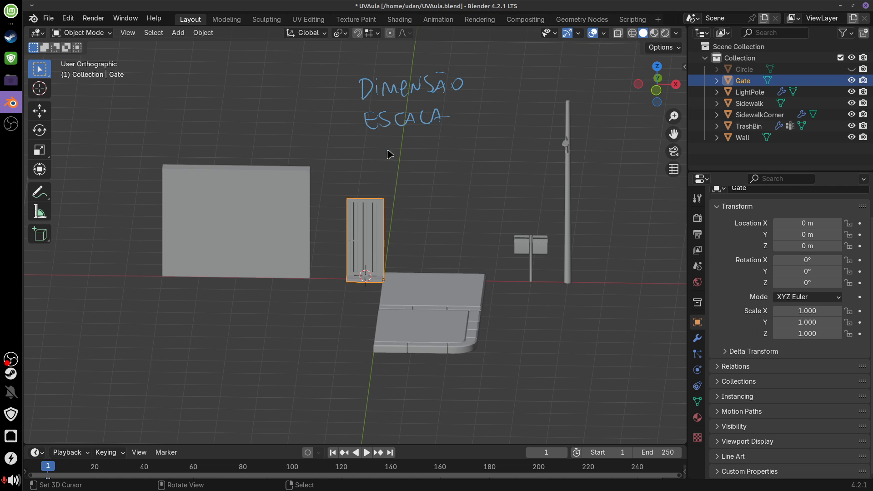
{"action": "left_click_drag", "start_coordinate": [386, 146], "coordinate": [386, 147]}
{"action": "left_click_drag", "start_coordinate": [396, 160], "coordinate": [409, 147]}
{"action": "mouse_move", "coordinate": [411, 157]}
{"action": "left_mouse_down"}
{"action": "mouse_move", "coordinate": [423, 141]}
{"action": "mouse_move", "coordinate": [432, 155]}
{"action": "mouse_move", "coordinate": [469, 144]}
{"action": "left_mouse_up"}
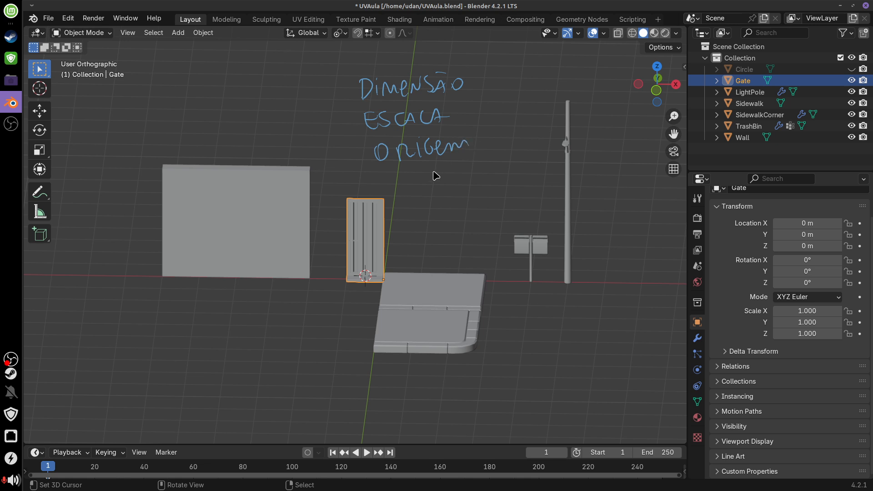
Handwrite "FACES DESNECESSÁRIAS" as the last line of the annotation list
{"action": "left_click_drag", "start_coordinate": [389, 173], "coordinate": [386, 187]}
{"action": "mouse_move", "coordinate": [386, 174]}
{"action": "left_mouse_down"}
{"action": "mouse_move", "coordinate": [397, 172]}
{"action": "mouse_move", "coordinate": [394, 180]}
{"action": "left_mouse_up"}
{"action": "mouse_move", "coordinate": [398, 178]}
{"action": "left_mouse_down"}
{"action": "mouse_move", "coordinate": [398, 186]}
{"action": "mouse_move", "coordinate": [408, 176]}
{"action": "mouse_move", "coordinate": [409, 186]}
{"action": "left_mouse_up"}
{"action": "mouse_move", "coordinate": [420, 174]}
{"action": "left_mouse_down"}
{"action": "mouse_move", "coordinate": [420, 186]}
{"action": "mouse_move", "coordinate": [431, 187]}
{"action": "left_mouse_up"}
{"action": "mouse_move", "coordinate": [442, 169]}
{"action": "left_mouse_down"}
{"action": "mouse_move", "coordinate": [435, 186]}
{"action": "mouse_move", "coordinate": [464, 182]}
{"action": "mouse_move", "coordinate": [488, 163]}
{"action": "mouse_move", "coordinate": [500, 171]}
{"action": "mouse_move", "coordinate": [512, 160]}
{"action": "mouse_move", "coordinate": [564, 168]}
{"action": "mouse_move", "coordinate": [619, 143]}
{"action": "mouse_move", "coordinate": [627, 162]}
{"action": "left_mouse_up"}
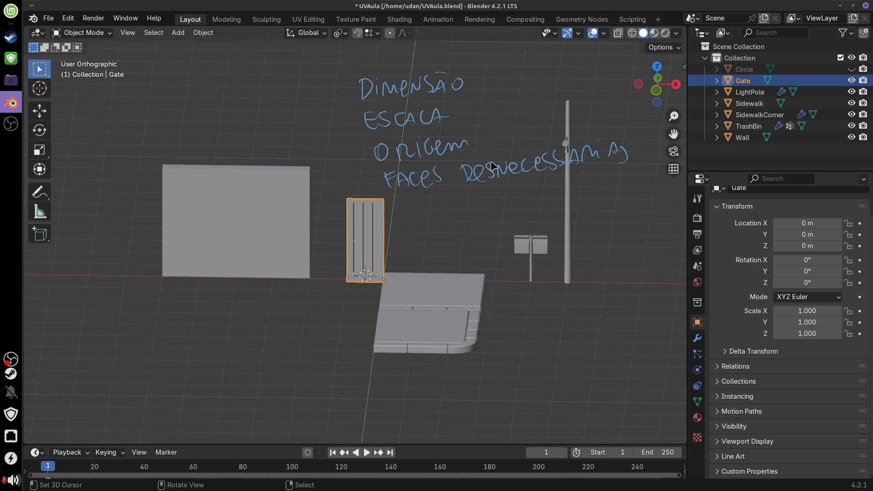
In front view, draw upward height arrows beside the wall, gate and trash bin, and erase those arrows
{"action": "key", "text": "KP_1"}
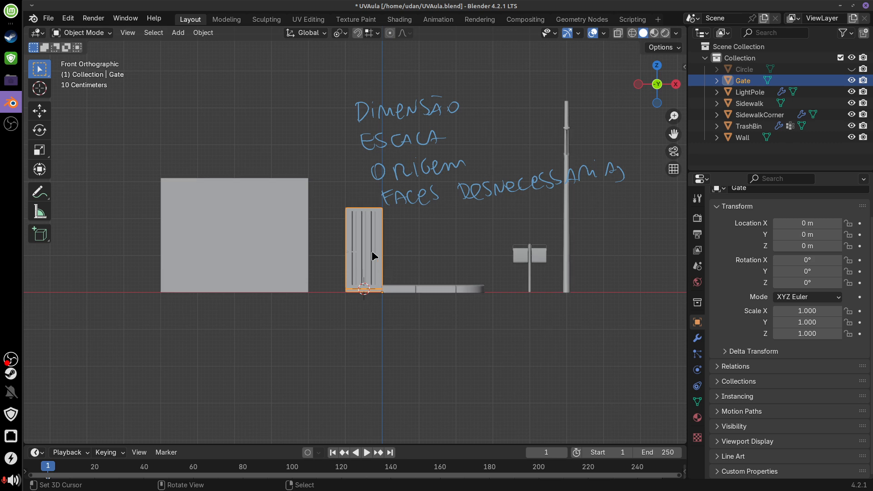
{"action": "left_click", "coordinate": [281, 188]}
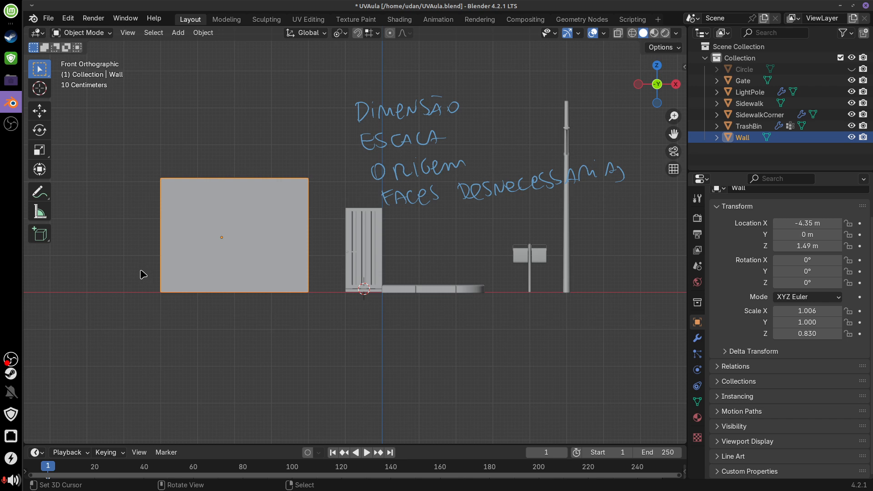
{"action": "left_click_drag", "start_coordinate": [142, 279], "coordinate": [141, 203]}
{"action": "mouse_move", "coordinate": [331, 294]}
{"action": "left_mouse_down"}
{"action": "mouse_move", "coordinate": [329, 207]}
{"action": "mouse_move", "coordinate": [335, 226]}
{"action": "left_mouse_up"}
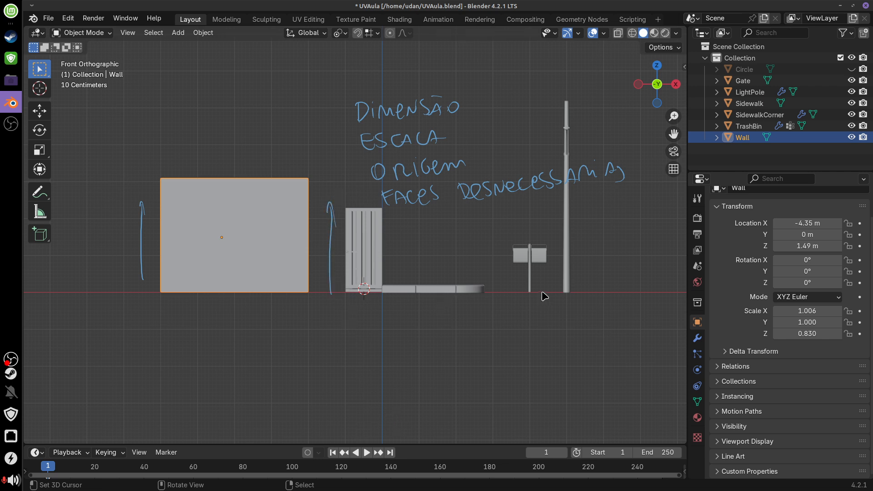
{"action": "left_click", "coordinate": [533, 269]}
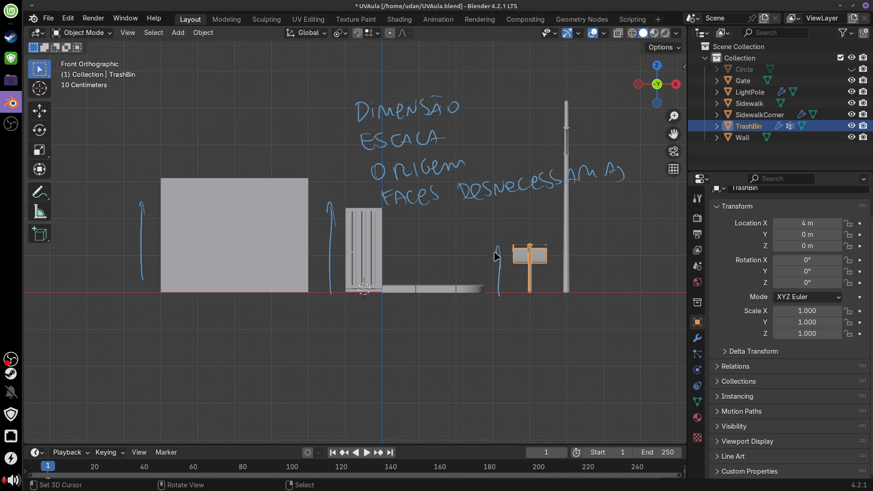
{"action": "mouse_move", "coordinate": [498, 257]}
{"action": "right_mouse_down"}
{"action": "mouse_move", "coordinate": [492, 292]}
{"action": "mouse_move", "coordinate": [261, 212]}
{"action": "mouse_move", "coordinate": [134, 264]}
{"action": "right_mouse_up"}
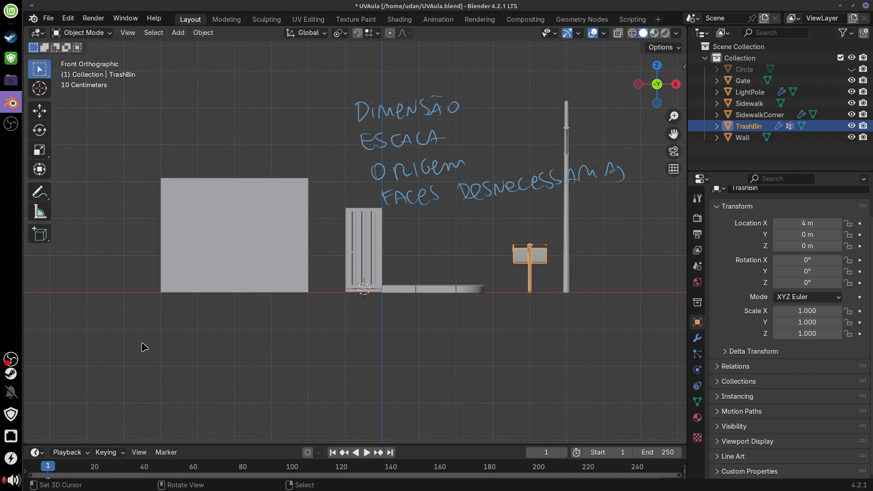
Underline the "DIMENSÃO" annotation and show the transform and dimension values of the gate in the viewport
{"action": "left_click", "coordinate": [377, 253]}
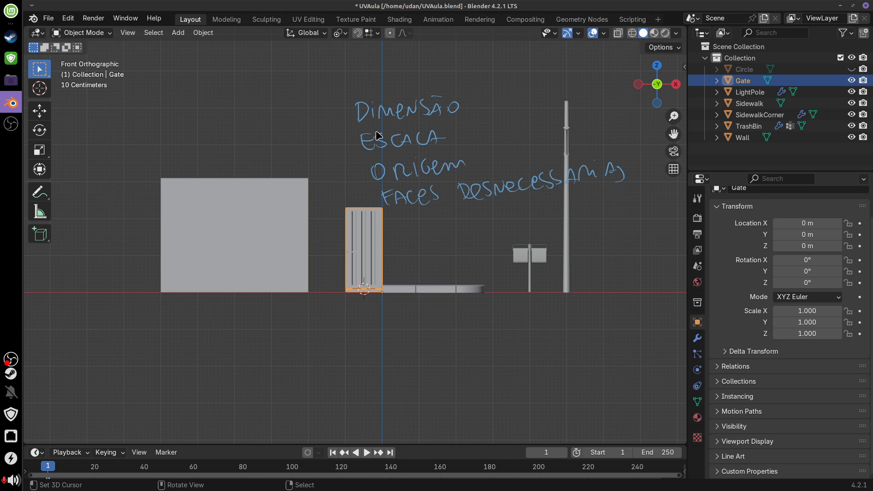
{"action": "left_click_drag", "start_coordinate": [337, 131], "coordinate": [491, 118]}
{"action": "key", "text": "n"}
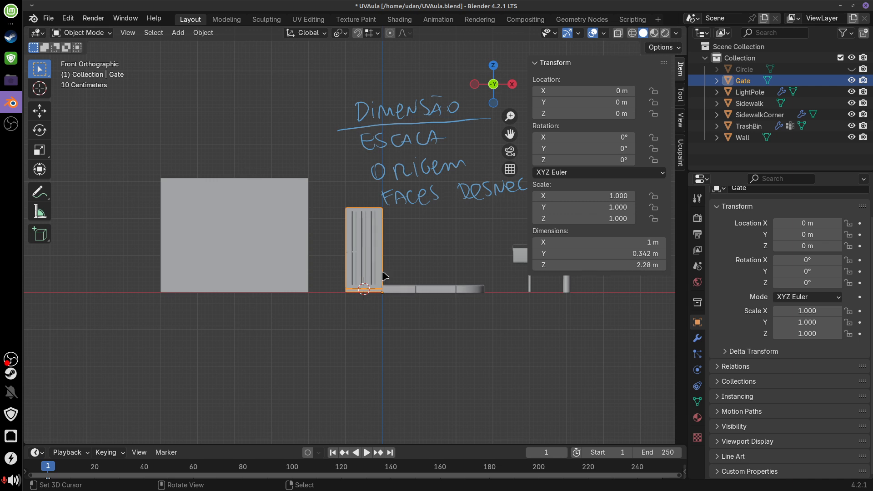
{"action": "left_click", "coordinate": [409, 288]}
{"action": "left_click", "coordinate": [375, 264]}
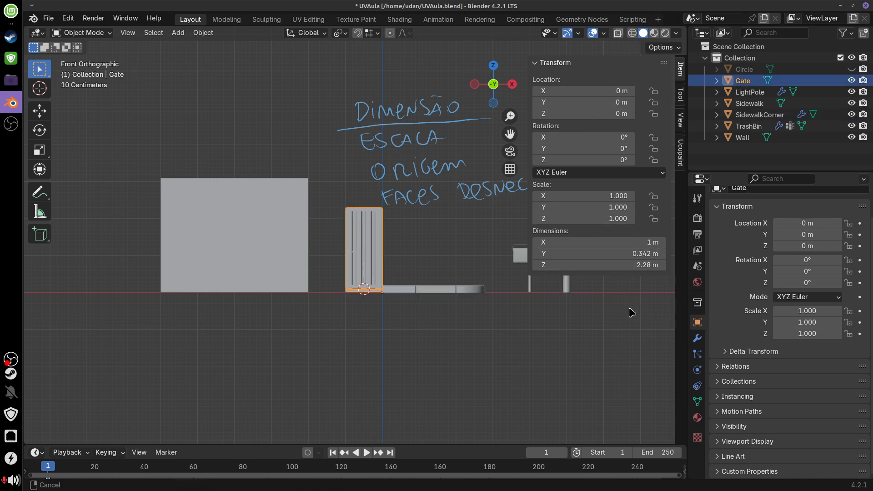
{"action": "mouse_move", "coordinate": [632, 312]}
{"action": "middle_mouse_down", "text": "shift"}
{"action": "mouse_move", "coordinate": [540, 313]}
{"action": "mouse_move", "coordinate": [540, 326]}
{"action": "middle_mouse_up", "text": "shift"}
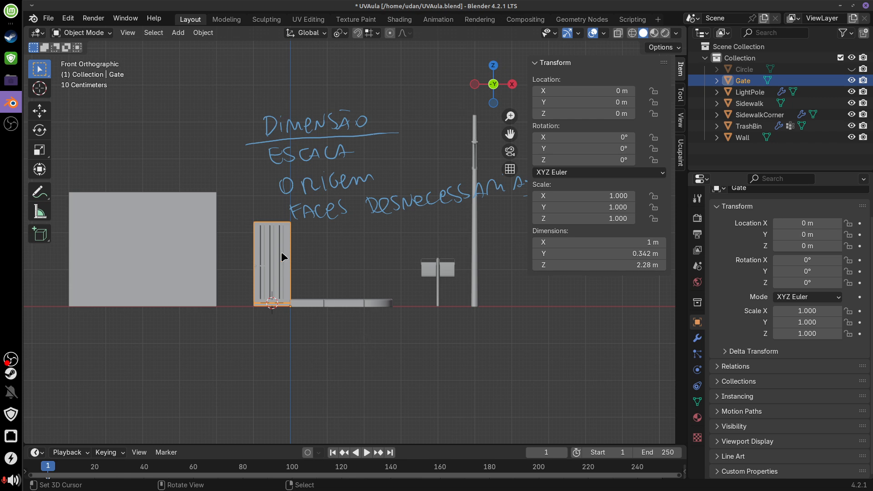
Try scaling the gate uniformly by 2.300, and undo the resize
{"action": "key", "text": "s"}
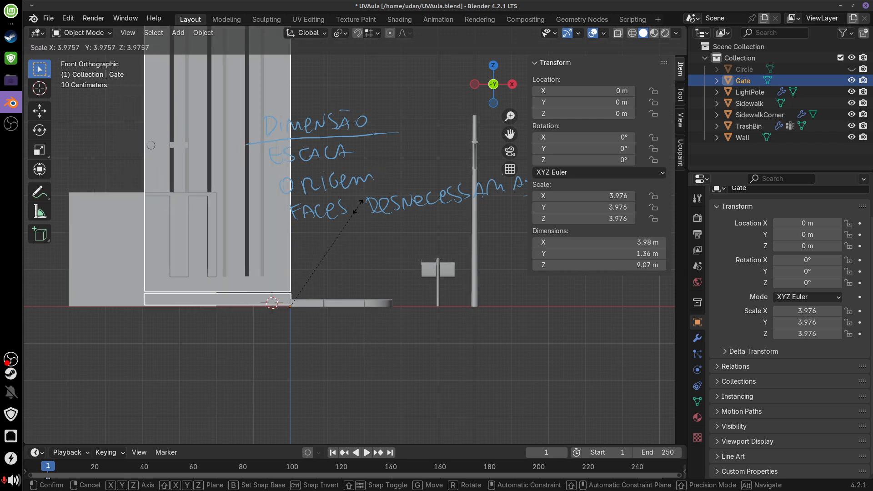
{"action": "left_click", "coordinate": [331, 246]}
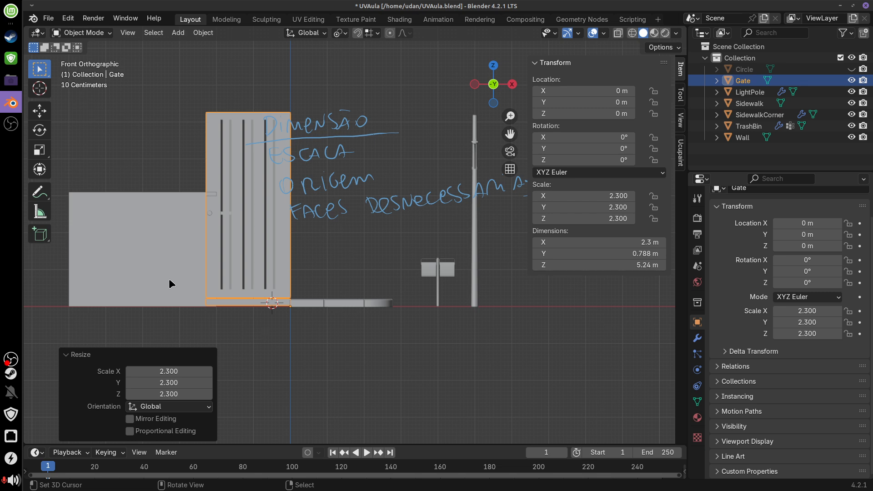
{"action": "key", "text": "ctrl+z"}
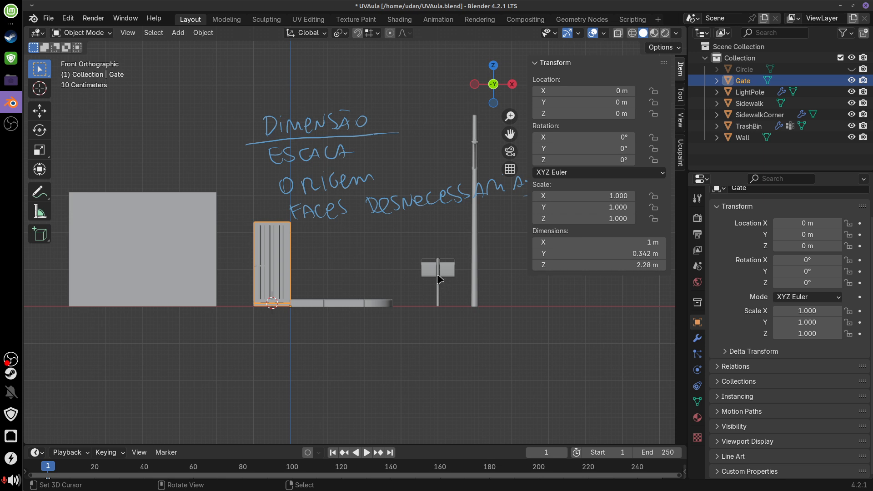
Draw annotation circles around the trash bin and the wall
{"action": "mouse_move", "coordinate": [436, 246]}
{"action": "left_mouse_down"}
{"action": "mouse_move", "coordinate": [450, 317]}
{"action": "mouse_move", "coordinate": [406, 273]}
{"action": "left_mouse_up"}
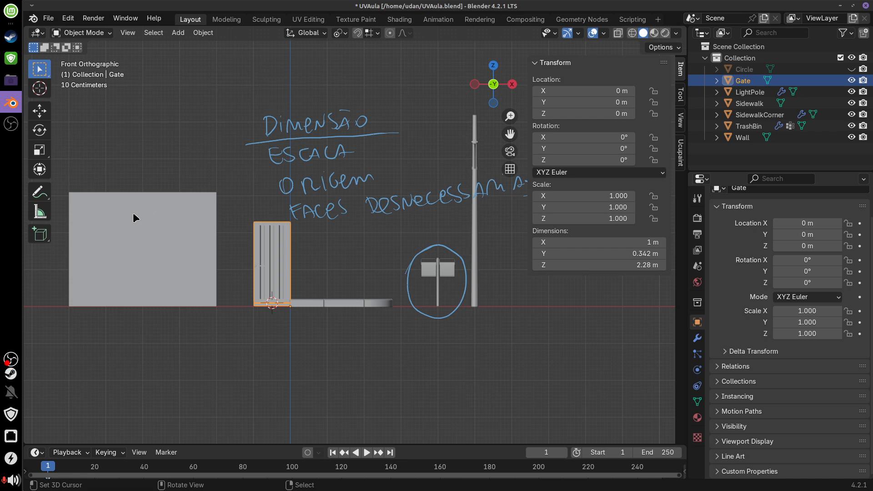
{"action": "mouse_move", "coordinate": [96, 181]}
{"action": "left_mouse_down"}
{"action": "mouse_move", "coordinate": [182, 306]}
{"action": "mouse_move", "coordinate": [81, 212]}
{"action": "left_mouse_up"}
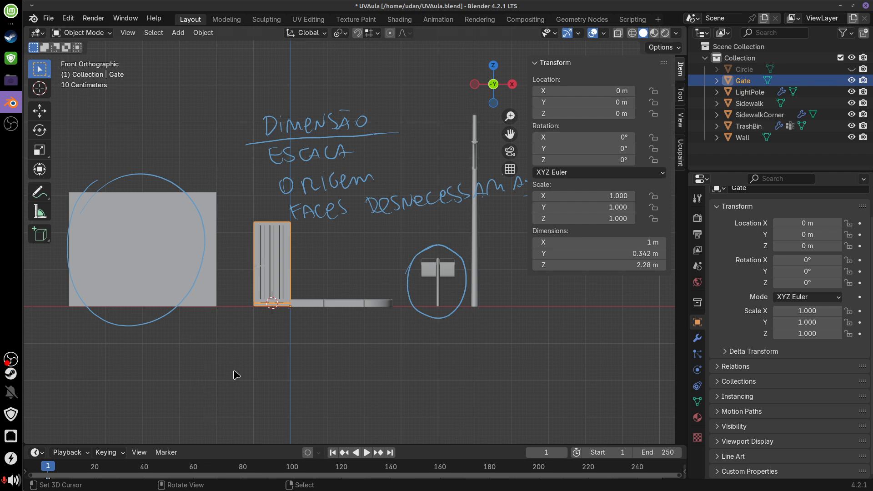
{"action": "mouse_move", "coordinate": [197, 395]}
{"action": "middle_mouse_down", "text": "shift"}
{"action": "mouse_move", "coordinate": [240, 397]}
{"action": "mouse_move", "coordinate": [231, 403]}
{"action": "middle_mouse_up", "text": "shift"}
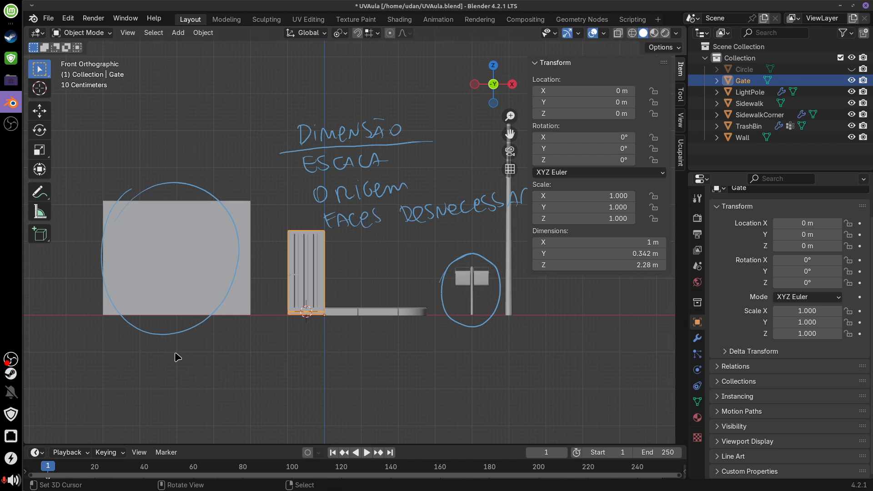
Draw an annotated width line beneath the wall labelled "1024 px", and a shorter width line across the trash bin
{"action": "left_click", "coordinate": [109, 347]}
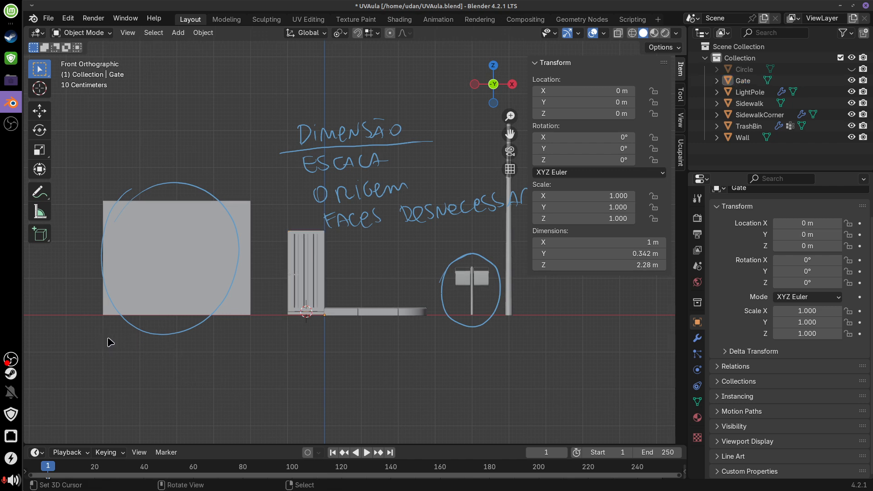
{"action": "left_click_drag", "start_coordinate": [107, 336], "coordinate": [105, 345]}
{"action": "mouse_move", "coordinate": [105, 342]}
{"action": "left_mouse_down"}
{"action": "mouse_move", "coordinate": [244, 344]}
{"action": "mouse_move", "coordinate": [248, 356]}
{"action": "left_mouse_up"}
{"action": "mouse_move", "coordinate": [184, 362]}
{"action": "left_mouse_down"}
{"action": "mouse_move", "coordinate": [188, 377]}
{"action": "mouse_move", "coordinate": [206, 366]}
{"action": "mouse_move", "coordinate": [238, 384]}
{"action": "mouse_move", "coordinate": [248, 375]}
{"action": "left_mouse_up"}
{"action": "left_click_drag", "start_coordinate": [246, 367], "coordinate": [241, 377]}
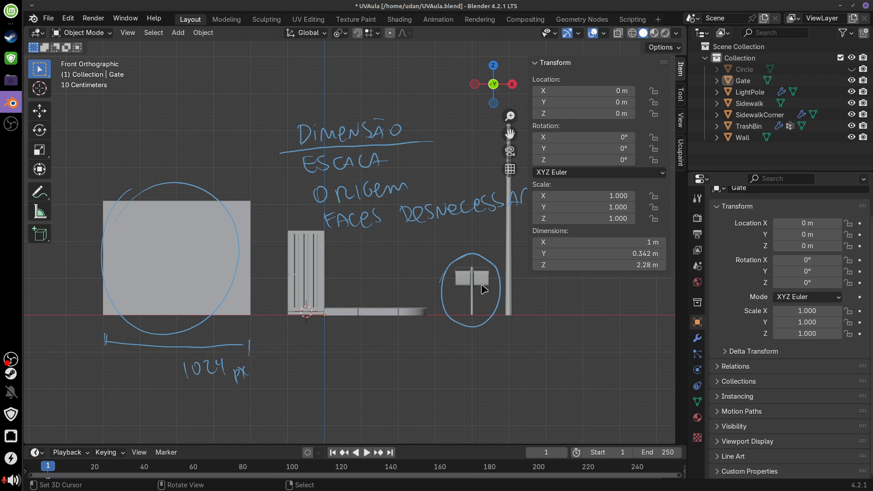
{"action": "left_click_drag", "start_coordinate": [453, 278], "coordinate": [462, 277]}
Move the trash bin along the X axis toward the sidewalk, to an X location of about 3.478 m
{"action": "left_click", "coordinate": [475, 300]}
{"action": "key", "text": "g"}
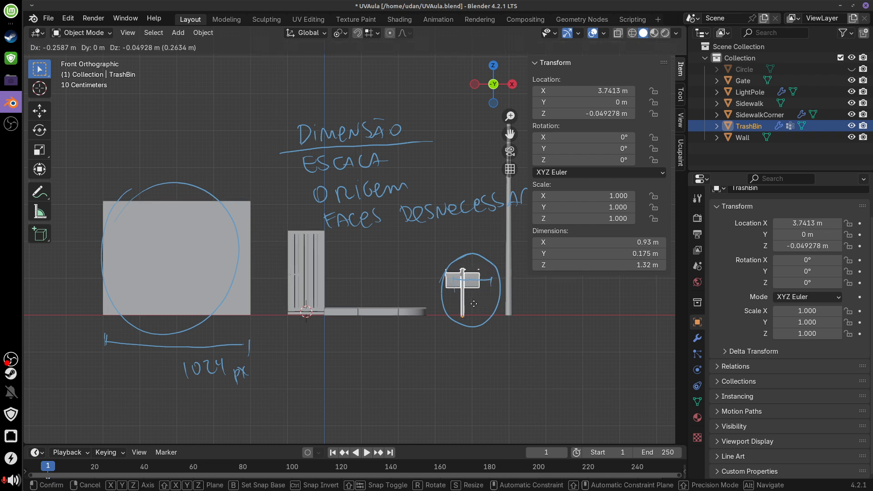
{"action": "key", "text": "x"}
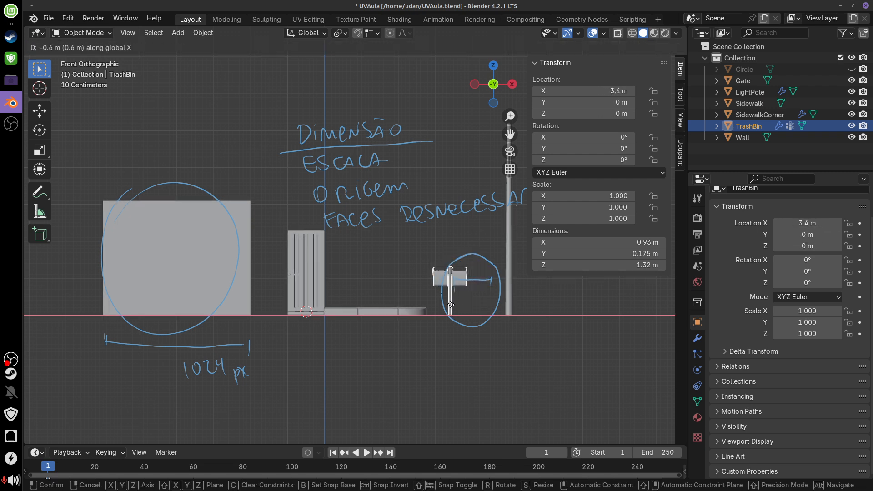
{"action": "left_click", "coordinate": [455, 305]}
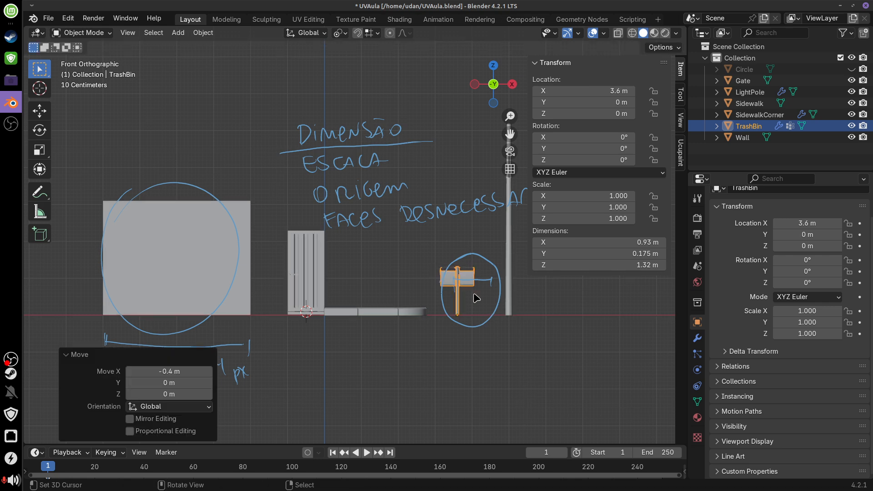
{"action": "key", "text": "g"}
{"action": "key", "text": "x"}
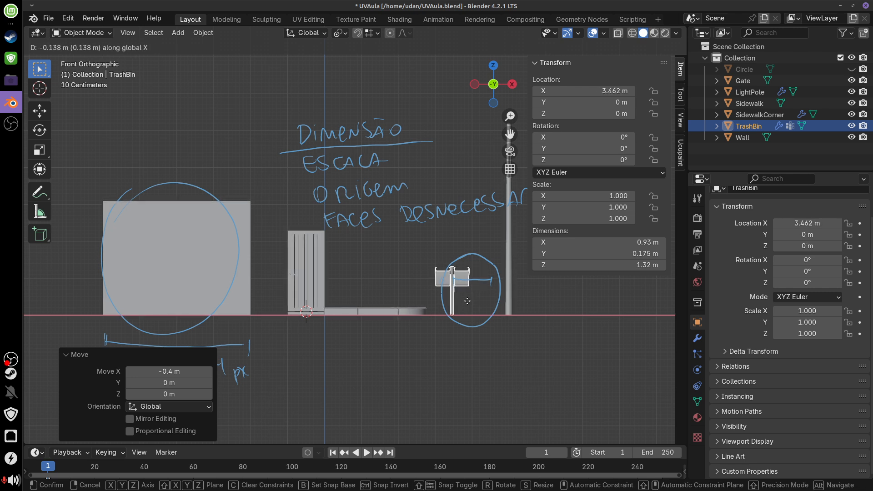
{"action": "left_click", "coordinate": [463, 298]}
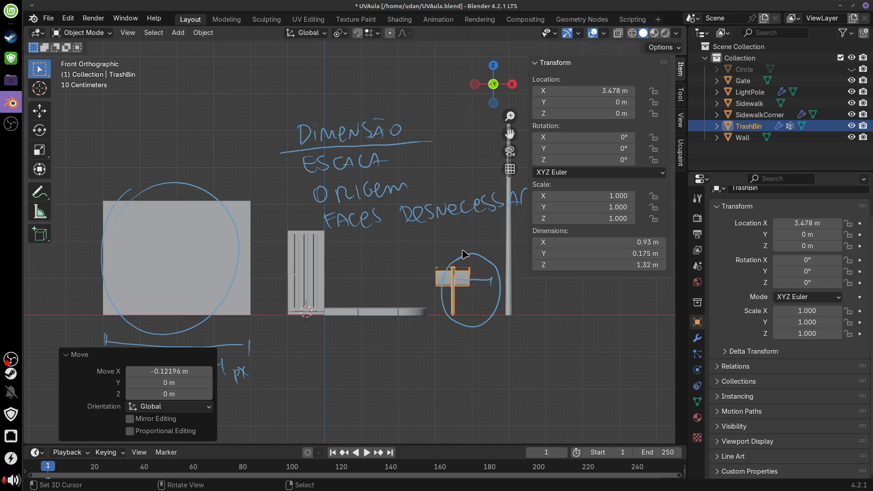
Replace the trash bin's annotations with a width line beneath it labelled "256 px", and circle the label
{"action": "key", "text": "d"}
{"action": "mouse_move", "coordinate": [464, 254]}
{"action": "right_mouse_down"}
{"action": "mouse_move", "coordinate": [434, 323]}
{"action": "mouse_move", "coordinate": [488, 279]}
{"action": "mouse_move", "coordinate": [495, 335]}
{"action": "mouse_move", "coordinate": [470, 345]}
{"action": "right_mouse_up"}
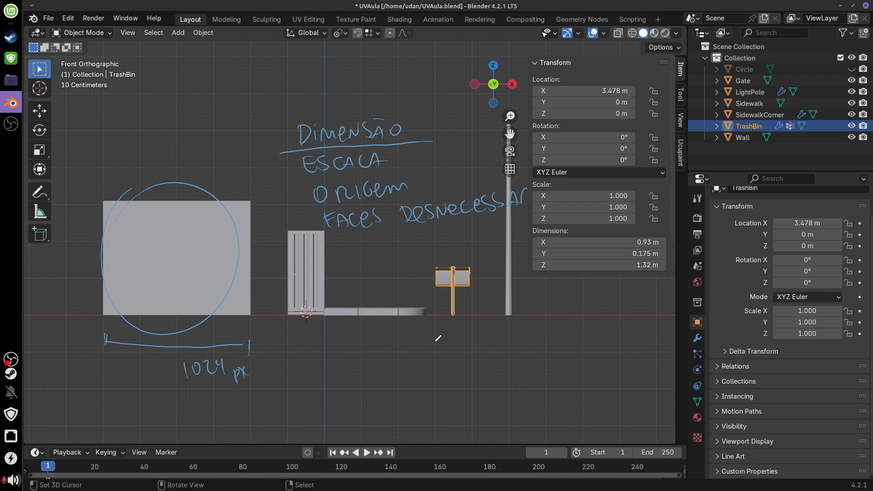
{"action": "mouse_move", "coordinate": [435, 340]}
{"action": "left_mouse_down"}
{"action": "mouse_move", "coordinate": [435, 353]}
{"action": "mouse_move", "coordinate": [469, 369]}
{"action": "mouse_move", "coordinate": [483, 392]}
{"action": "mouse_move", "coordinate": [503, 385]}
{"action": "left_mouse_up"}
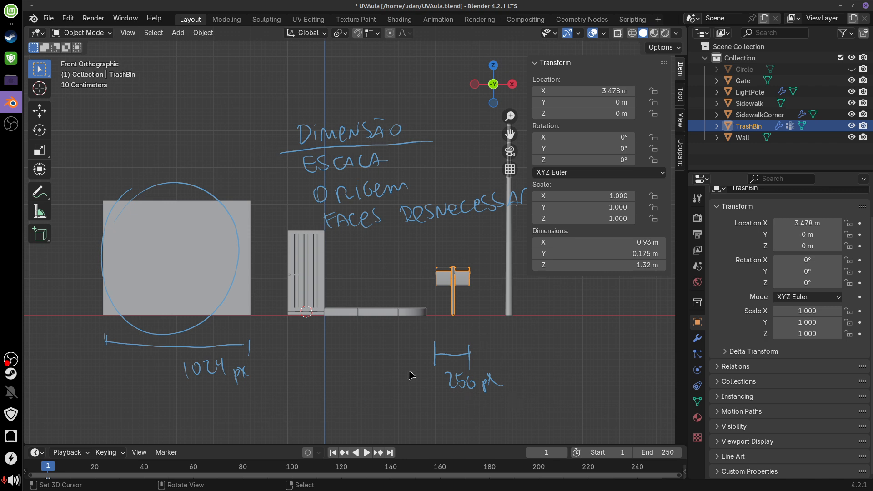
{"action": "mouse_move", "coordinate": [468, 359]}
{"action": "left_mouse_down"}
{"action": "mouse_move", "coordinate": [477, 425]}
{"action": "mouse_move", "coordinate": [454, 365]}
{"action": "left_mouse_up"}
Try scaling the trash bin uniformly by 4.600 and holding it over the wall for comparison, and undo the resize
{"action": "key", "text": "s"}
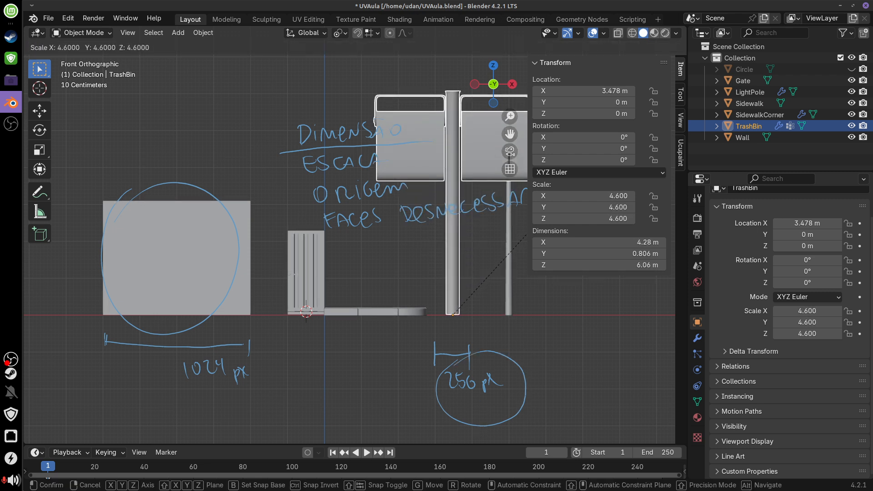
{"action": "left_click", "coordinate": [582, 185]}
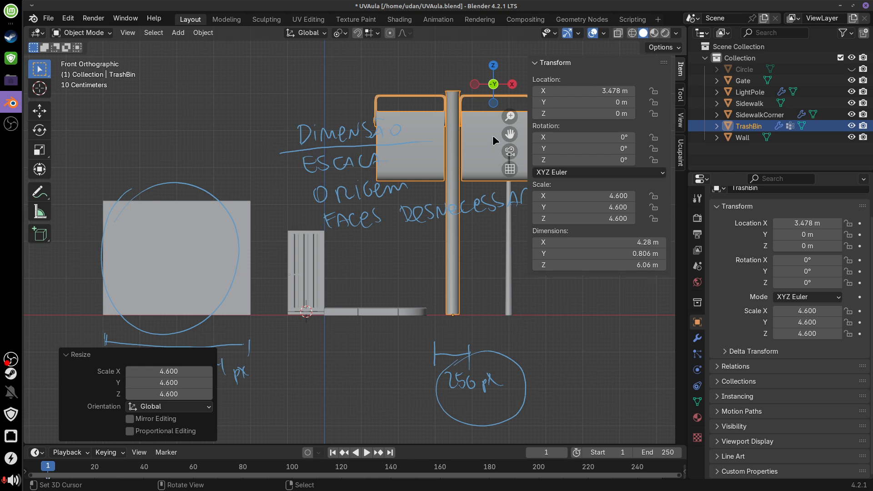
{"action": "key", "text": "g"}
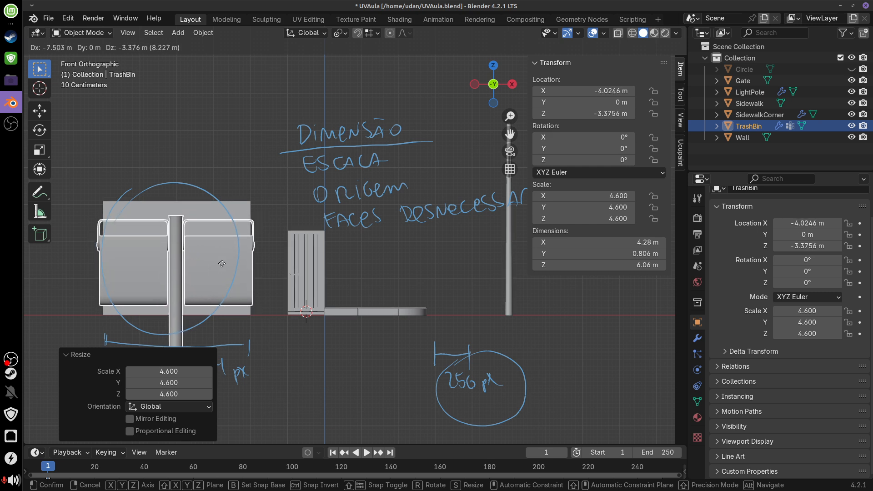
{"action": "key", "text": "Escape"}
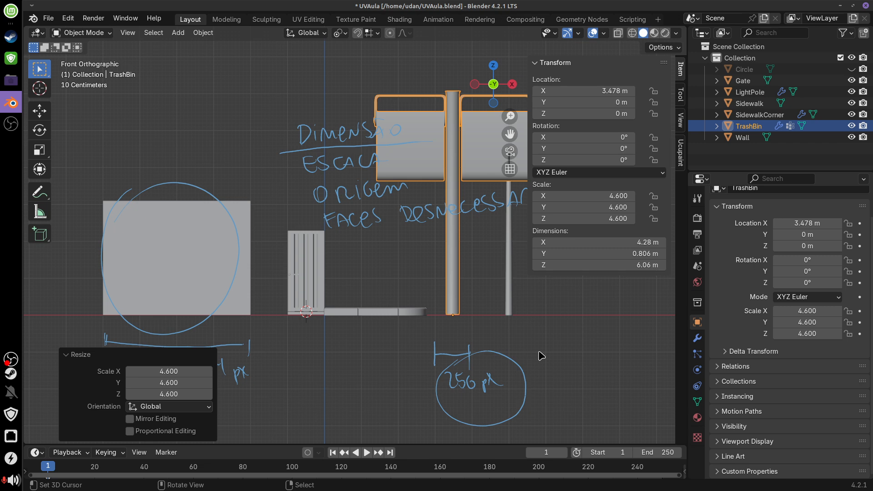
{"action": "key", "text": "ctrl+z"}
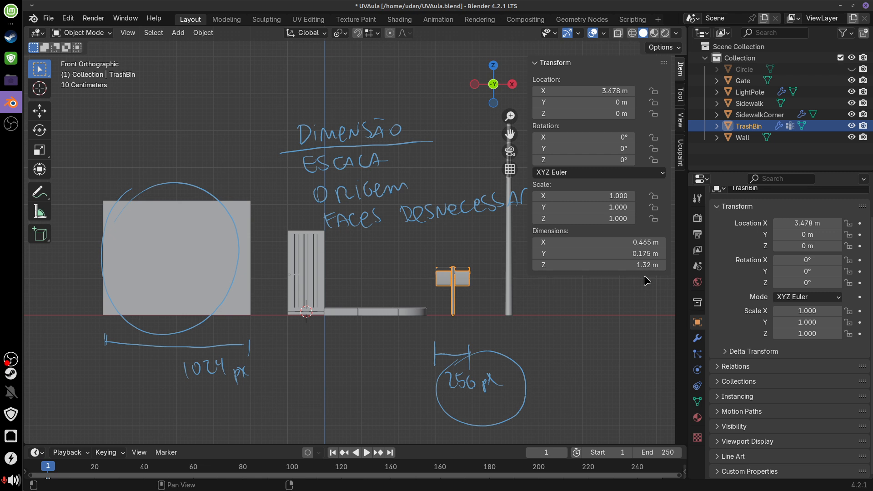
Select the wall to check its scale and dimensions, and compare the objects at an angle before returning to the front view
{"action": "left_click", "coordinate": [246, 278]}
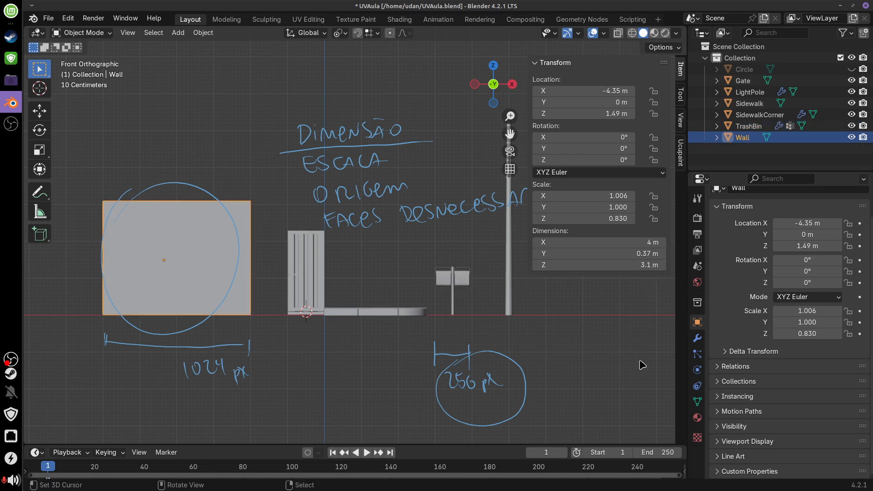
{"action": "middle_click_drag", "start_coordinate": [239, 265], "coordinate": [311, 300]}
{"action": "scroll", "coordinate": [279, 295], "scroll_direction": "up", "scroll_amount": 4}
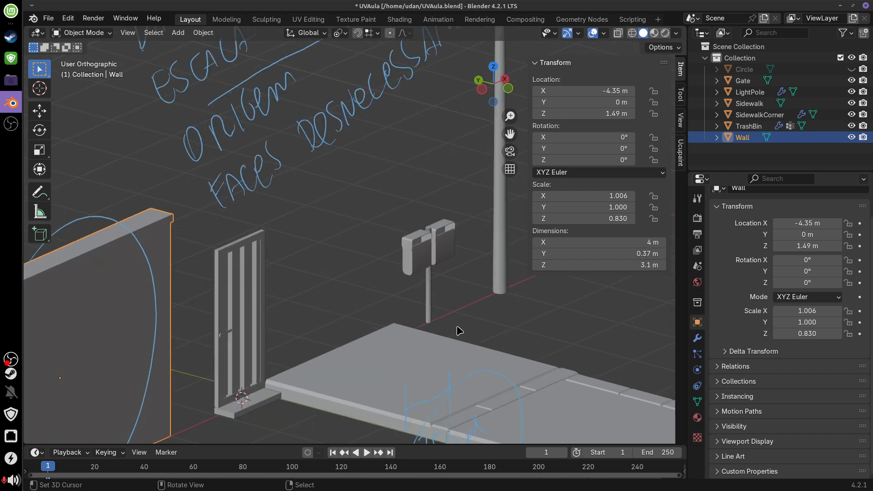
{"action": "scroll", "coordinate": [448, 322], "scroll_direction": "down", "scroll_amount": 4}
{"action": "key", "text": "KP_1"}
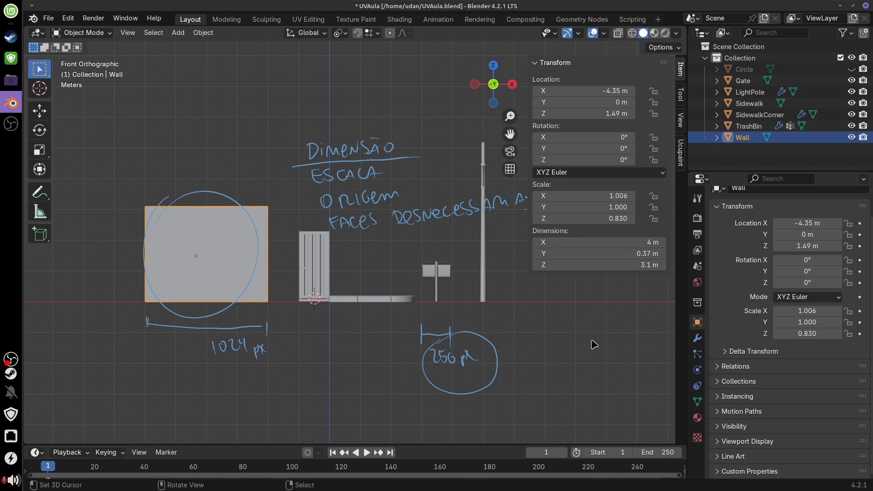
Erase the pixel-width annotations of the wall and trash bin, and write "OK" beside "DIMENSÃO" with "ESCALA" underlined
{"action": "mouse_move", "coordinate": [272, 371]}
{"action": "right_mouse_down"}
{"action": "mouse_move", "coordinate": [276, 355]}
{"action": "mouse_move", "coordinate": [257, 365]}
{"action": "mouse_move", "coordinate": [231, 345]}
{"action": "mouse_move", "coordinate": [144, 327]}
{"action": "mouse_move", "coordinate": [228, 321]}
{"action": "mouse_move", "coordinate": [188, 194]}
{"action": "mouse_move", "coordinate": [227, 189]}
{"action": "right_mouse_up"}
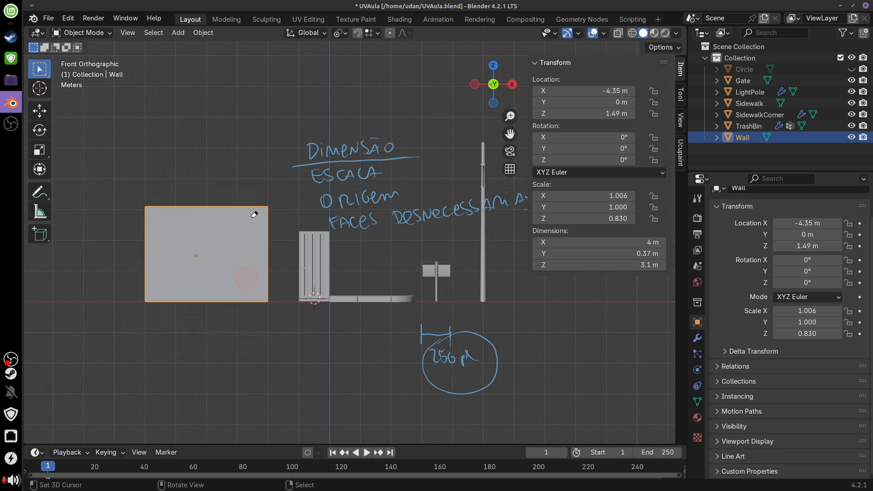
{"action": "mouse_move", "coordinate": [411, 329]}
{"action": "right_mouse_down"}
{"action": "mouse_move", "coordinate": [437, 359]}
{"action": "mouse_move", "coordinate": [468, 339]}
{"action": "mouse_move", "coordinate": [500, 343]}
{"action": "right_mouse_up"}
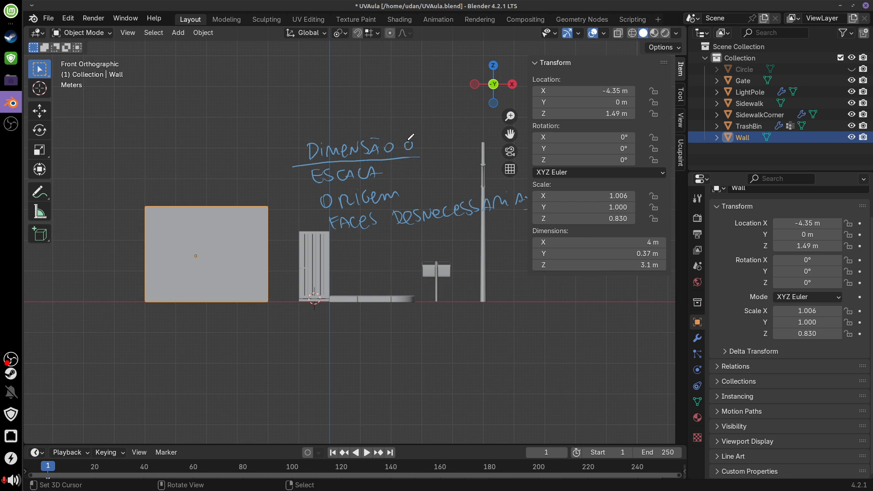
{"action": "left_click_drag", "start_coordinate": [416, 146], "coordinate": [427, 150]}
{"action": "left_click_drag", "start_coordinate": [299, 191], "coordinate": [442, 179]}
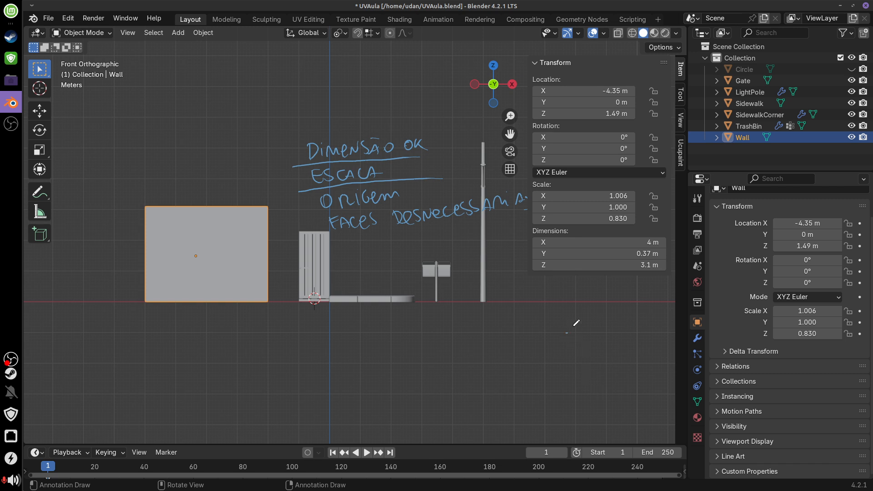
Write the annotated notes "1x 4m", "1x 0.37" and "1x 3.1" below the dimension values, and erase them
{"action": "left_click_drag", "start_coordinate": [586, 329], "coordinate": [601, 344]}
{"action": "mouse_move", "coordinate": [619, 308]}
{"action": "left_mouse_down"}
{"action": "mouse_move", "coordinate": [616, 324]}
{"action": "mouse_move", "coordinate": [652, 328]}
{"action": "left_mouse_up"}
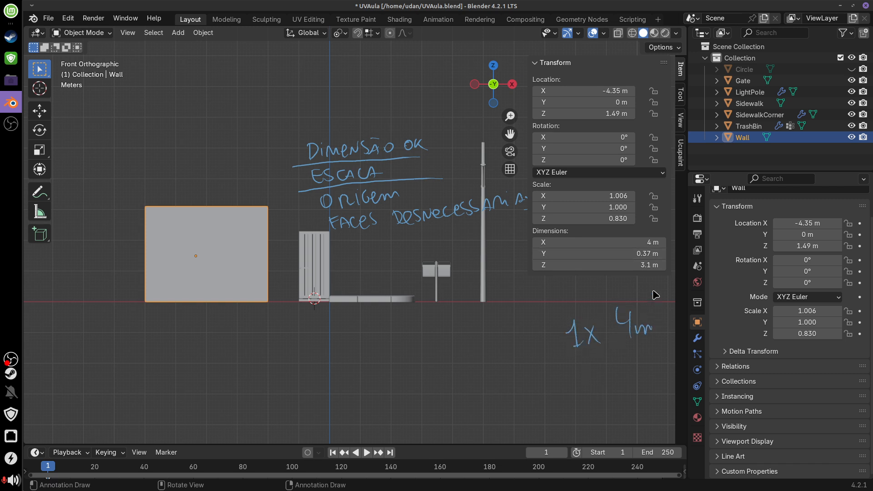
{"action": "left_click_drag", "start_coordinate": [585, 383], "coordinate": [604, 376]}
{"action": "mouse_move", "coordinate": [628, 359]}
{"action": "left_mouse_down"}
{"action": "mouse_move", "coordinate": [624, 372]}
{"action": "mouse_move", "coordinate": [629, 359]}
{"action": "left_mouse_up"}
{"action": "mouse_move", "coordinate": [588, 397]}
{"action": "left_mouse_down"}
{"action": "mouse_move", "coordinate": [595, 423]}
{"action": "mouse_move", "coordinate": [608, 412]}
{"action": "left_mouse_up"}
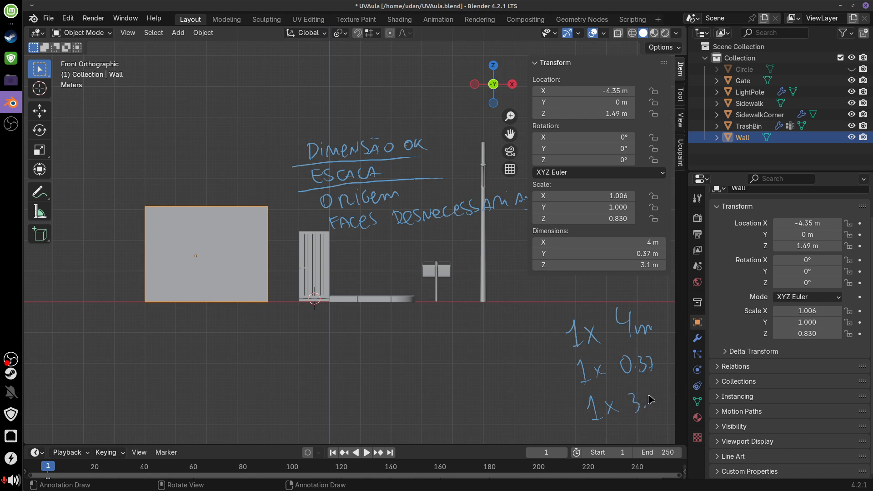
{"action": "left_click_drag", "start_coordinate": [653, 391], "coordinate": [657, 404]}
{"action": "mouse_move", "coordinate": [599, 350]}
{"action": "right_mouse_down"}
{"action": "mouse_move", "coordinate": [584, 338]}
{"action": "mouse_move", "coordinate": [593, 398]}
{"action": "mouse_move", "coordinate": [630, 359]}
{"action": "mouse_move", "coordinate": [646, 392]}
{"action": "right_mouse_up"}
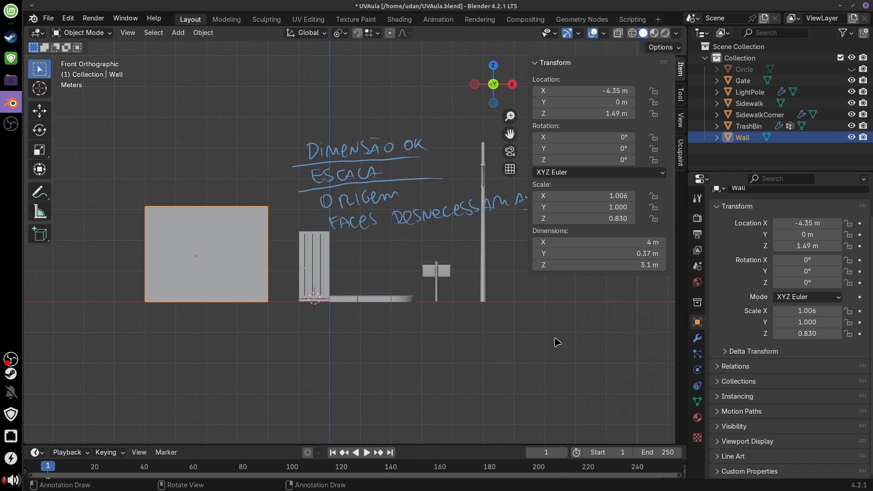
Draw an annotated stick figure with a height line labelled "1.80", and erase the drawing
{"action": "mouse_move", "coordinate": [555, 336]}
{"action": "left_mouse_down"}
{"action": "mouse_move", "coordinate": [553, 322]}
{"action": "mouse_move", "coordinate": [563, 337]}
{"action": "mouse_move", "coordinate": [526, 367]}
{"action": "mouse_move", "coordinate": [575, 366]}
{"action": "left_mouse_up"}
{"action": "left_click_drag", "start_coordinate": [550, 339], "coordinate": [551, 398]}
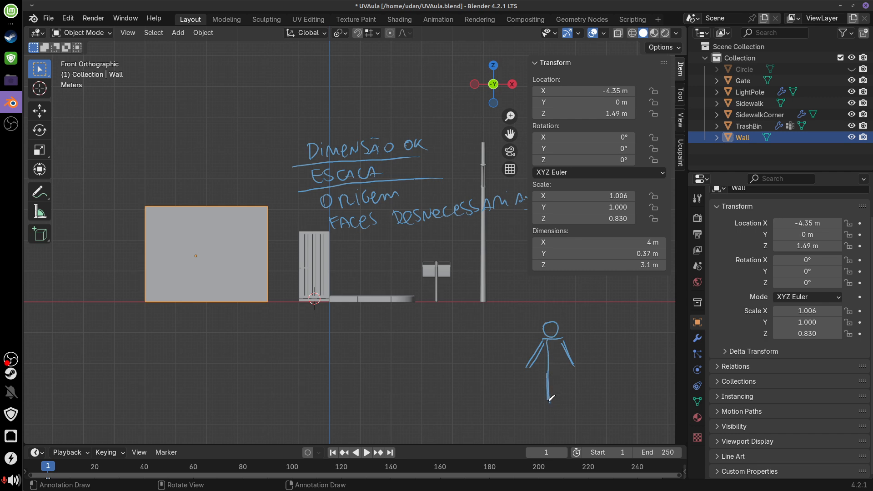
{"action": "left_click_drag", "start_coordinate": [562, 348], "coordinate": [563, 392]}
{"action": "mouse_move", "coordinate": [589, 335]}
{"action": "left_mouse_down"}
{"action": "mouse_move", "coordinate": [589, 396]}
{"action": "mouse_move", "coordinate": [598, 353]}
{"action": "left_mouse_up"}
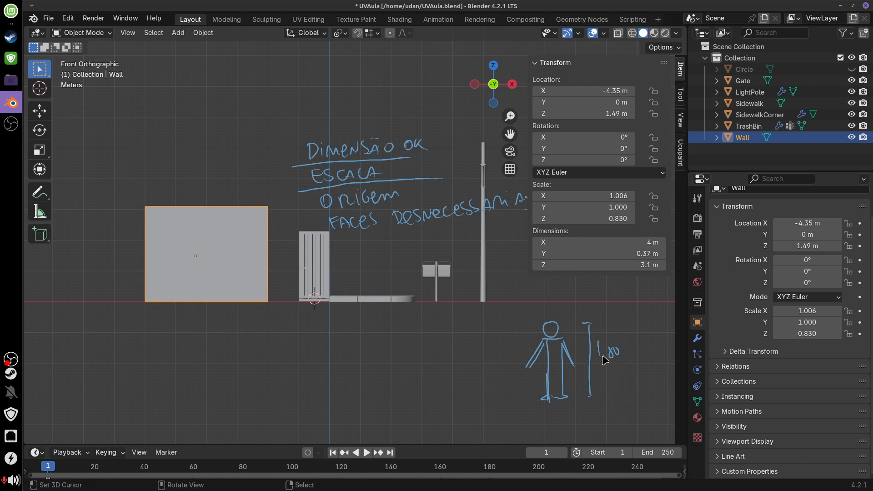
{"action": "mouse_move", "coordinate": [597, 316]}
{"action": "right_mouse_down"}
{"action": "mouse_move", "coordinate": [606, 382]}
{"action": "mouse_move", "coordinate": [552, 415]}
{"action": "mouse_move", "coordinate": [538, 371]}
{"action": "right_mouse_up"}
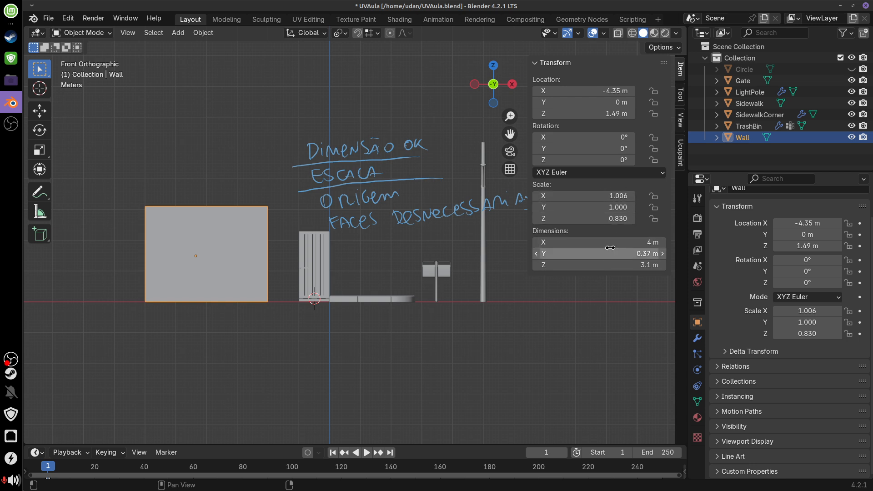
Unhide the Circle object and isolate it in local view, seen from the top
{"action": "left_click", "coordinate": [851, 69]}
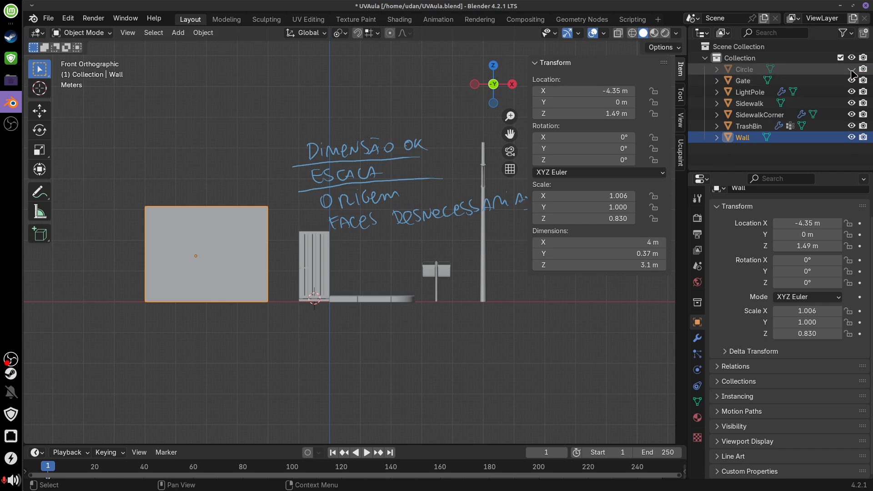
{"action": "middle_click_drag", "start_coordinate": [142, 313], "coordinate": [171, 362]}
{"action": "right_click", "coordinate": [107, 301]}
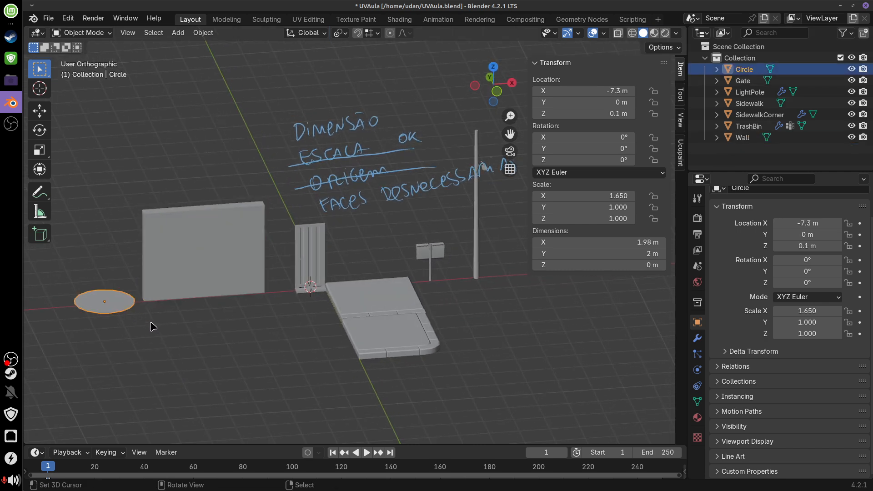
{"action": "key", "text": "KP_Divide"}
{"action": "middle_click_drag", "start_coordinate": [492, 350], "coordinate": [527, 389]}
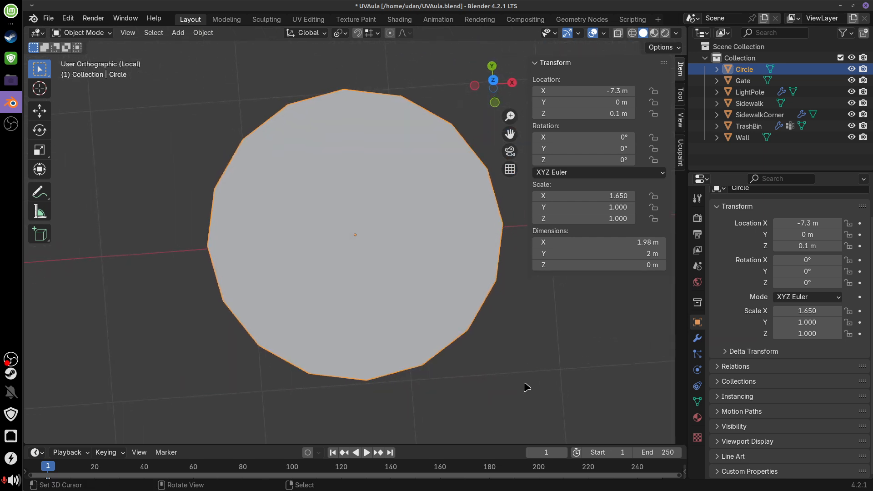
{"action": "key", "text": "KP_7"}
{"action": "scroll", "coordinate": [527, 386], "scroll_direction": "down", "scroll_amount": 2}
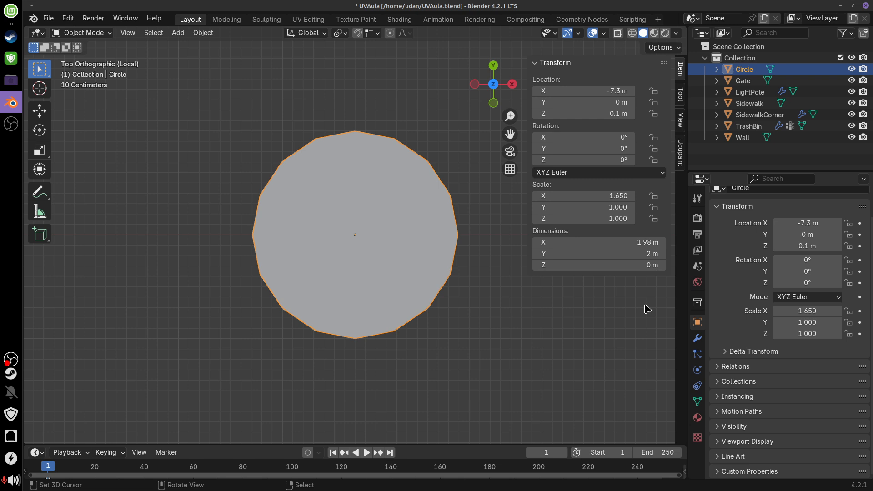
{"action": "middle_click_drag", "start_coordinate": [647, 309], "coordinate": [629, 302]}
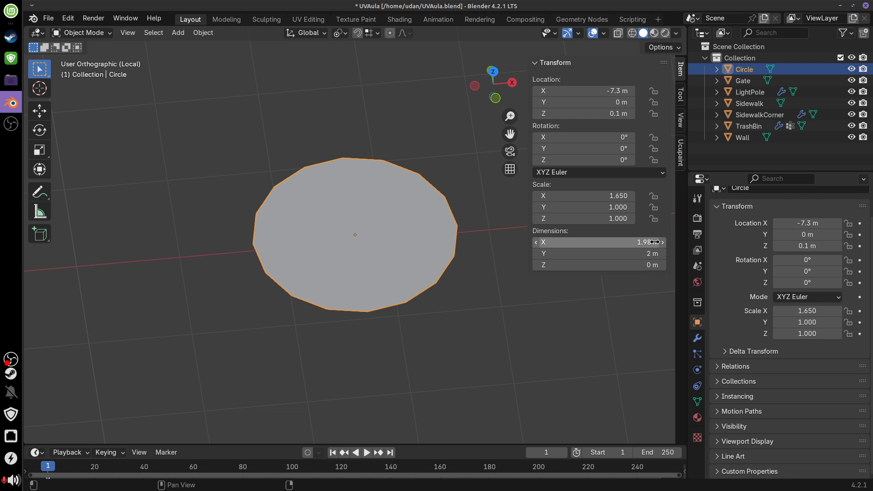
{"action": "key", "text": "s"}
{"action": "key", "text": "x"}
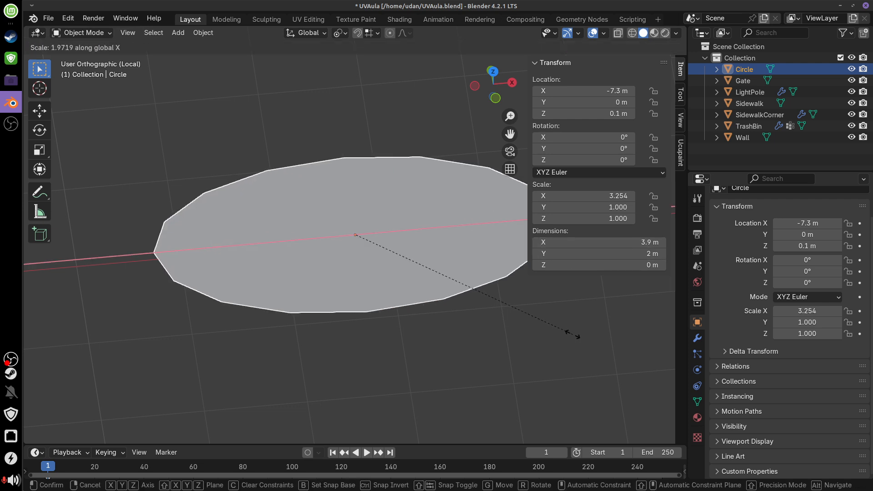
{"action": "key", "text": "Escape"}
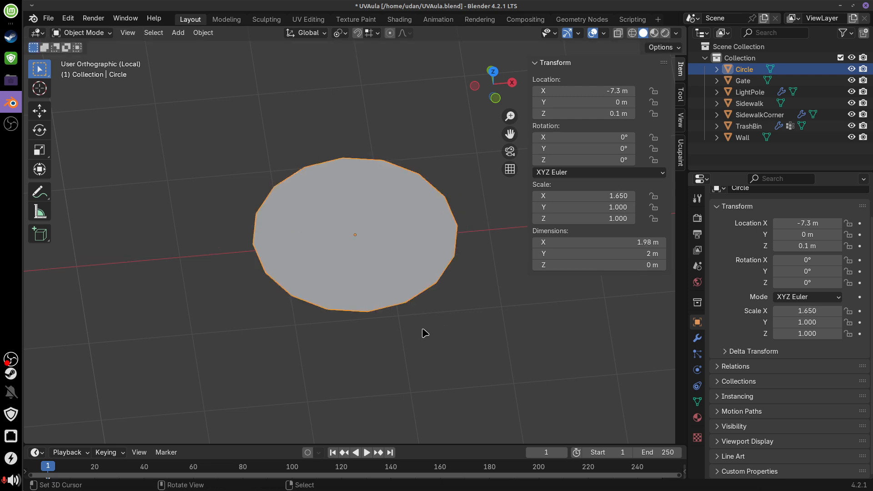
Scale the circle along X by about 1.009 so its X dimension becomes 2 m
{"action": "key", "text": "s"}
{"action": "key", "text": "x"}
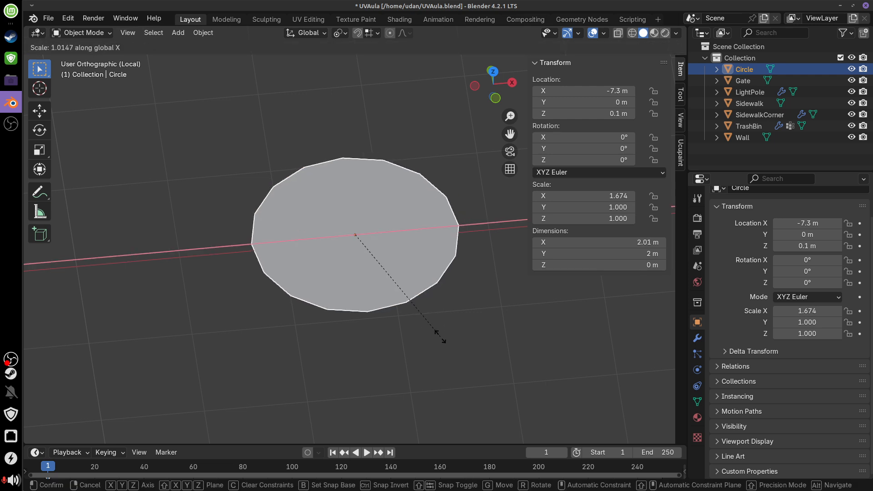
{"action": "left_click", "coordinate": [443, 335]}
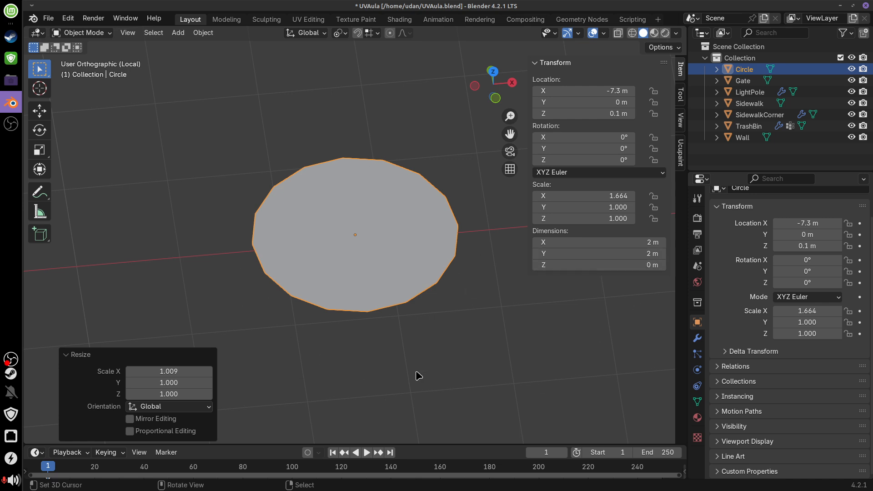
Check the resized circle from the top and switch to the UV Editing workspace
{"action": "middle_click_drag", "start_coordinate": [448, 332], "coordinate": [433, 353]}
{"action": "key", "text": "KP_7"}
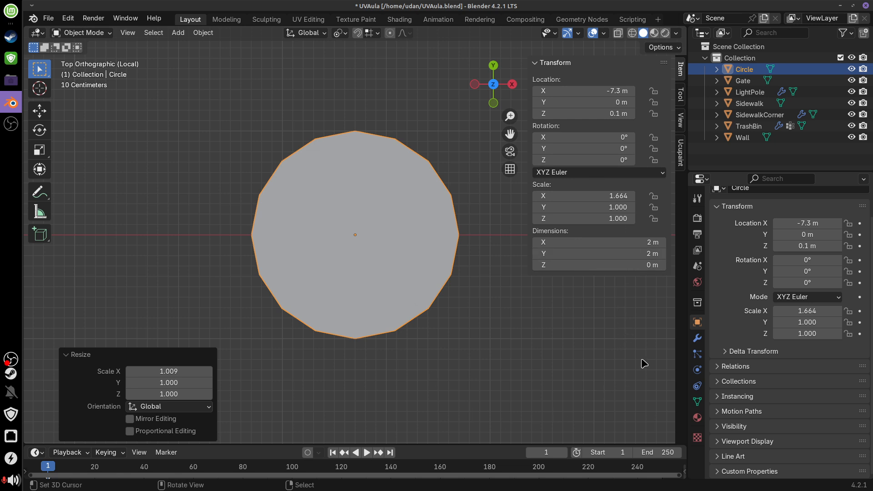
{"action": "left_click", "coordinate": [312, 20]}
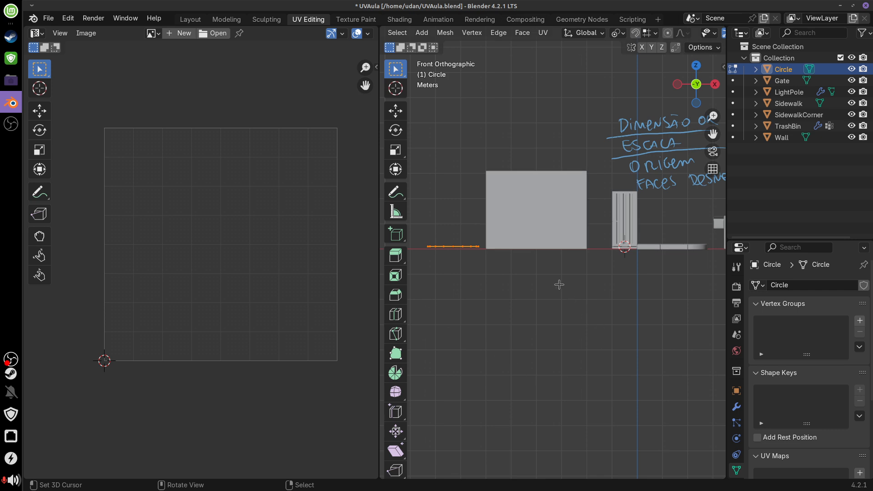
Isolate the circle in local view and unwrap all its faces with the standard Unwrap
{"action": "middle_click_drag", "start_coordinate": [559, 285], "coordinate": [578, 357]}
{"action": "key", "text": "KP_Divide"}
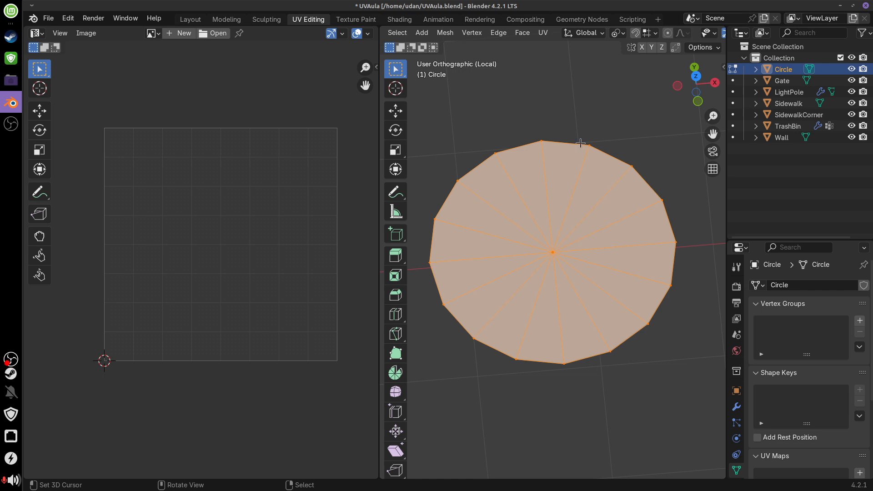
{"action": "left_click", "coordinate": [543, 33]}
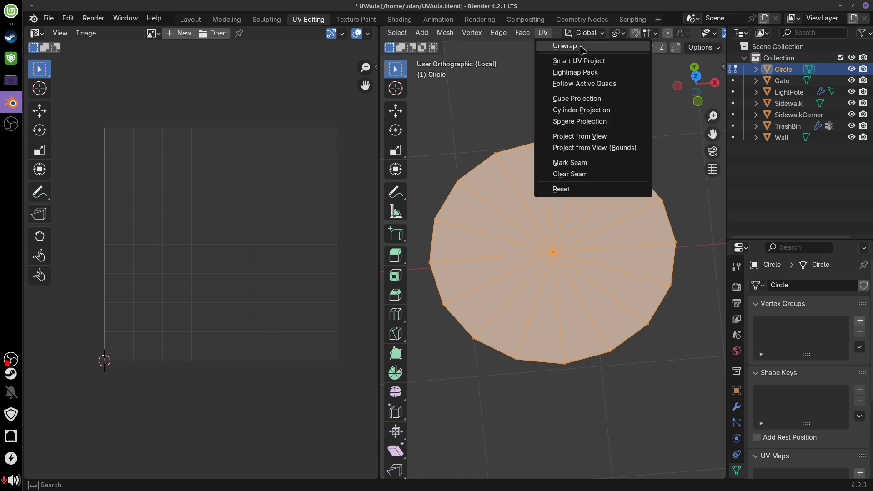
{"action": "left_click", "coordinate": [565, 46]}
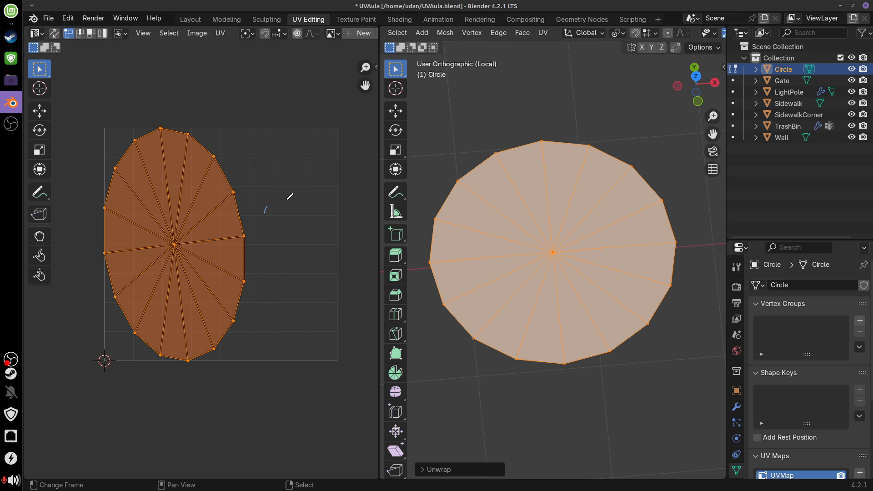
Annotate a circled question mark beside the stretched circle's UV layout
{"action": "left_click_drag", "start_coordinate": [264, 214], "coordinate": [279, 240]}
{"action": "left_click", "coordinate": [286, 250]}
{"action": "left_click_drag", "start_coordinate": [274, 171], "coordinate": [318, 233]}
{"action": "left_click_drag", "start_coordinate": [318, 199], "coordinate": [273, 188]}
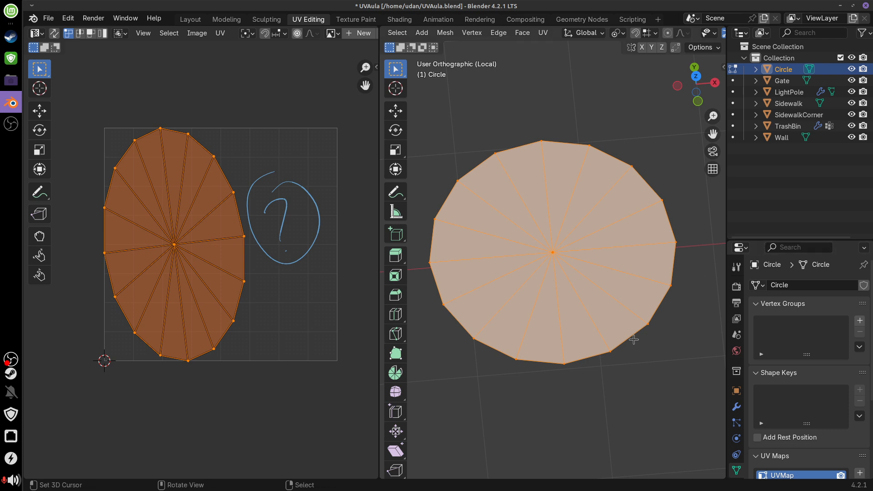
Try the circle with its X scale set to 1 in Object Mode, and undo the change
{"action": "key", "text": "Tab"}
{"action": "left_click_drag", "start_coordinate": [766, 241], "coordinate": [767, 117]}
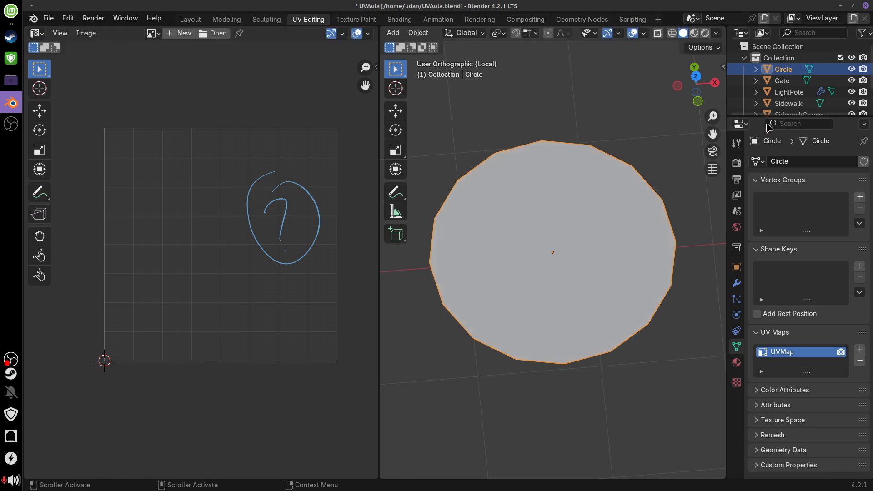
{"action": "left_click", "coordinate": [736, 267]}
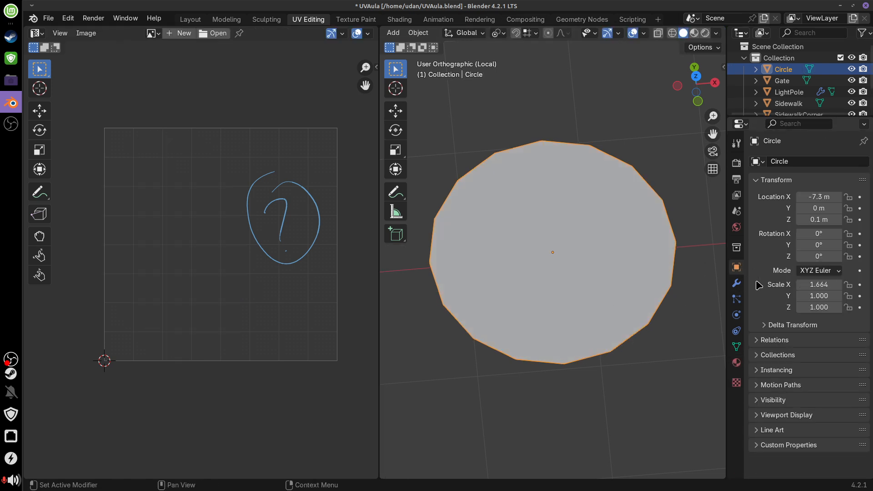
{"action": "left_click", "coordinate": [819, 285]}
{"action": "type", "text": "1"}
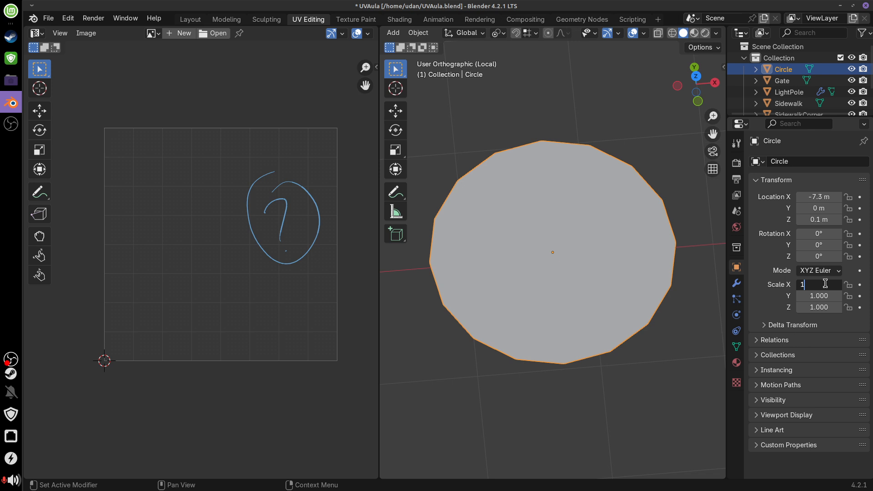
{"action": "key", "text": "Return"}
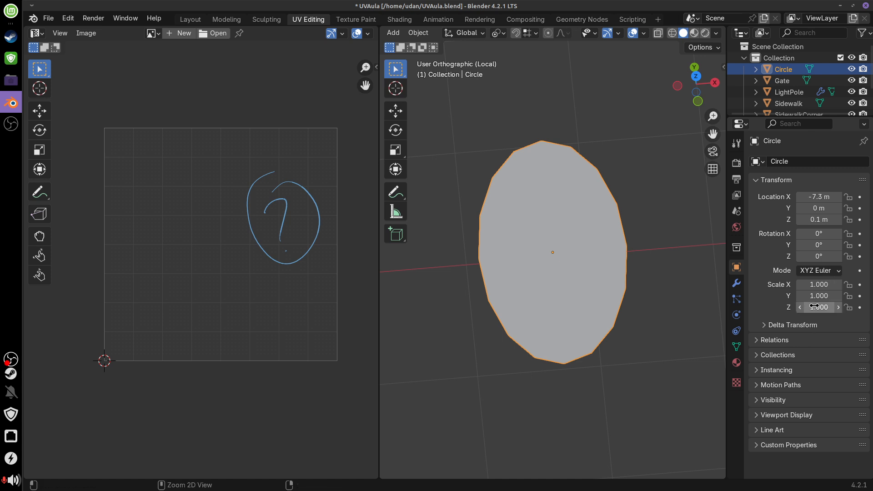
{"action": "key", "text": "ctrl+z"}
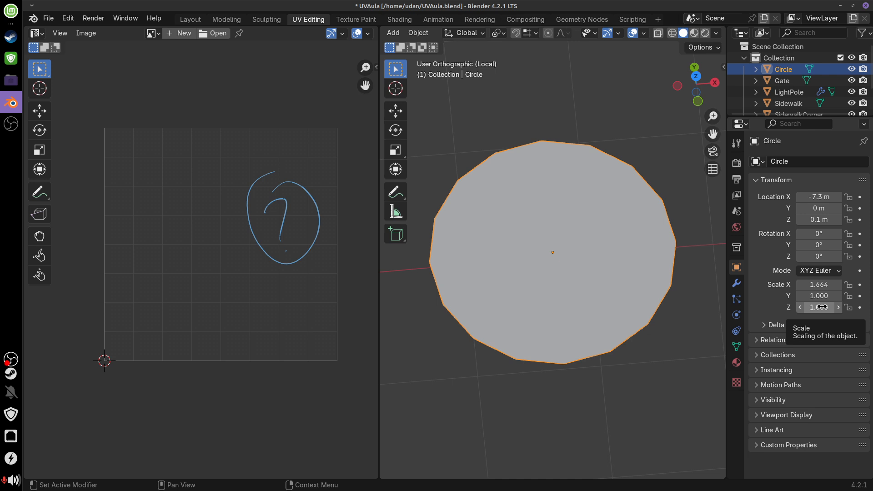
Erase the question mark annotation and remove the circle's UV map
{"action": "mouse_move", "coordinate": [262, 250]}
{"action": "right_mouse_down"}
{"action": "mouse_move", "coordinate": [271, 165]}
{"action": "mouse_move", "coordinate": [293, 237]}
{"action": "mouse_move", "coordinate": [257, 248]}
{"action": "mouse_move", "coordinate": [227, 224]}
{"action": "right_mouse_up"}
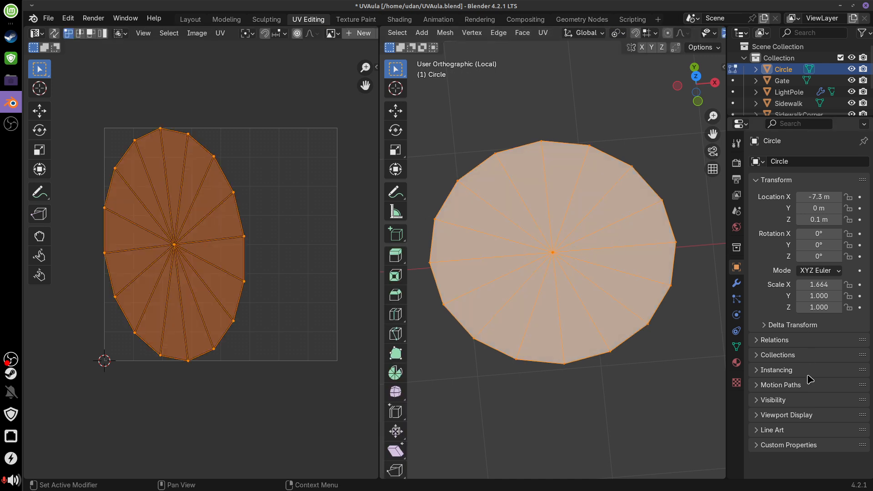
{"action": "left_click", "coordinate": [737, 347]}
{"action": "left_click", "coordinate": [859, 360]}
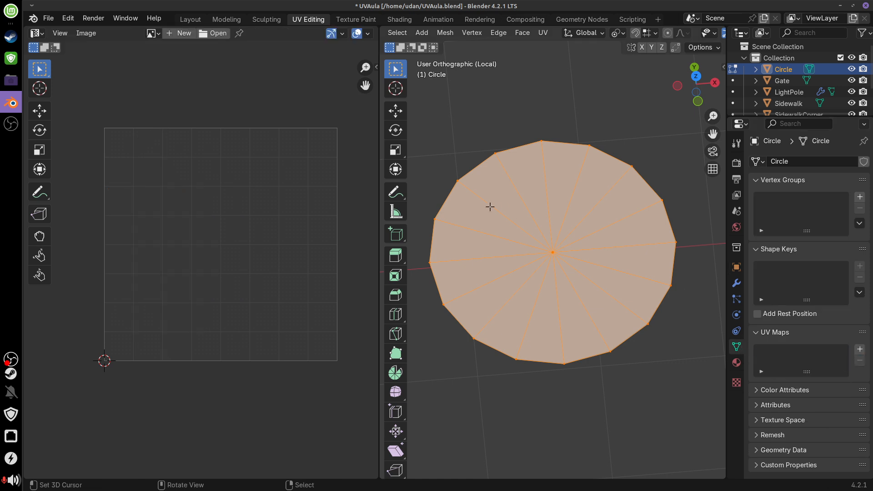
Return the circle to Object Mode, widen the 3D viewport and display the circle's object transform properties
{"action": "key", "text": "Tab"}
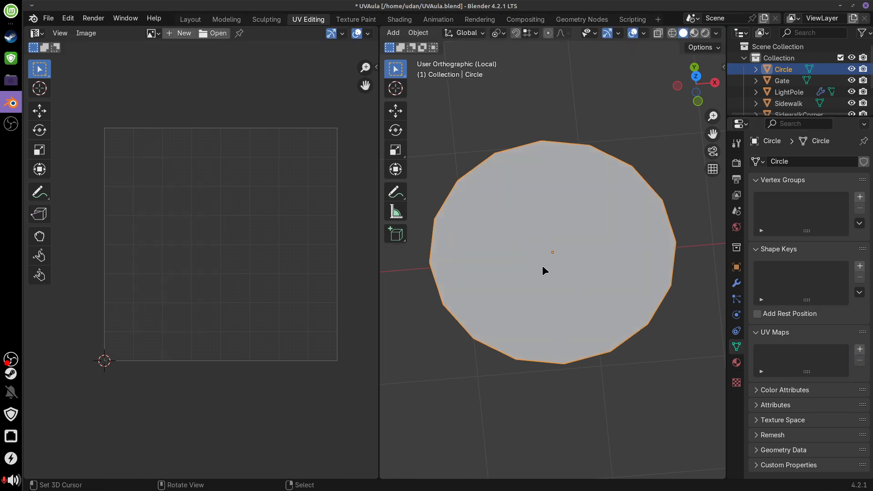
{"action": "left_click_drag", "start_coordinate": [381, 277], "coordinate": [336, 269]}
{"action": "left_click", "coordinate": [422, 39]}
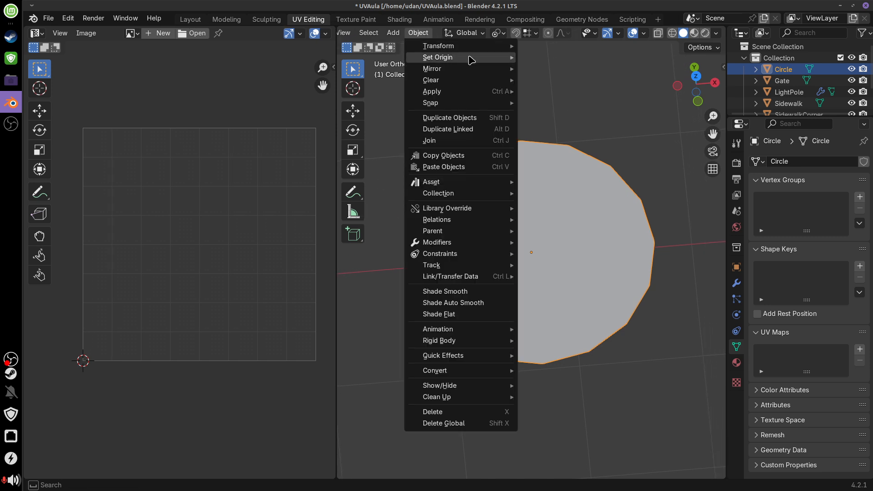
{"action": "mouse_move", "coordinate": [488, 91]}
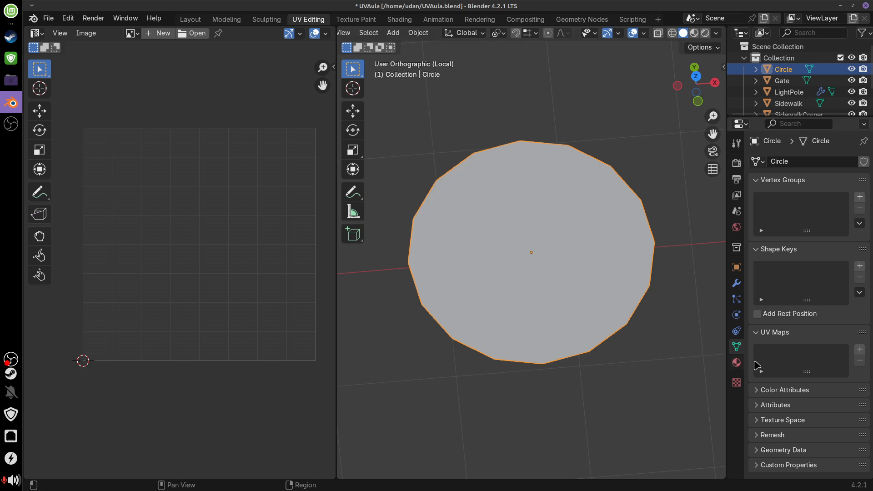
{"action": "left_click", "coordinate": [736, 267]}
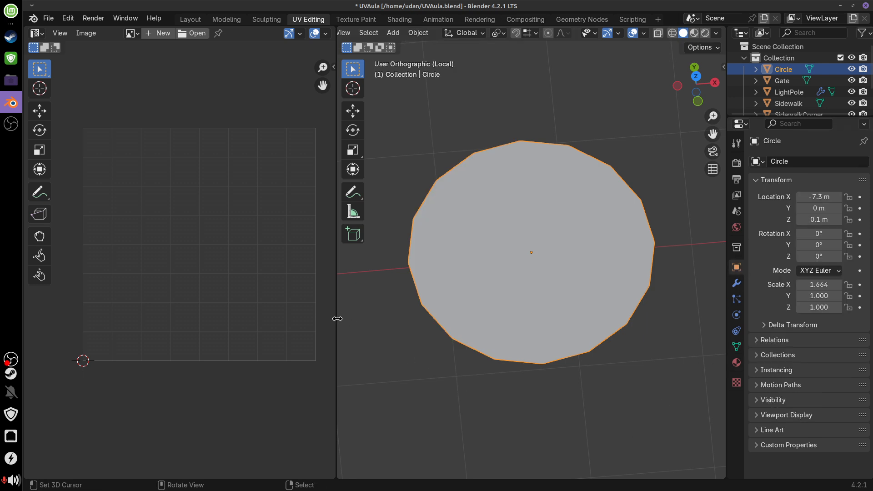
{"action": "left_click_drag", "start_coordinate": [336, 318], "coordinate": [280, 318]}
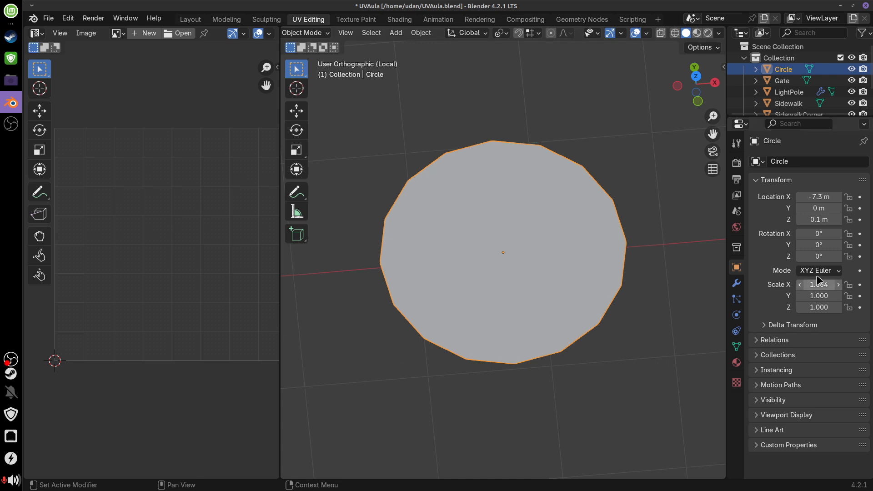
Show the circle's scale and dimensions inside the 3D viewport and widen the viewport further
{"action": "left_click", "coordinate": [724, 68]}
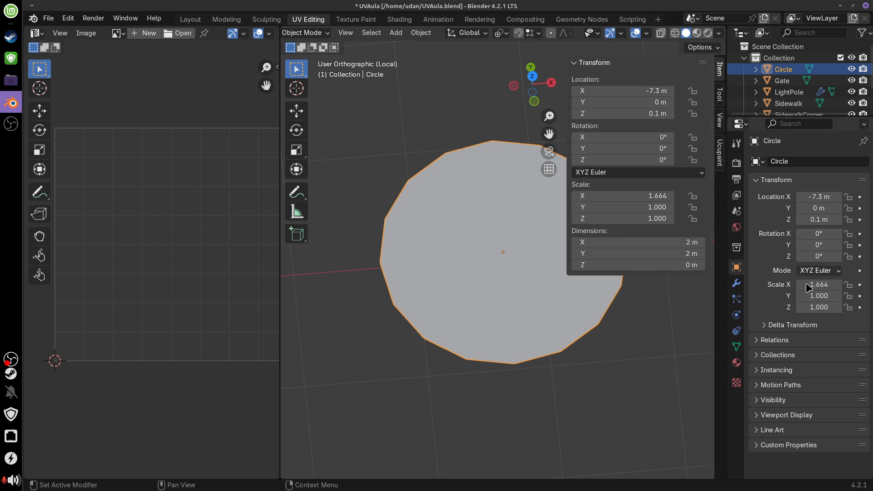
{"action": "left_click", "coordinate": [714, 286]}
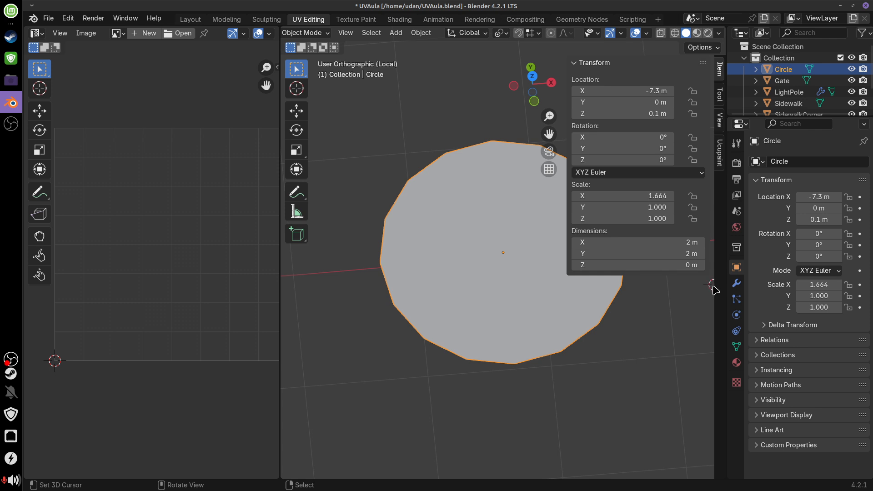
{"action": "left_click", "coordinate": [713, 297]}
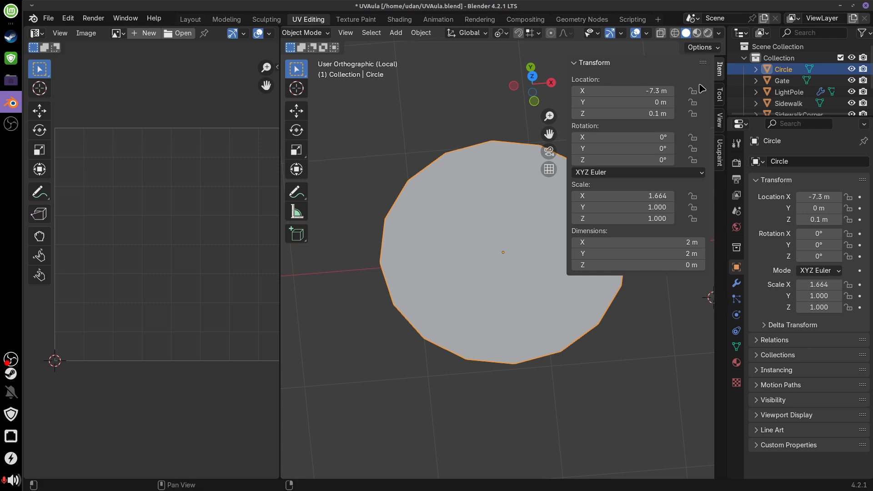
{"action": "left_click_drag", "start_coordinate": [724, 91], "coordinate": [801, 93]}
{"action": "middle_click_drag", "start_coordinate": [676, 360], "coordinate": [587, 344]}
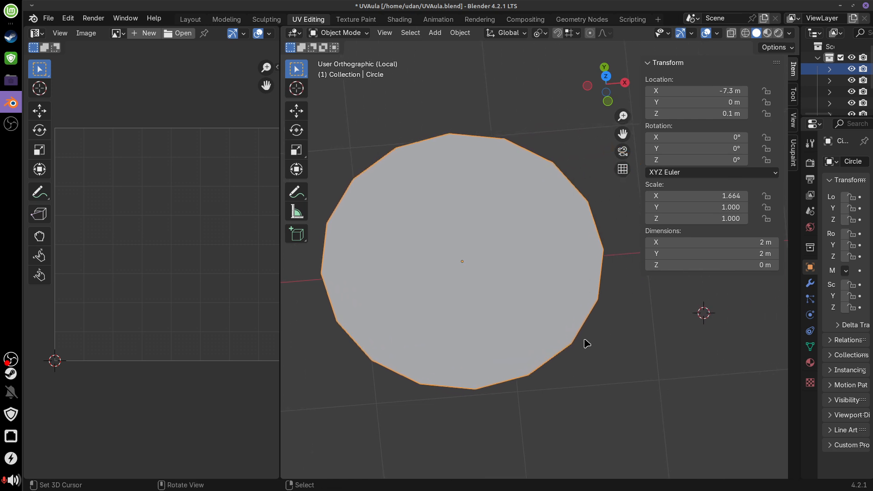
Apply the circle's scale to its mesh
{"action": "left_click", "coordinate": [460, 35]}
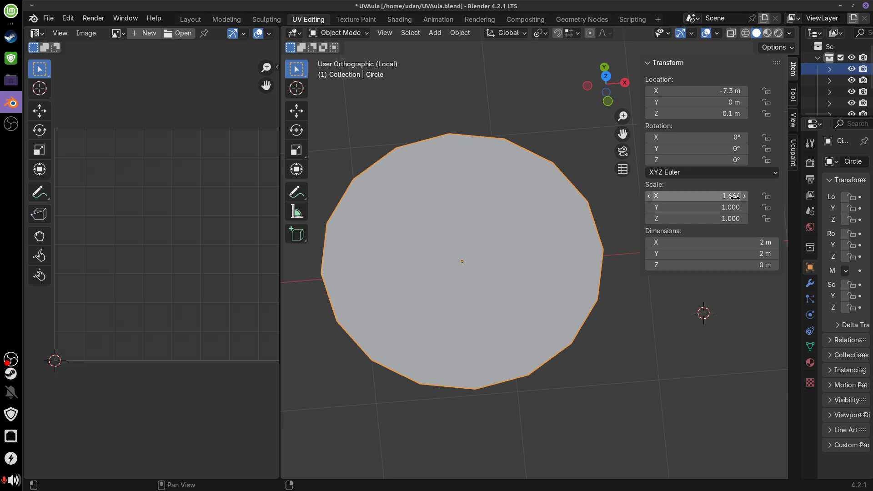
{"action": "left_click", "coordinate": [460, 32]}
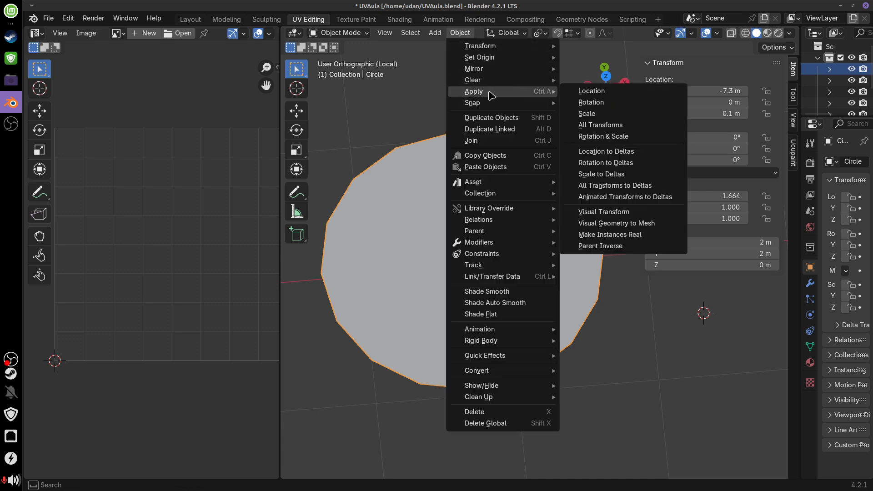
{"action": "left_click", "coordinate": [611, 114]}
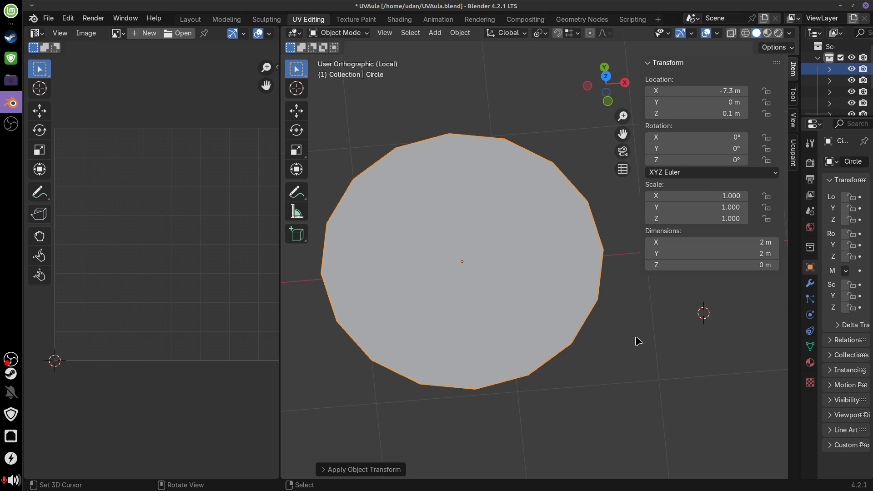
Unwrap the circle's faces again in Edit Mode using the applied scale
{"action": "key", "text": "Tab"}
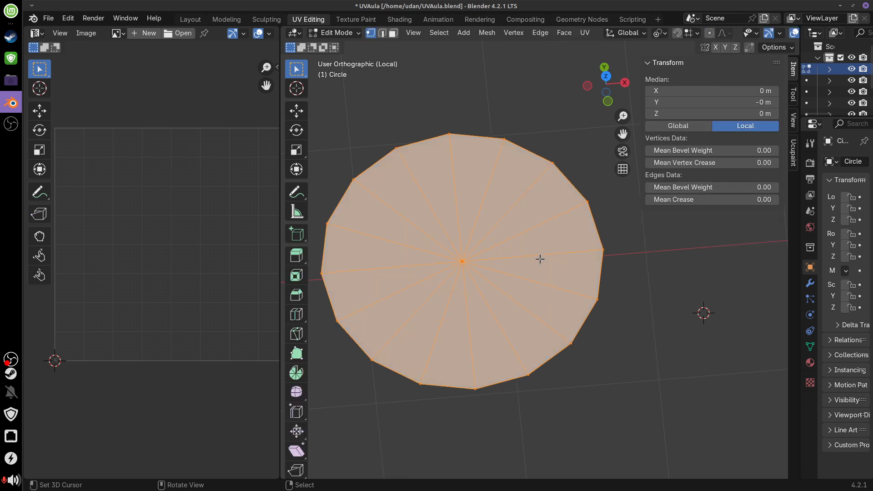
{"action": "key", "text": "u"}
{"action": "left_click", "coordinate": [521, 264]}
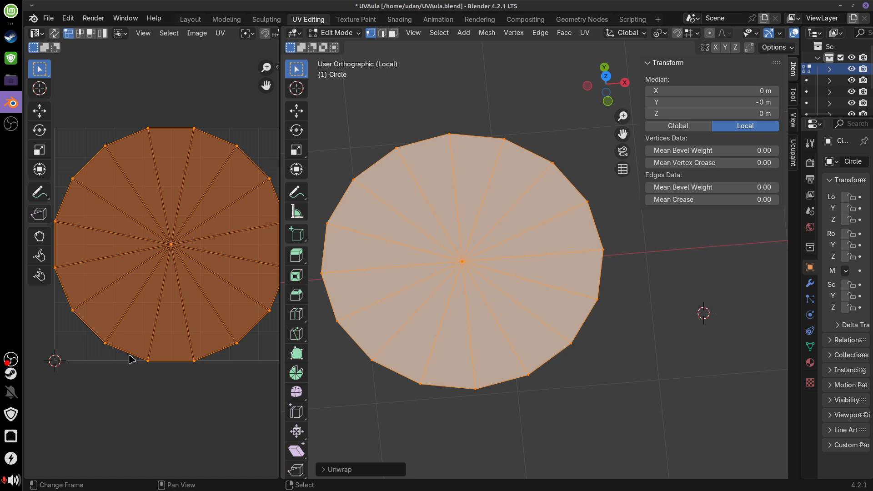
Go back to the full scene in the Layout workspace and delete the circle from the front view
{"action": "left_click", "coordinate": [193, 19]}
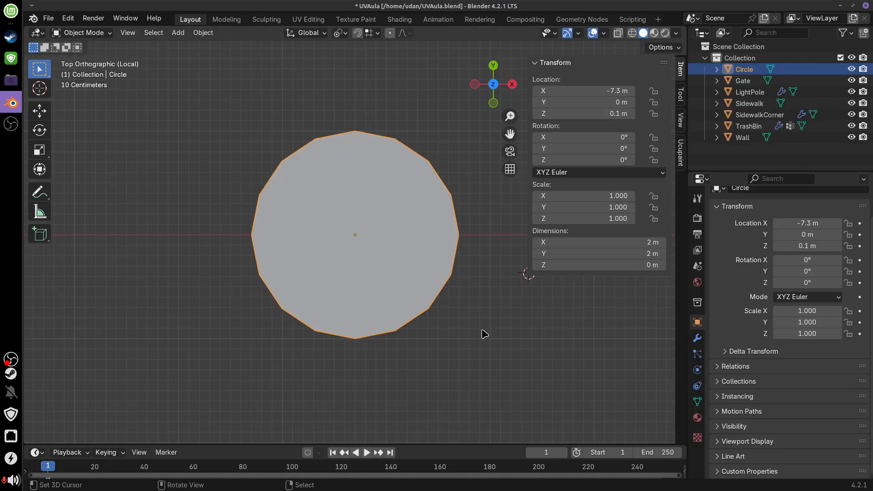
{"action": "key", "text": "KP_Divide"}
{"action": "middle_click_drag", "start_coordinate": [297, 359], "coordinate": [363, 358], "text": "shift"}
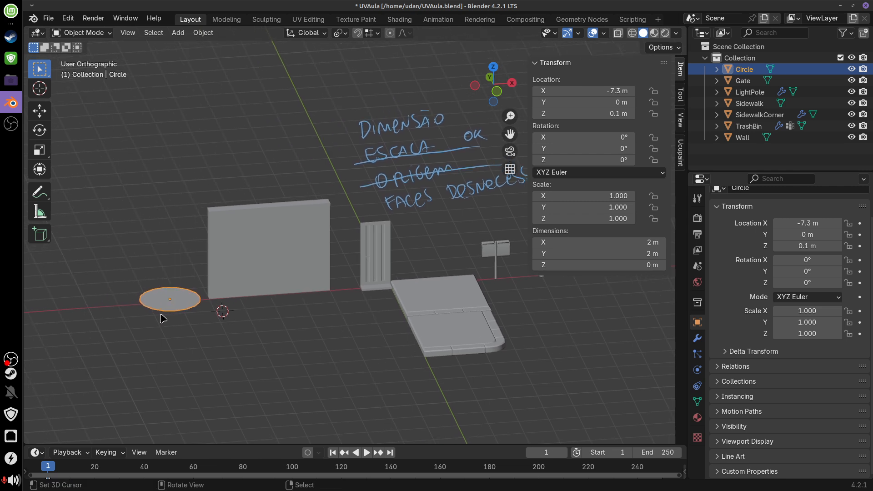
{"action": "middle_click_drag", "start_coordinate": [508, 313], "coordinate": [527, 377]}
{"action": "key", "text": "KP_1"}
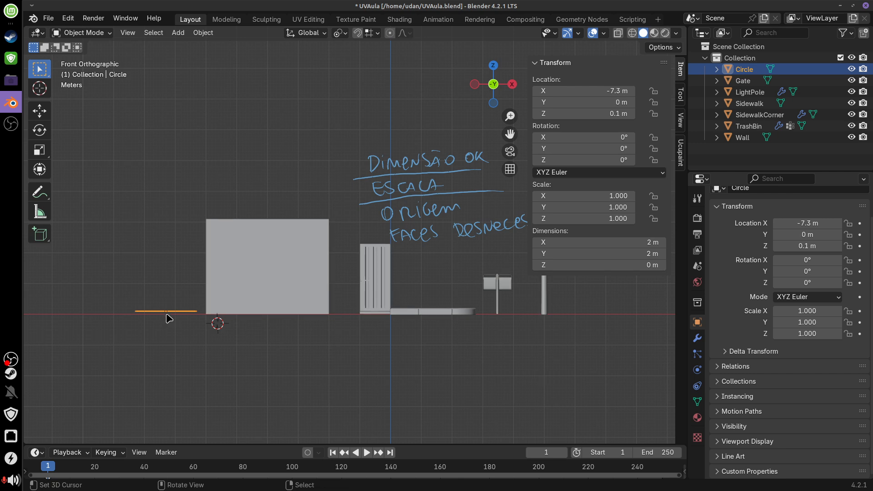
{"action": "key", "text": "Delete"}
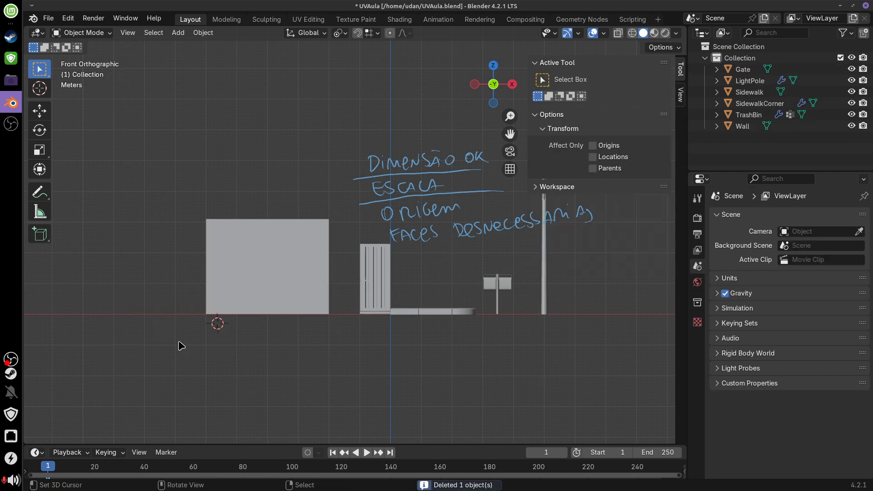
Set the wall's Y dimension to 0.4 m
{"action": "left_click", "coordinate": [268, 292]}
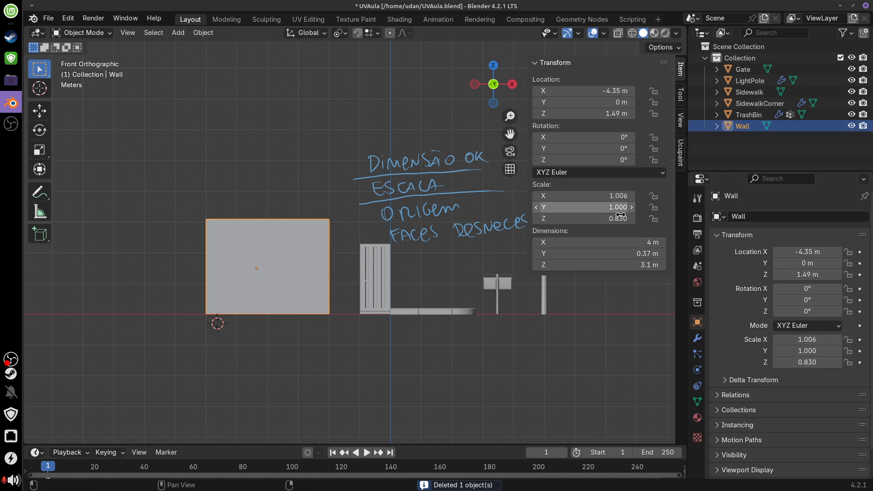
{"action": "left_click", "coordinate": [647, 253]}
{"action": "left_click_drag", "start_coordinate": [548, 254], "coordinate": [599, 248]}
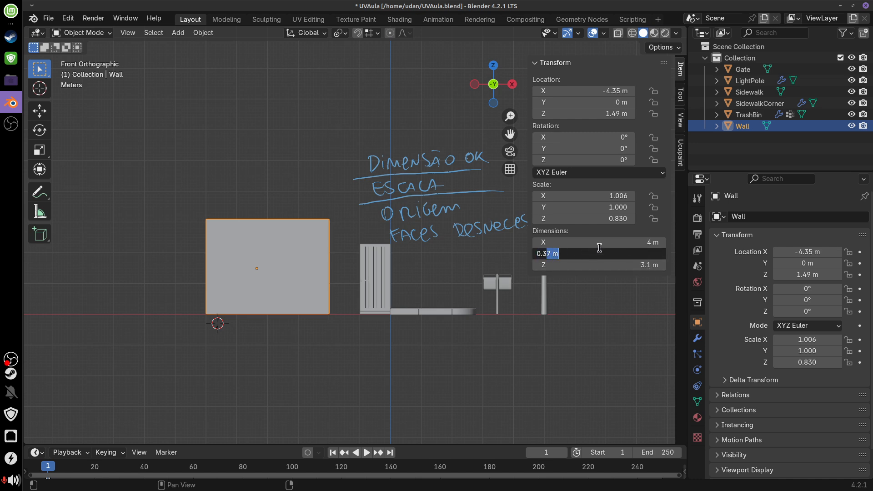
{"action": "key", "text": "BackSpace"}
{"action": "key", "text": "BackSpace"}
{"action": "type", "text": "40"}
{"action": "key", "text": "Return"}
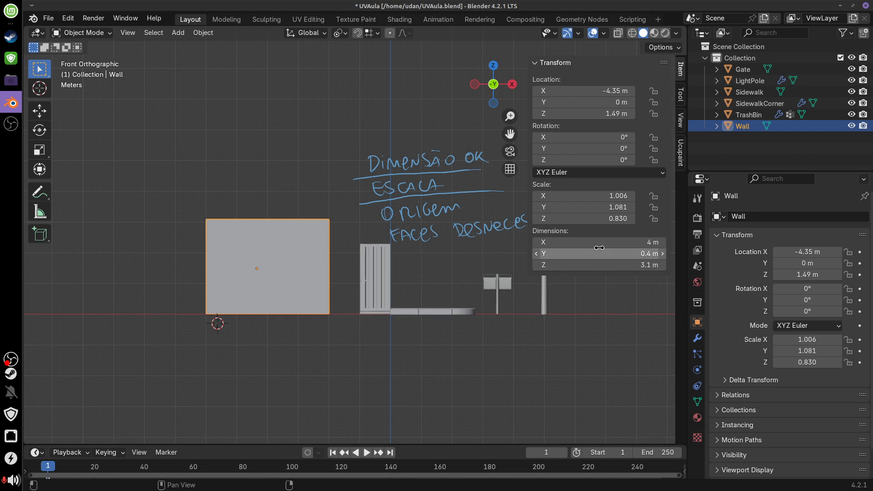
Apply the wall's scale, leaving its location and rotation unapplied
{"action": "middle_click_drag", "start_coordinate": [349, 298], "coordinate": [360, 357]}
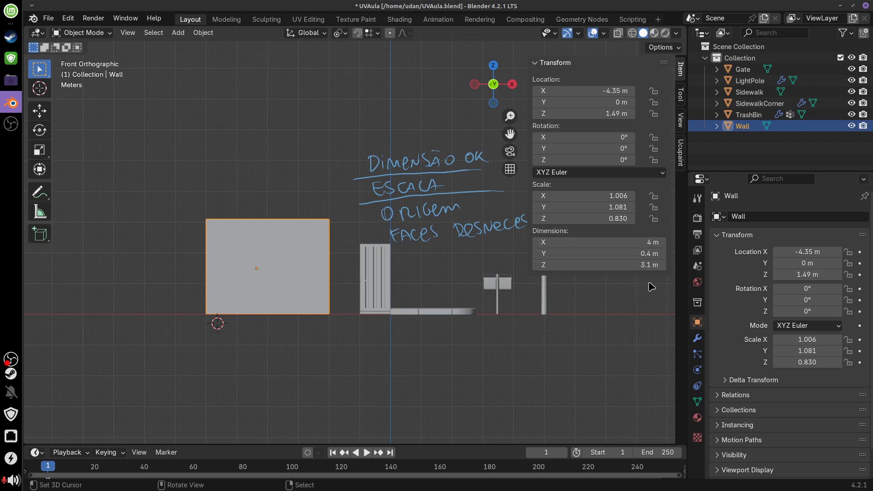
{"action": "left_click", "coordinate": [203, 32]}
{"action": "mouse_move", "coordinate": [236, 92]}
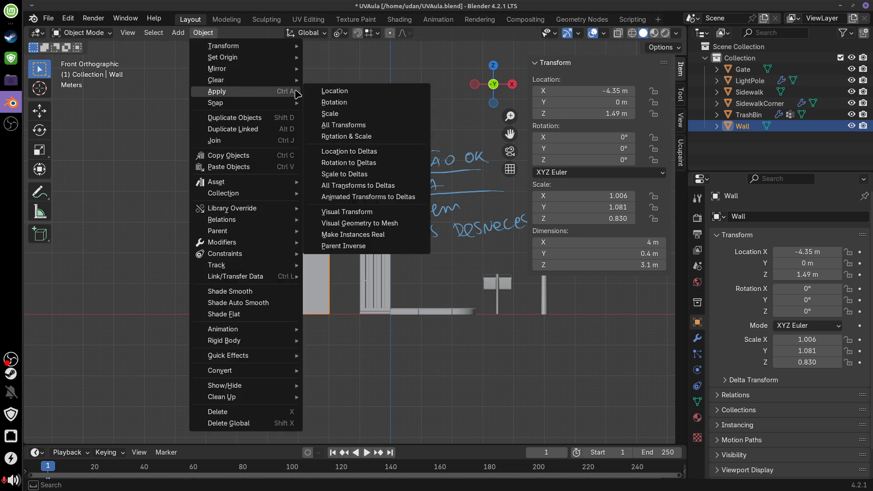
{"action": "left_click", "coordinate": [373, 114]}
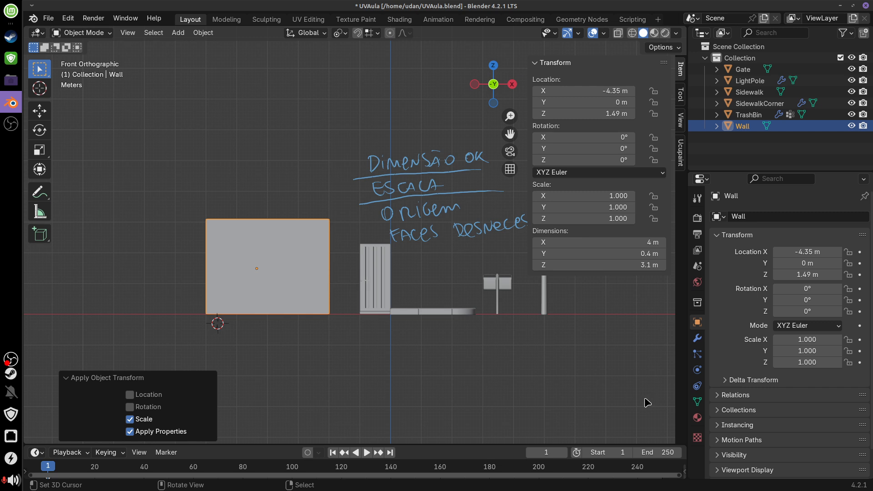
Check the location, rotation, scale and dimensions of the gate, sidewalk, trash bin and light pole
{"action": "left_click", "coordinate": [371, 294]}
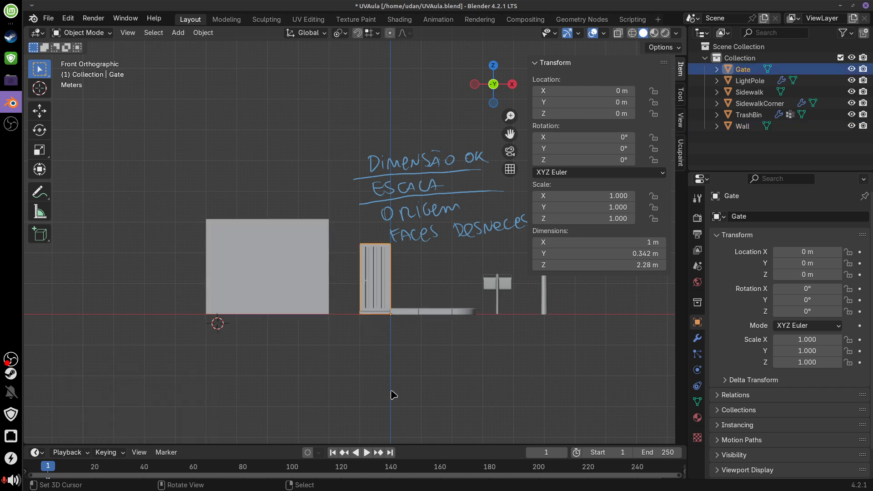
{"action": "left_click", "coordinate": [429, 313]}
{"action": "middle_click_drag", "start_coordinate": [517, 327], "coordinate": [495, 327]}
{"action": "left_click", "coordinate": [465, 308]}
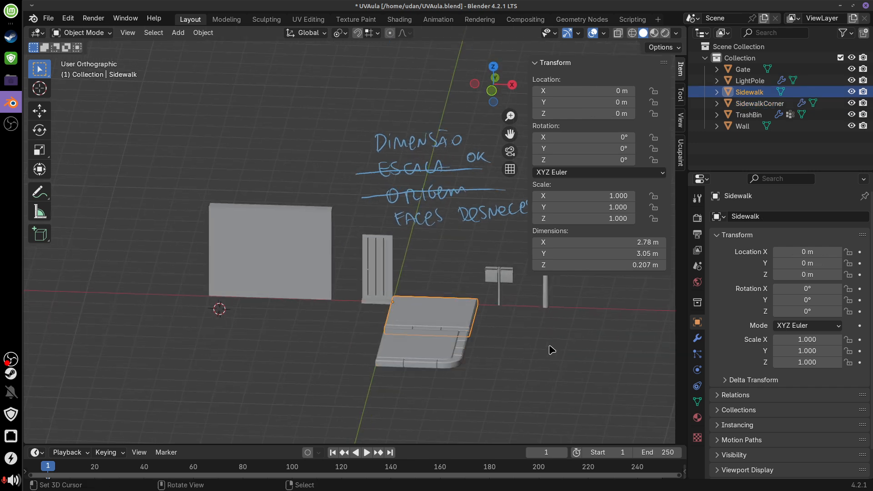
{"action": "left_click", "coordinate": [502, 284]}
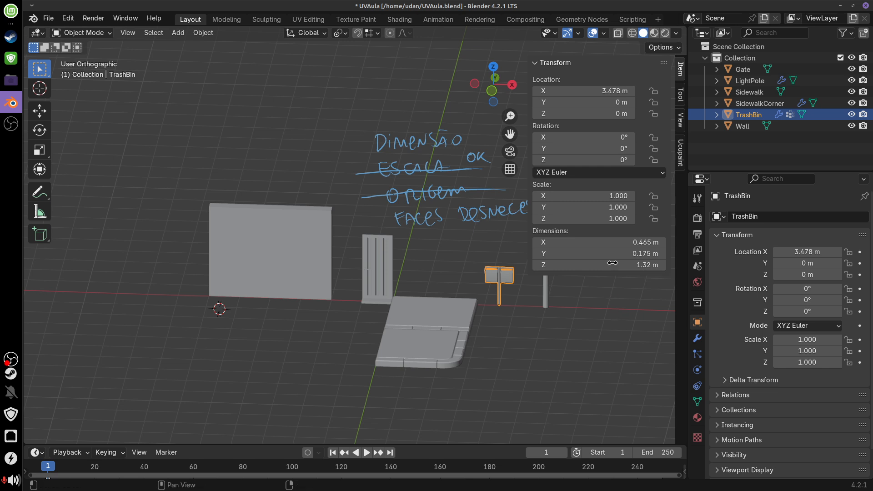
{"action": "left_click", "coordinate": [545, 300]}
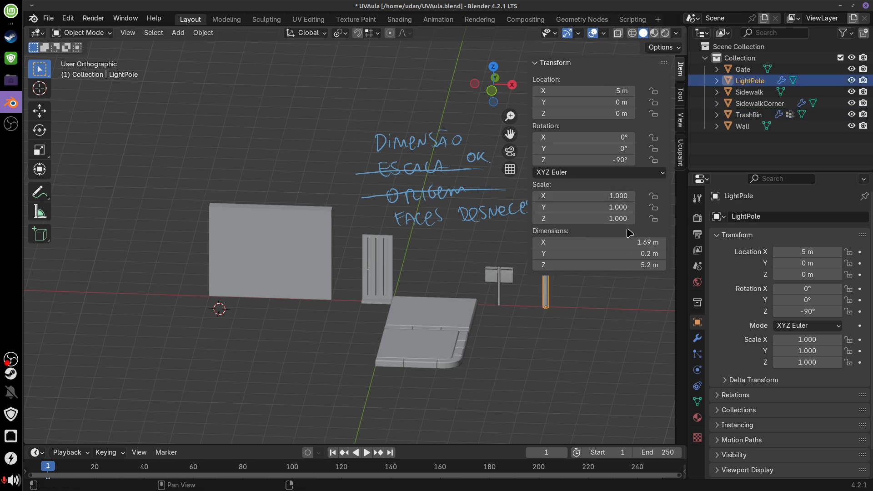
{"action": "key", "text": "KP_1"}
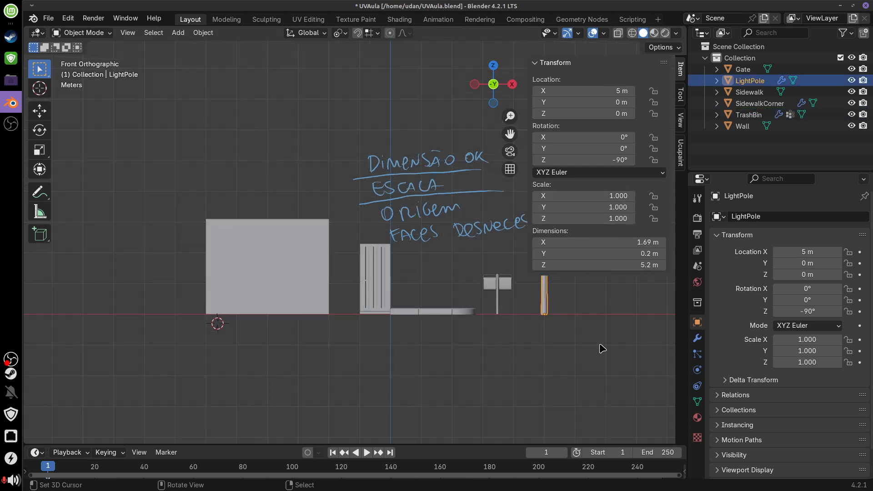
{"action": "middle_click_drag", "start_coordinate": [602, 348], "coordinate": [480, 386], "text": "shift"}
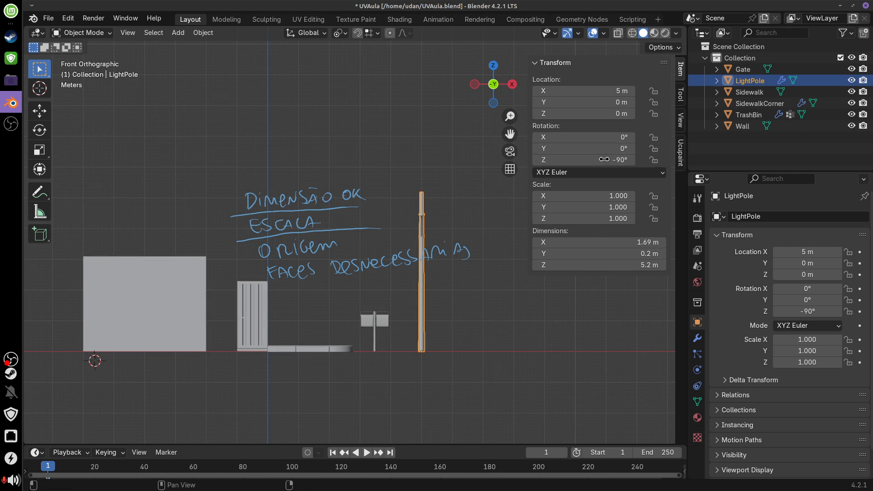
{"action": "middle_click_drag", "start_coordinate": [568, 269], "coordinate": [510, 353]}
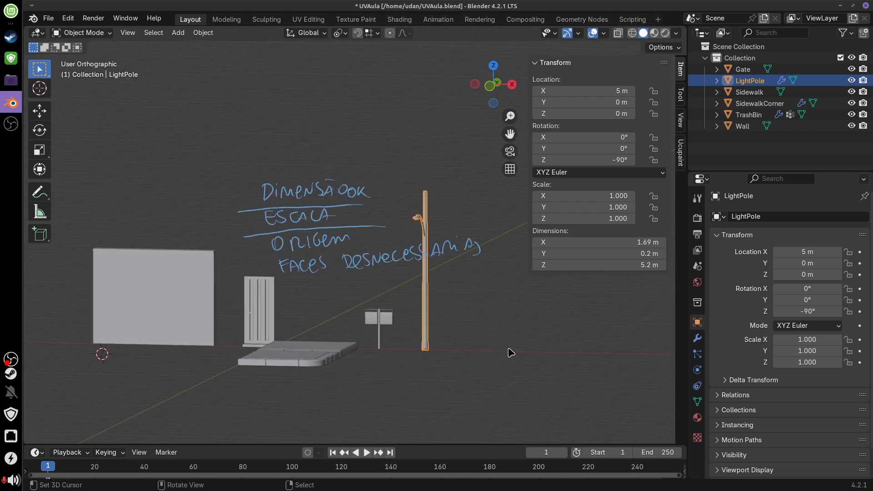
{"action": "key", "text": "KP_1"}
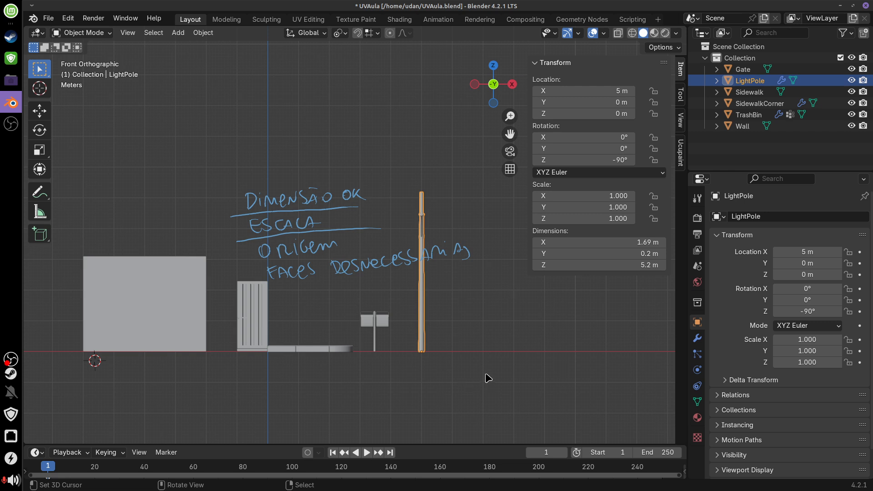
Try a Z rotation of 0° on the light pole and return it to -90°
{"action": "left_click", "coordinate": [621, 160]}
{"action": "type", "text": "0"}
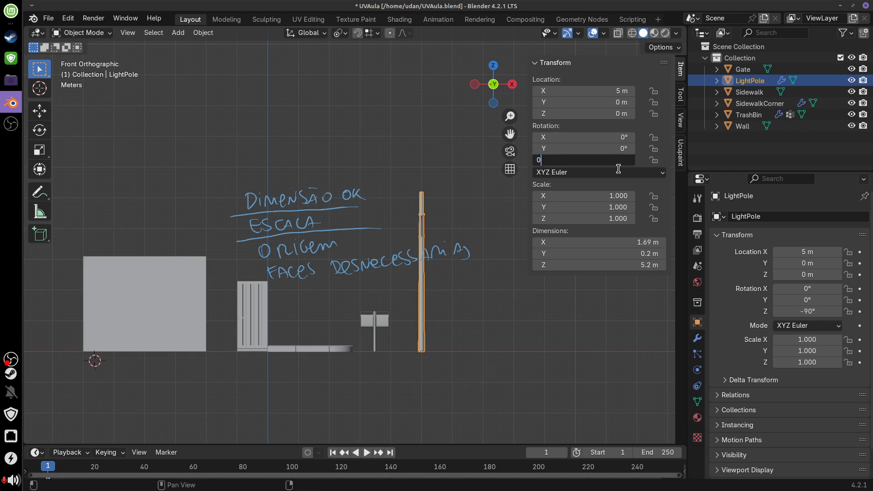
{"action": "key", "text": "Return"}
{"action": "left_click", "coordinate": [621, 160]}
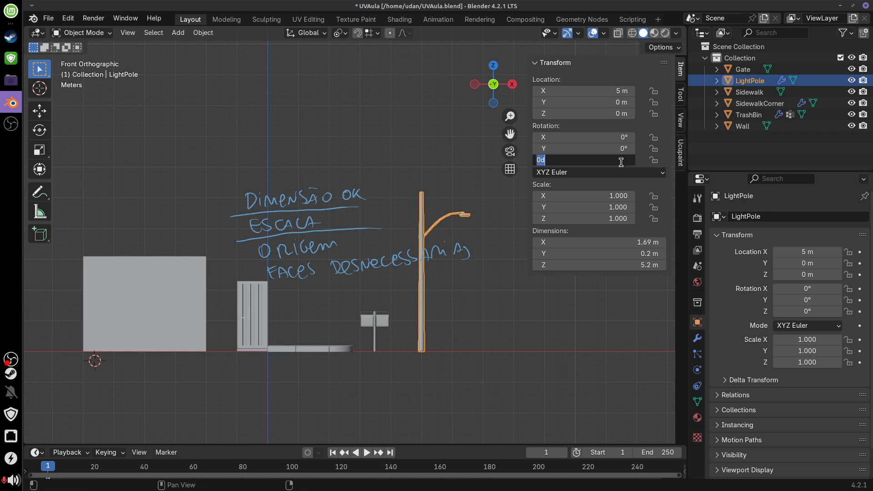
{"action": "type", "text": "-9"}
{"action": "key", "text": "Return"}
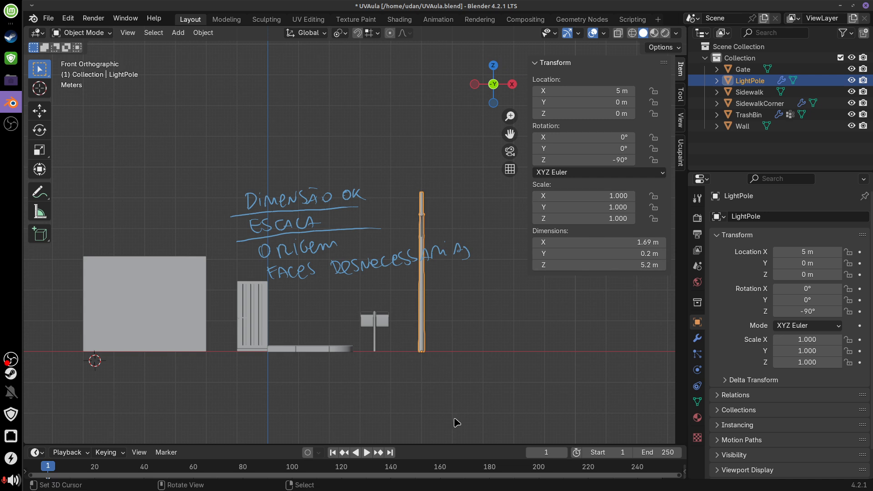
Apply the light pole's rotation only, and check its orientation in the front view
{"action": "middle_click_drag", "start_coordinate": [504, 327], "coordinate": [427, 246]}
{"action": "left_click", "coordinate": [203, 32]}
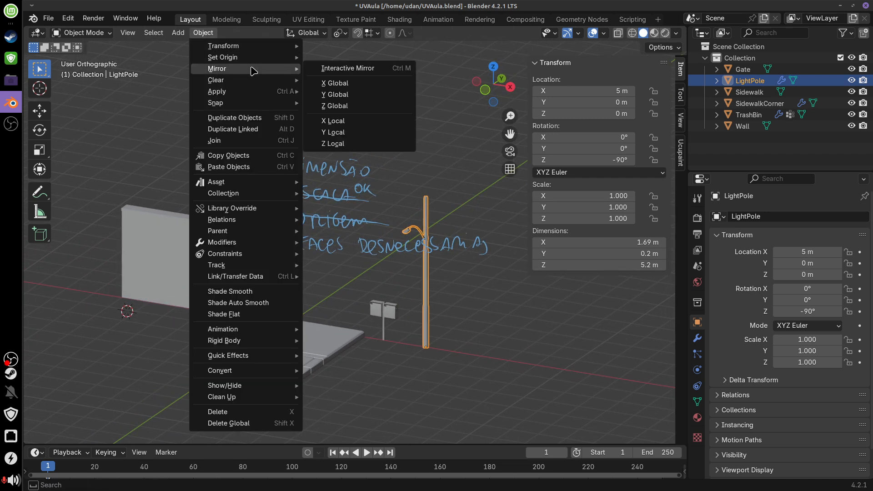
{"action": "mouse_move", "coordinate": [253, 93]}
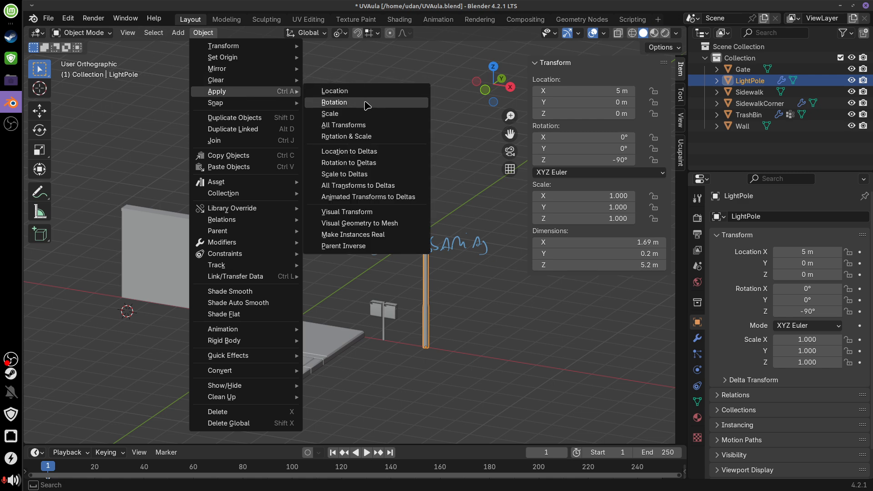
{"action": "left_click", "coordinate": [366, 102]}
{"action": "key", "text": "KP_1"}
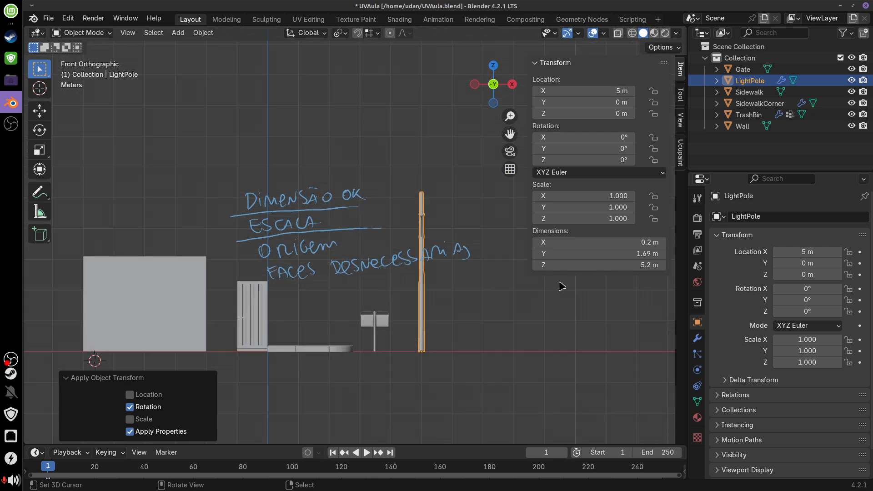
{"action": "middle_click_drag", "start_coordinate": [518, 309], "coordinate": [441, 353]}
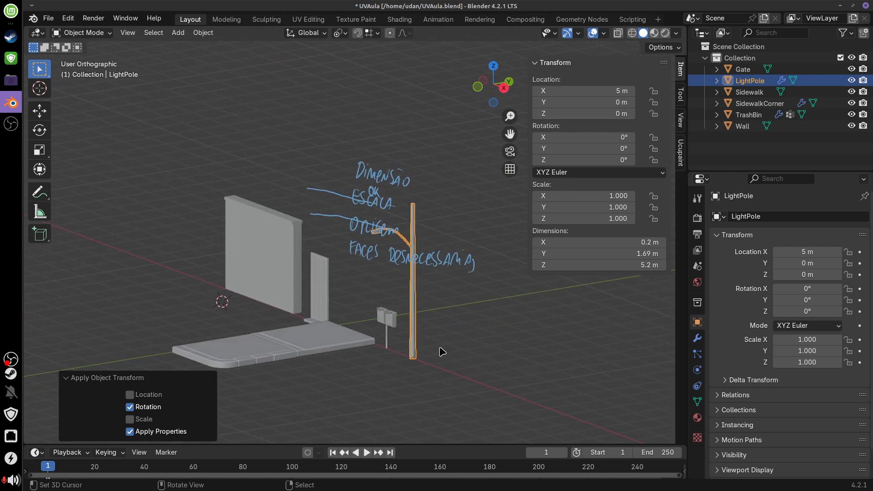
{"action": "key", "text": "KP_1"}
{"action": "mouse_move", "coordinate": [524, 345]}
{"action": "middle_mouse_down", "text": "shift"}
{"action": "mouse_move", "coordinate": [526, 323]}
{"action": "mouse_move", "coordinate": [577, 315]}
{"action": "middle_mouse_up", "text": "shift"}
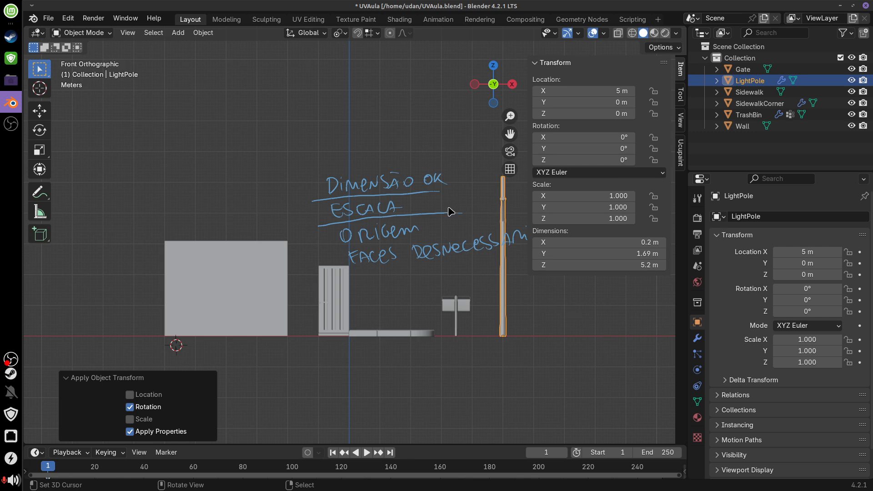
Annotate OK beside ESCALA in the handwritten checklist and underline ORIGEM
{"action": "left_click_drag", "start_coordinate": [441, 202], "coordinate": [447, 203]}
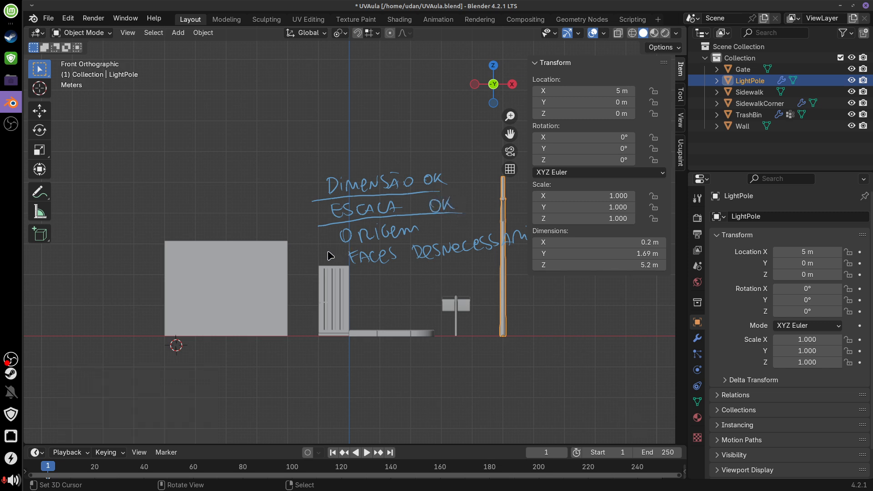
{"action": "left_click_drag", "start_coordinate": [366, 239], "coordinate": [465, 226]}
Compare the origins of the wall, gate and sidewalk corner, and move the gate 1 m along X
{"action": "left_click", "coordinate": [338, 312]}
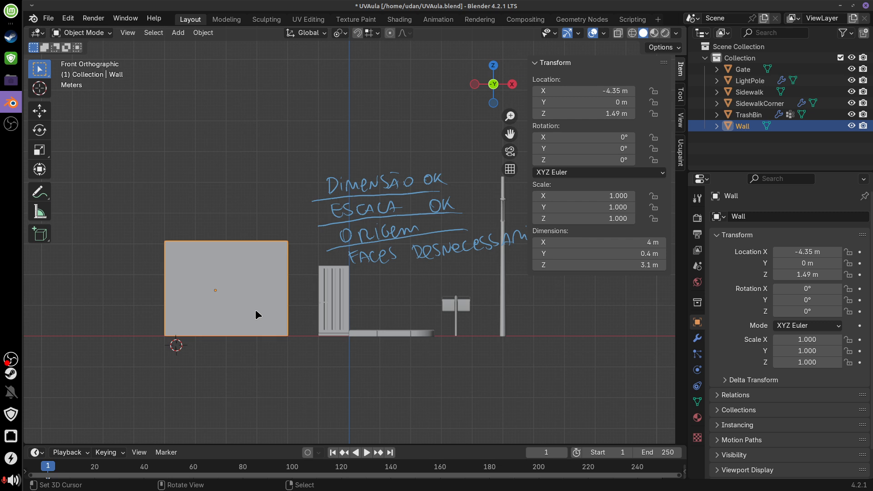
{"action": "left_click", "coordinate": [336, 310]}
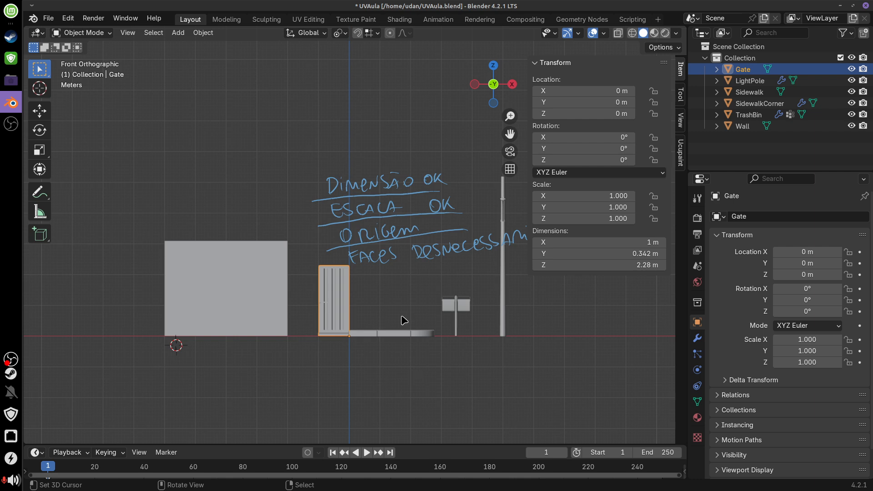
{"action": "left_click", "coordinate": [396, 333]}
{"action": "middle_click_drag", "start_coordinate": [451, 343], "coordinate": [432, 335], "text": "shift"}
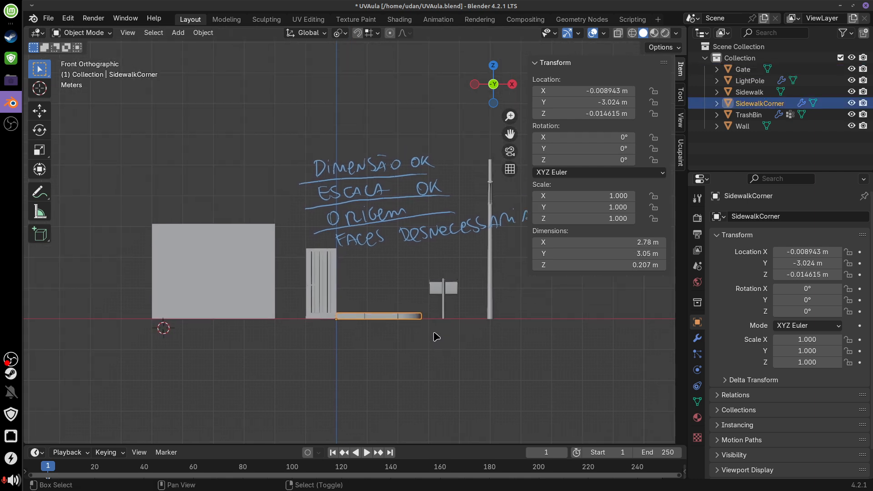
{"action": "left_click", "coordinate": [334, 298]}
{"action": "key", "text": "g"}
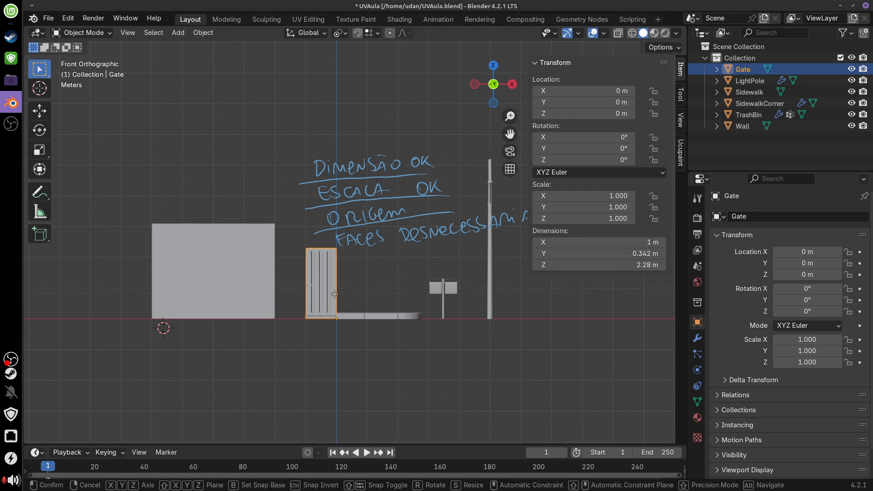
{"action": "left_click", "coordinate": [372, 314]}
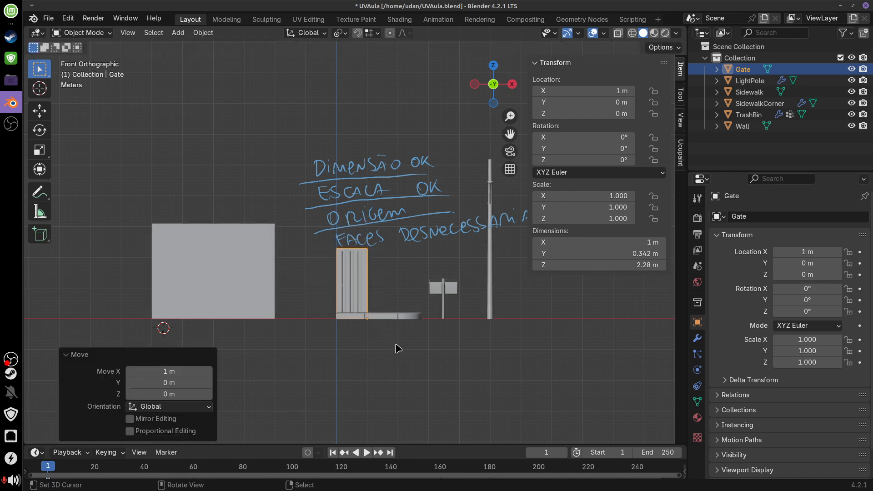
Examine where the origins of the sidewalk corner, sidewalk and trash bin sit relative to their geometry
{"action": "scroll", "coordinate": [409, 315], "scroll_direction": "down", "scroll_amount": 1}
{"action": "scroll", "coordinate": [407, 315], "scroll_direction": "down", "scroll_amount": 2, "text": "shift"}
{"action": "scroll", "coordinate": [407, 318], "scroll_direction": "down", "scroll_amount": 5}
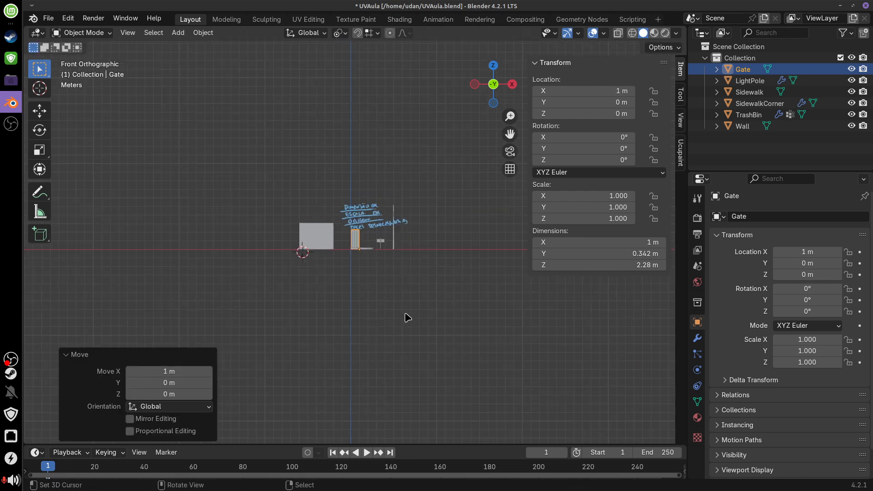
{"action": "scroll", "coordinate": [406, 318], "scroll_direction": "up", "scroll_amount": 10}
{"action": "left_click", "coordinate": [341, 335]}
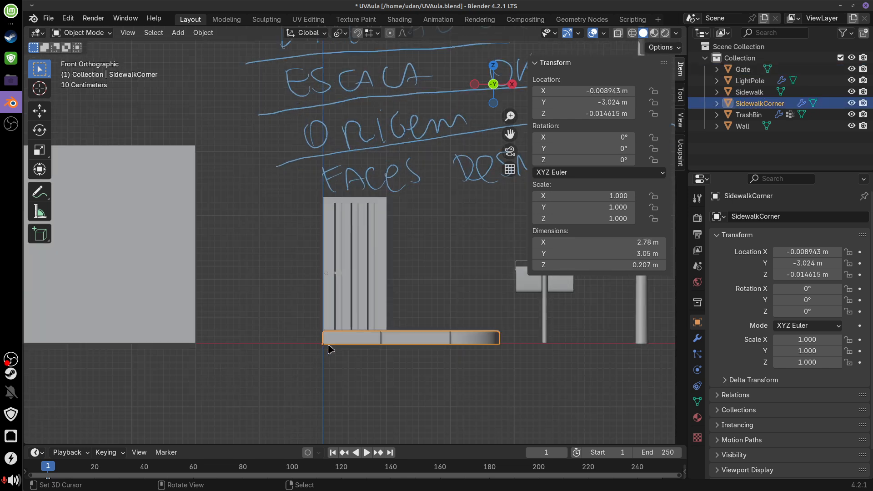
{"action": "middle_click_drag", "start_coordinate": [355, 370], "coordinate": [355, 344], "text": "shift"}
{"action": "left_click", "coordinate": [338, 313]}
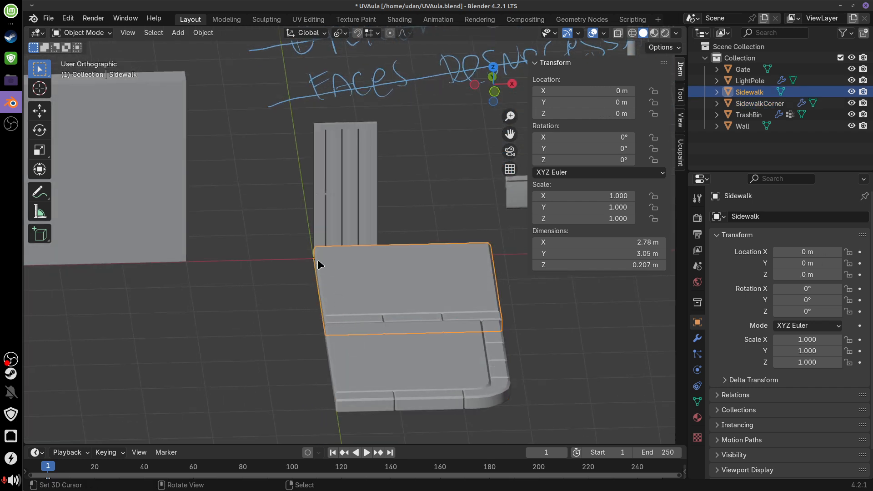
{"action": "middle_click_drag", "start_coordinate": [352, 277], "coordinate": [354, 270]}
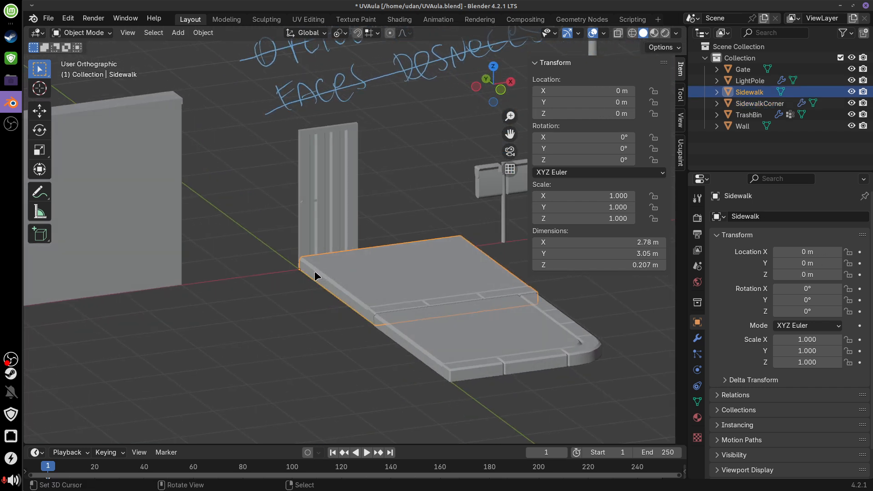
{"action": "left_click", "coordinate": [396, 344]}
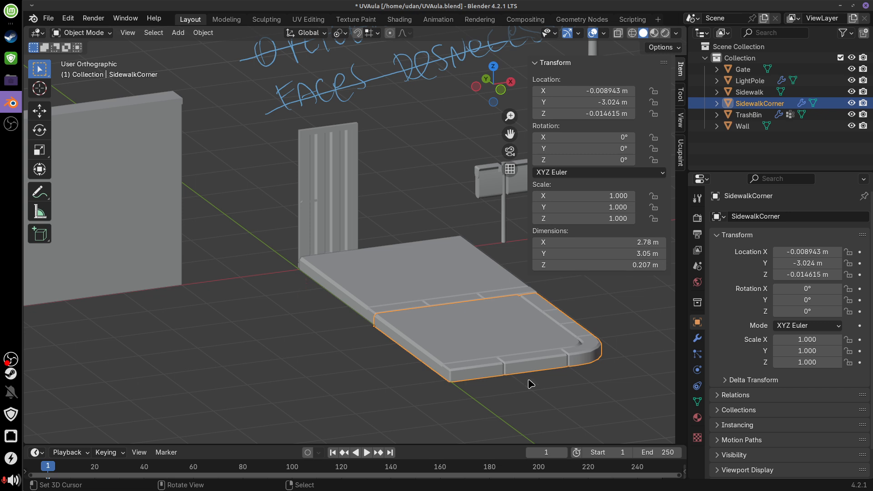
{"action": "left_click", "coordinate": [504, 237]}
{"action": "key", "text": "KP_1"}
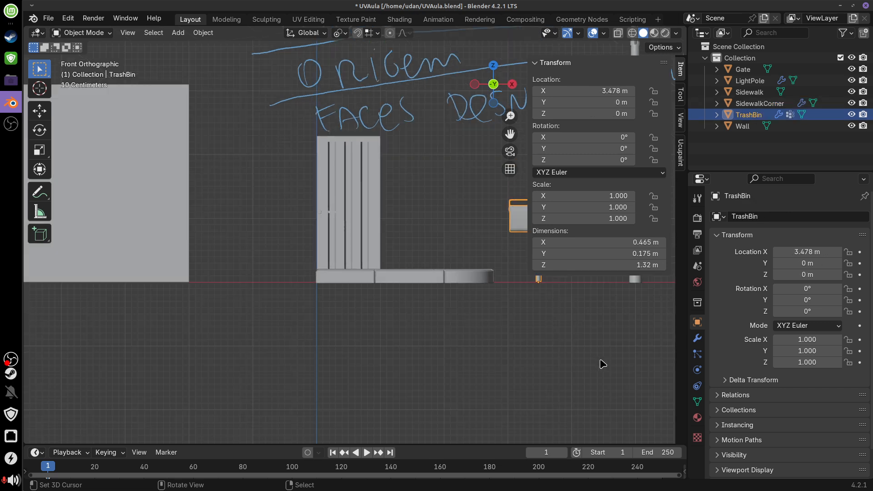
{"action": "middle_click_drag", "start_coordinate": [600, 362], "coordinate": [417, 284], "text": "shift"}
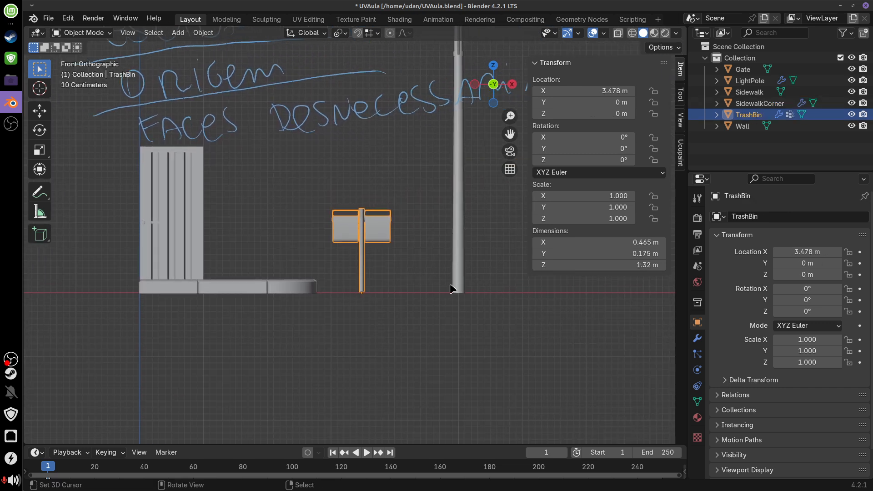
Circle the bases of the trash bin and light pole with annotations to mark their origins, and select the light pole
{"action": "left_click", "coordinate": [464, 301]}
{"action": "left_click", "coordinate": [377, 287]}
{"action": "mouse_move", "coordinate": [366, 304]}
{"action": "left_mouse_down"}
{"action": "mouse_move", "coordinate": [355, 291]}
{"action": "mouse_move", "coordinate": [371, 284]}
{"action": "left_mouse_up"}
{"action": "mouse_move", "coordinate": [462, 286]}
{"action": "left_mouse_down"}
{"action": "mouse_move", "coordinate": [449, 283]}
{"action": "mouse_move", "coordinate": [463, 291]}
{"action": "left_mouse_up"}
{"action": "left_click", "coordinate": [463, 291]}
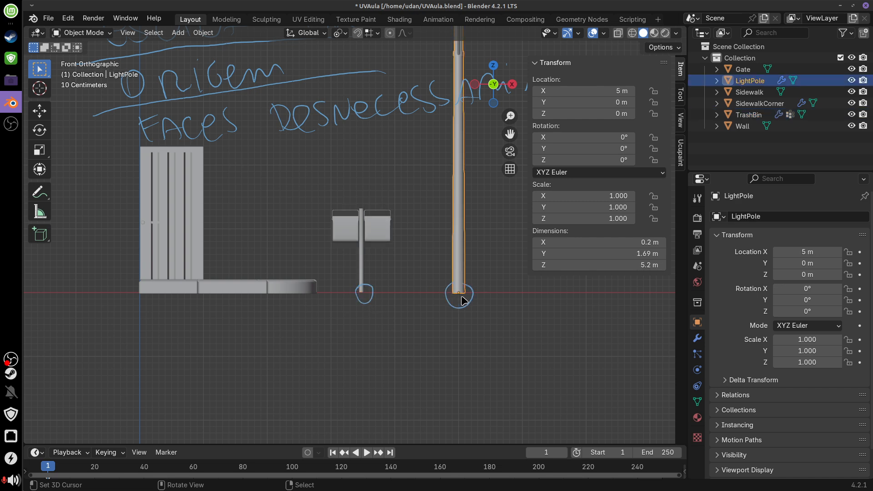
{"action": "mouse_move", "coordinate": [463, 300]}
{"action": "right_mouse_down"}
{"action": "mouse_move", "coordinate": [457, 293]}
{"action": "mouse_move", "coordinate": [361, 292]}
{"action": "mouse_move", "coordinate": [399, 315]}
{"action": "right_mouse_up"}
Examine the origins of the wall and gate, ending with the gate selected for a closer look at its base
{"action": "scroll", "coordinate": [463, 345], "scroll_direction": "down", "scroll_amount": 5}
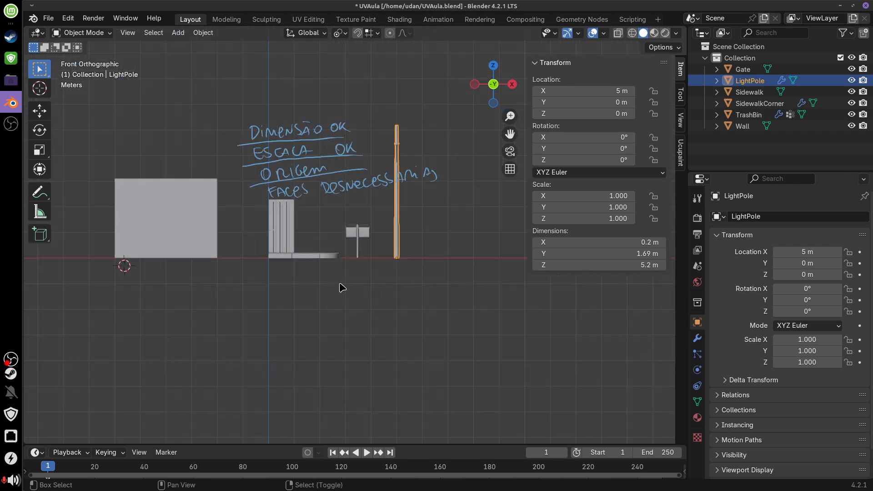
{"action": "middle_click_drag", "start_coordinate": [342, 287], "coordinate": [463, 307], "text": "shift"}
{"action": "left_click", "coordinate": [402, 248]}
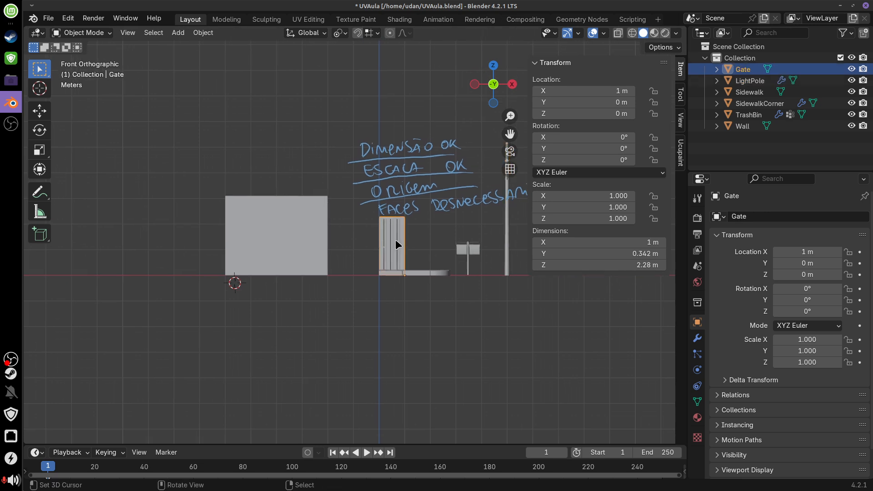
{"action": "left_click", "coordinate": [296, 229]}
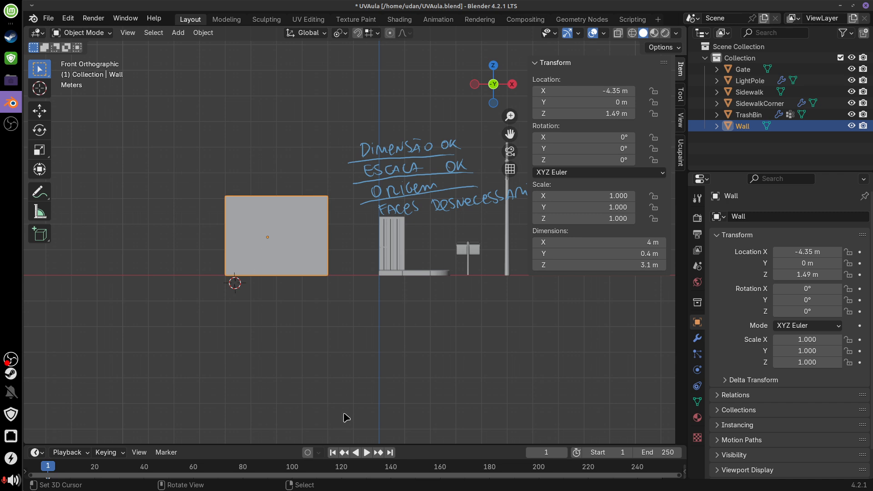
{"action": "left_click", "coordinate": [391, 256]}
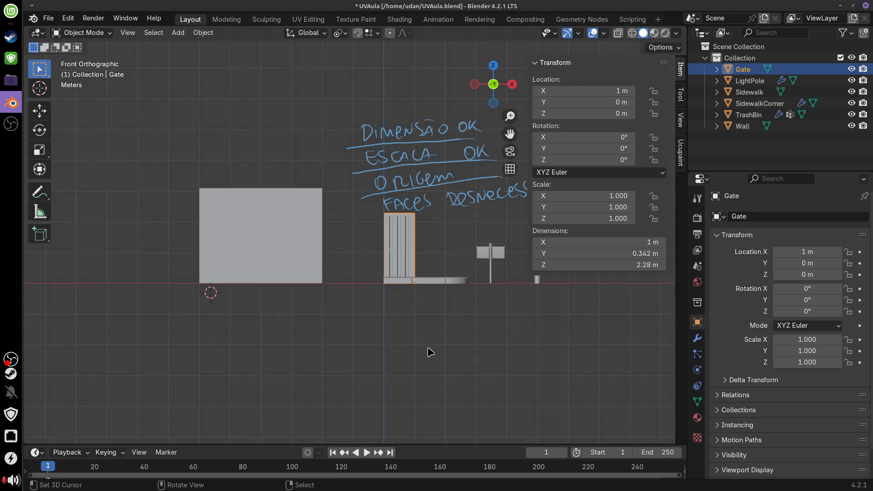
{"action": "scroll", "coordinate": [429, 351], "scroll_direction": "up", "scroll_amount": 4}
{"action": "scroll", "coordinate": [489, 285], "scroll_direction": "up", "scroll_amount": 1}
{"action": "middle_click_drag", "start_coordinate": [489, 284], "coordinate": [426, 262], "text": "shift"}
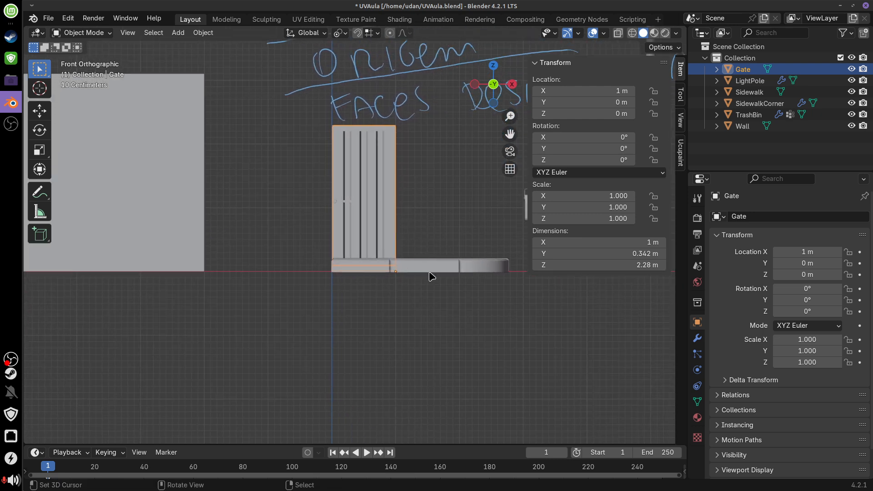
Select the wall and annotate its origin with a circle, the label "origem" and an arrow to its bottom outer corner
{"action": "scroll", "coordinate": [431, 276], "scroll_direction": "up", "scroll_amount": 5}
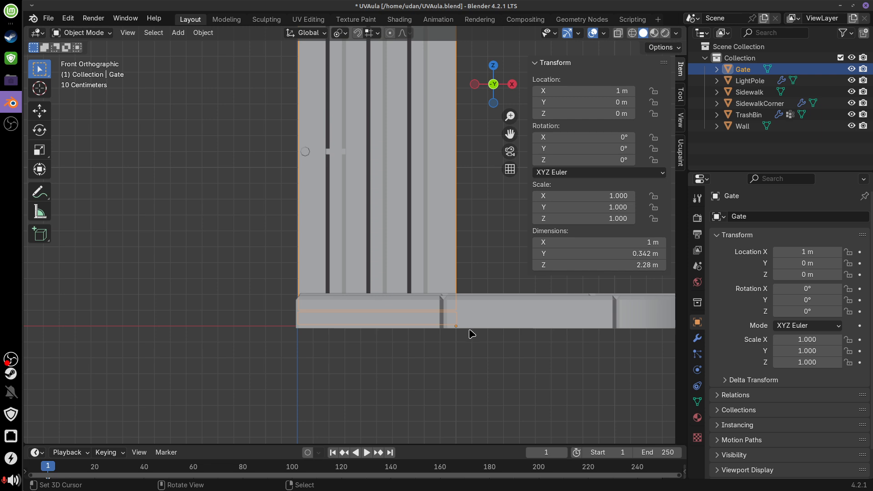
{"action": "middle_click_drag", "start_coordinate": [248, 295], "coordinate": [588, 300], "text": "shift"}
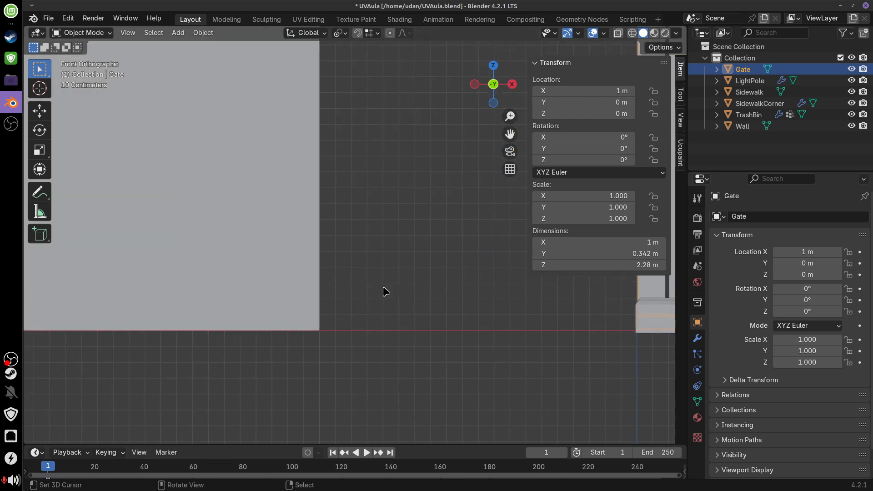
{"action": "scroll", "coordinate": [387, 290], "scroll_direction": "down", "scroll_amount": 4}
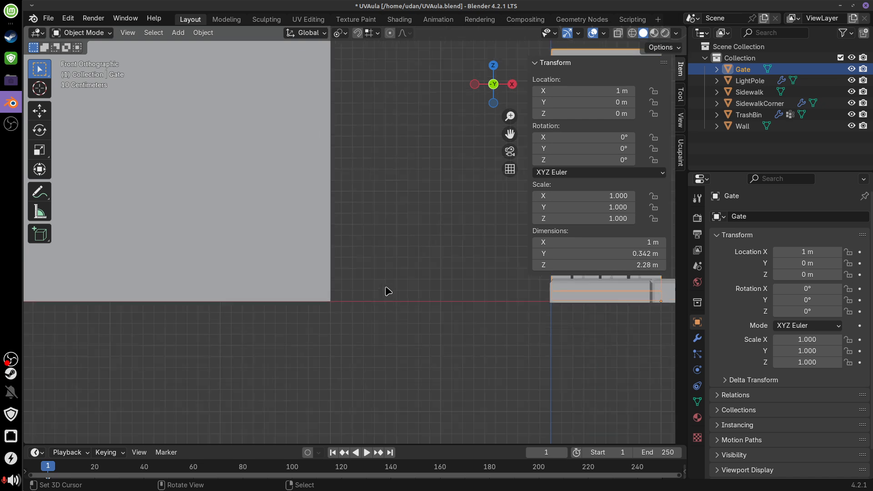
{"action": "left_click", "coordinate": [336, 244]}
{"action": "middle_click_drag", "start_coordinate": [349, 287], "coordinate": [456, 350], "text": "shift"}
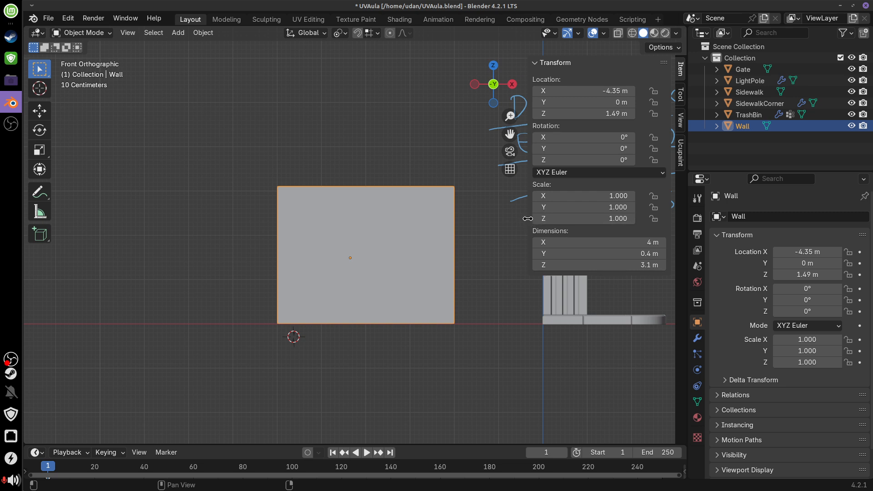
{"action": "left_click_drag", "start_coordinate": [527, 220], "coordinate": [678, 229]}
{"action": "middle_click_drag", "start_coordinate": [469, 278], "coordinate": [422, 269], "text": "shift"}
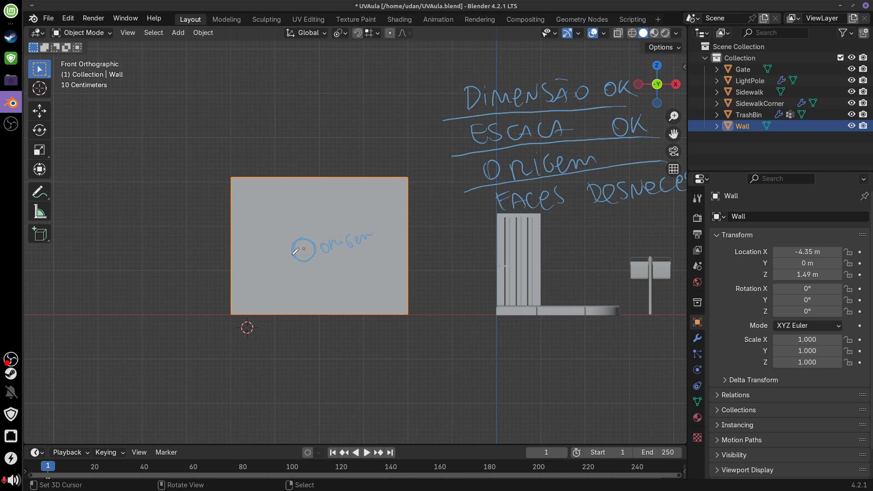
{"action": "left_click_drag", "start_coordinate": [242, 296], "coordinate": [248, 308]}
Enter Edit Mode on the wall and select the vertex at its bottom outer corner
{"action": "middle_click_drag", "start_coordinate": [359, 326], "coordinate": [433, 348]}
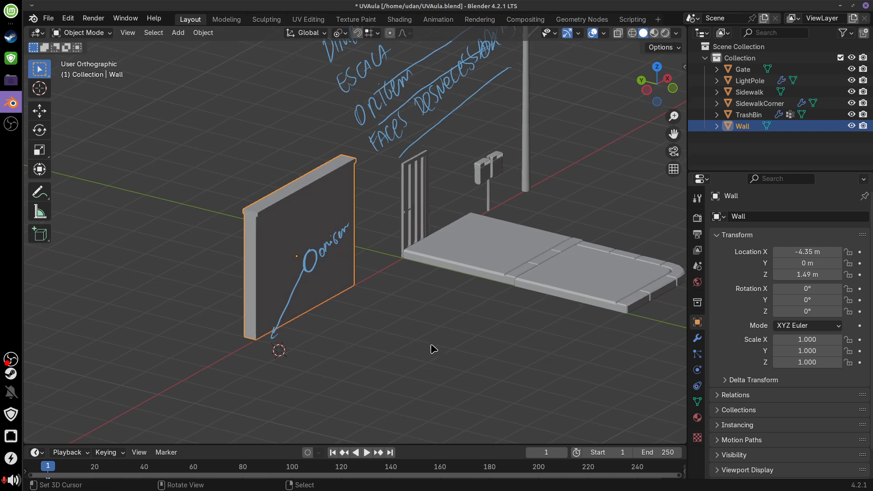
{"action": "key", "text": "Tab"}
{"action": "left_click", "coordinate": [257, 345]}
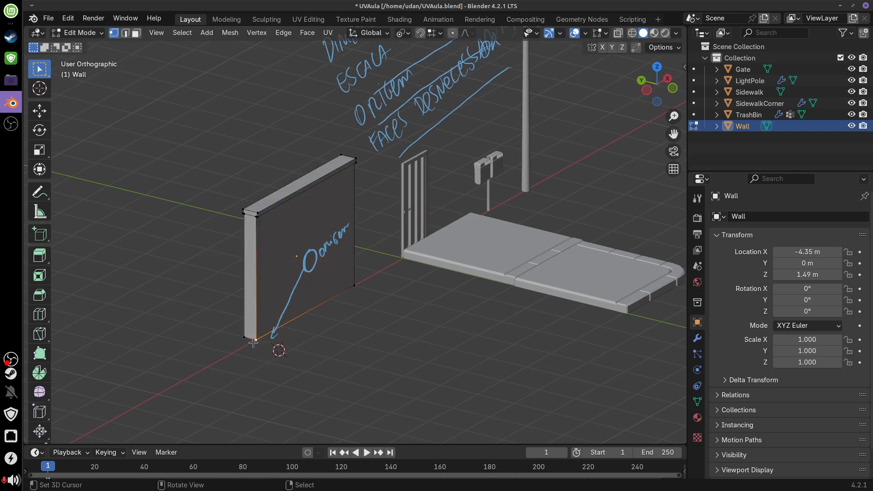
{"action": "mouse_move", "coordinate": [359, 351]}
{"action": "middle_mouse_down"}
{"action": "mouse_move", "coordinate": [364, 343]}
{"action": "mouse_move", "coordinate": [358, 351]}
{"action": "mouse_move", "coordinate": [354, 340]}
{"action": "middle_mouse_up"}
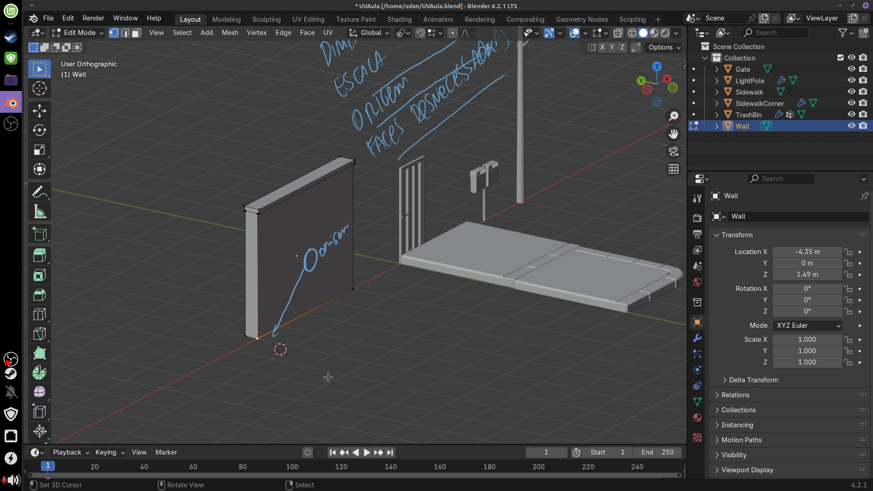
Sketch annotations around the selected corner and the 3D cursor, and erase the annotations drawn on and near the wall
{"action": "left_click_drag", "start_coordinate": [321, 387], "coordinate": [288, 357]}
{"action": "right_click_drag", "start_coordinate": [314, 370], "coordinate": [315, 377]}
{"action": "mouse_move", "coordinate": [279, 338]}
{"action": "left_mouse_down"}
{"action": "mouse_move", "coordinate": [295, 360]}
{"action": "mouse_move", "coordinate": [270, 355]}
{"action": "mouse_move", "coordinate": [313, 354]}
{"action": "left_mouse_up"}
{"action": "left_click_drag", "start_coordinate": [315, 346], "coordinate": [323, 350]}
{"action": "left_click_drag", "start_coordinate": [323, 339], "coordinate": [359, 319]}
{"action": "mouse_move", "coordinate": [363, 328]}
{"action": "right_mouse_down"}
{"action": "mouse_move", "coordinate": [277, 354]}
{"action": "mouse_move", "coordinate": [341, 228]}
{"action": "mouse_move", "coordinate": [337, 284]}
{"action": "right_mouse_up"}
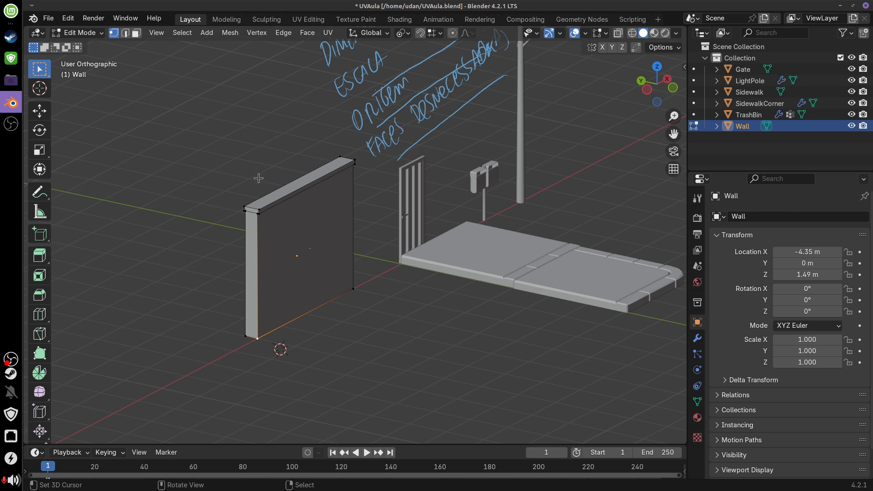
Snap the 3D cursor to the wall's selected corner vertex and return to Object Mode
{"action": "left_click", "coordinate": [229, 33]}
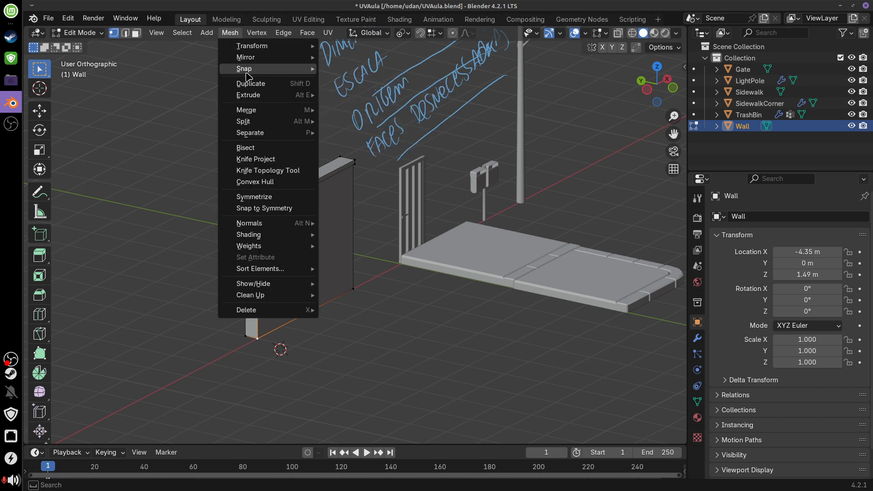
{"action": "mouse_move", "coordinate": [245, 70]}
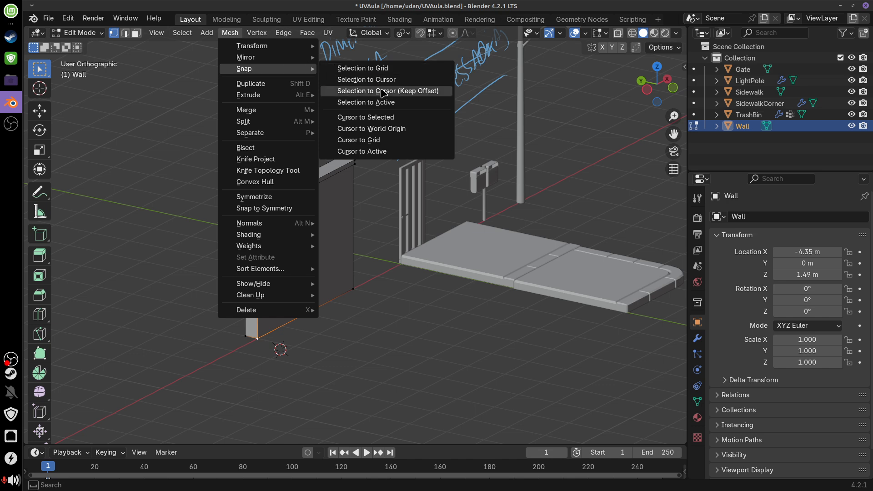
{"action": "left_click", "coordinate": [393, 118]}
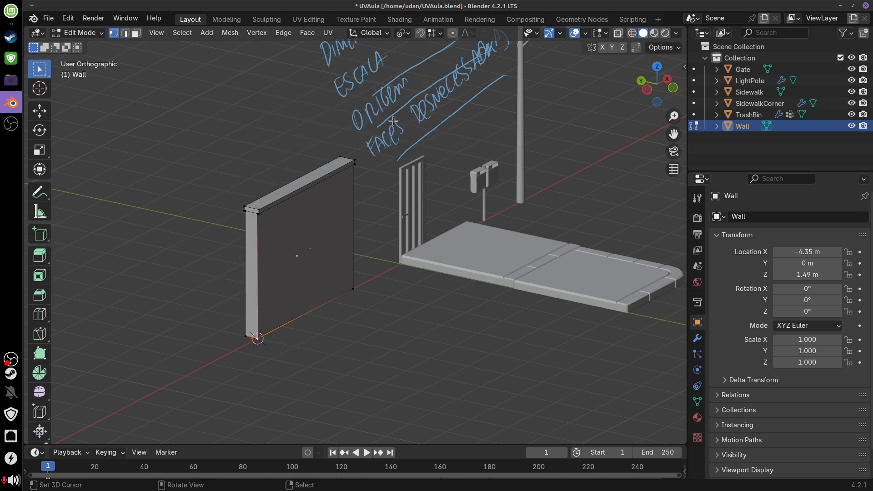
{"action": "mouse_move", "coordinate": [347, 362]}
{"action": "middle_mouse_down"}
{"action": "mouse_move", "coordinate": [324, 315]}
{"action": "mouse_move", "coordinate": [347, 346]}
{"action": "mouse_move", "coordinate": [333, 359]}
{"action": "mouse_move", "coordinate": [443, 337]}
{"action": "mouse_move", "coordinate": [325, 357]}
{"action": "middle_mouse_up"}
{"action": "left_click", "coordinate": [91, 33]}
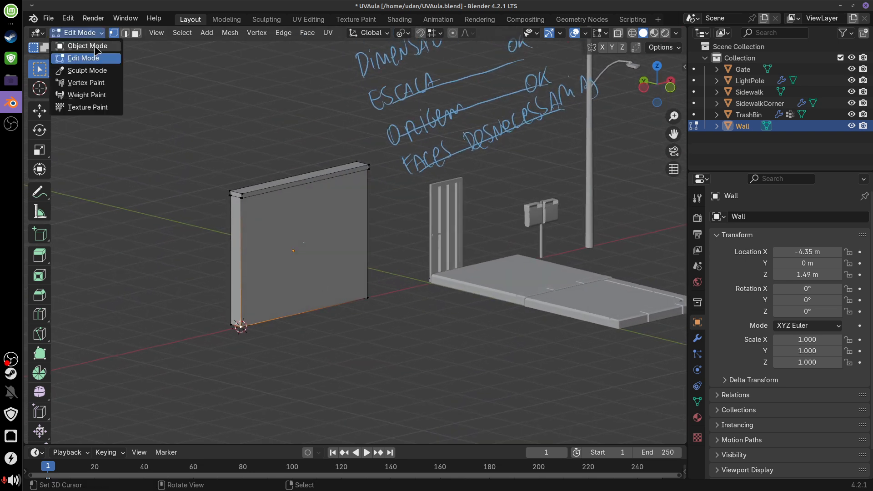
{"action": "left_click", "coordinate": [93, 44]}
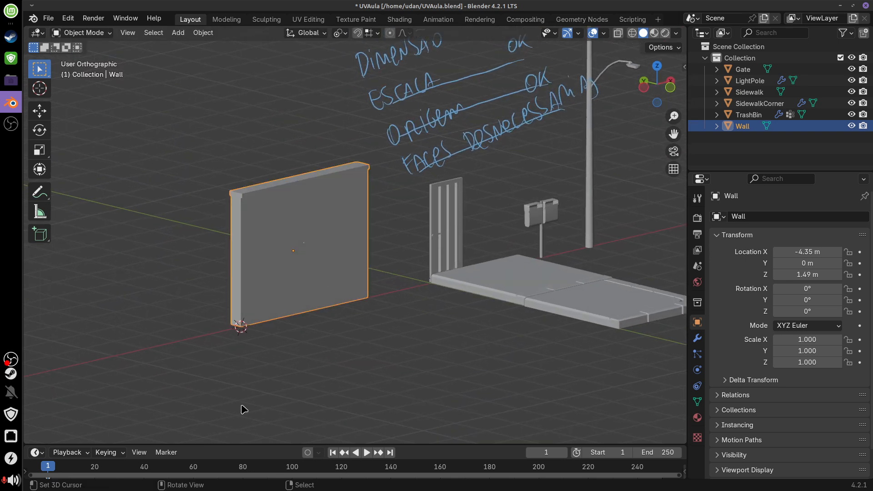
Draw an arrow from the wall's origin to its bottom corner and set the origin to the 3D cursor
{"action": "left_click", "coordinate": [202, 33]}
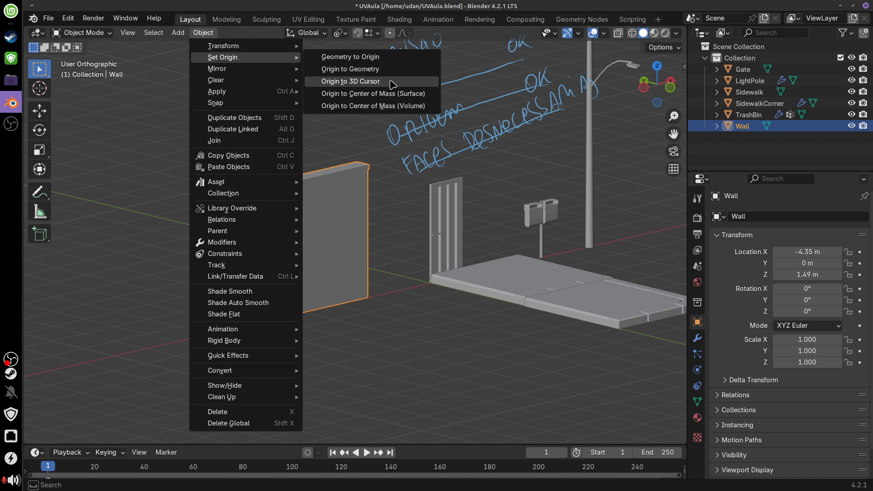
{"action": "middle_click_drag", "start_coordinate": [409, 321], "coordinate": [600, 314], "text": "shift"}
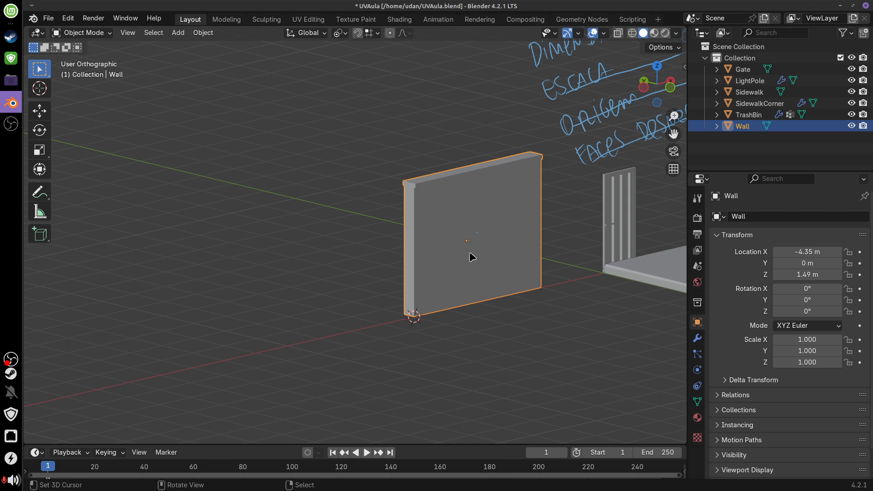
{"action": "left_click_drag", "start_coordinate": [461, 249], "coordinate": [425, 305]}
{"action": "left_click", "coordinate": [202, 32]}
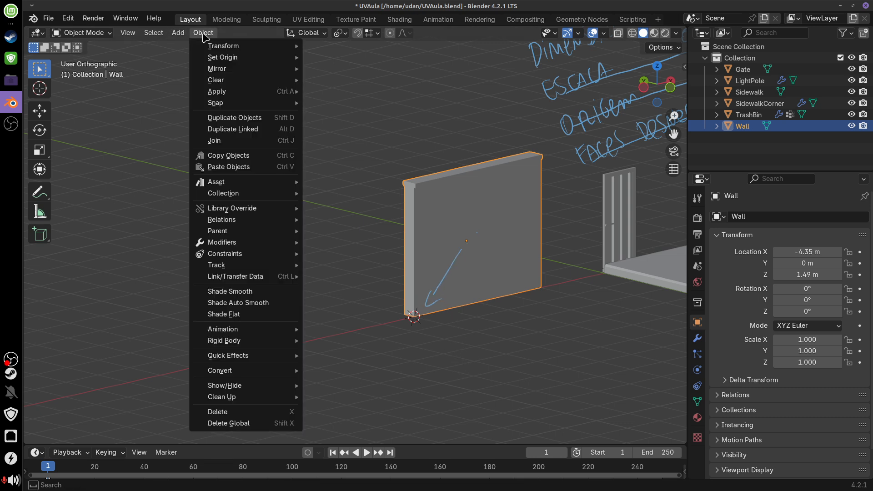
{"action": "mouse_move", "coordinate": [223, 59]}
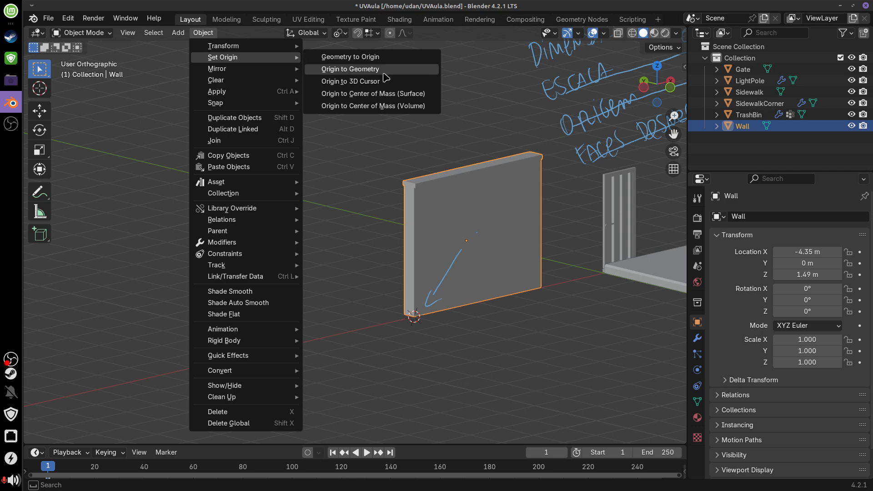
{"action": "left_click", "coordinate": [398, 83]}
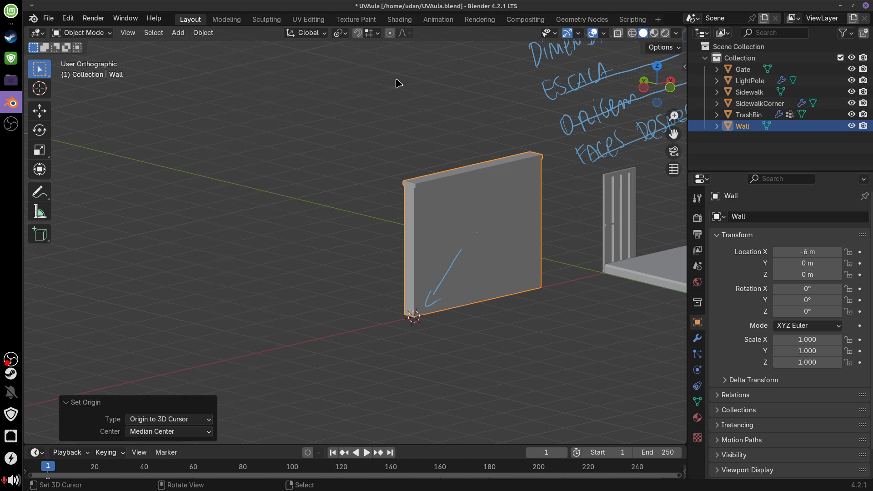
Erase the annotation arrow from the wall
{"action": "right_click", "coordinate": [523, 293]}
{"action": "middle_click_drag", "start_coordinate": [524, 333], "coordinate": [454, 304]}
{"action": "mouse_move", "coordinate": [377, 302]}
{"action": "right_mouse_down"}
{"action": "mouse_move", "coordinate": [371, 326]}
{"action": "mouse_move", "coordinate": [417, 241]}
{"action": "right_mouse_up"}
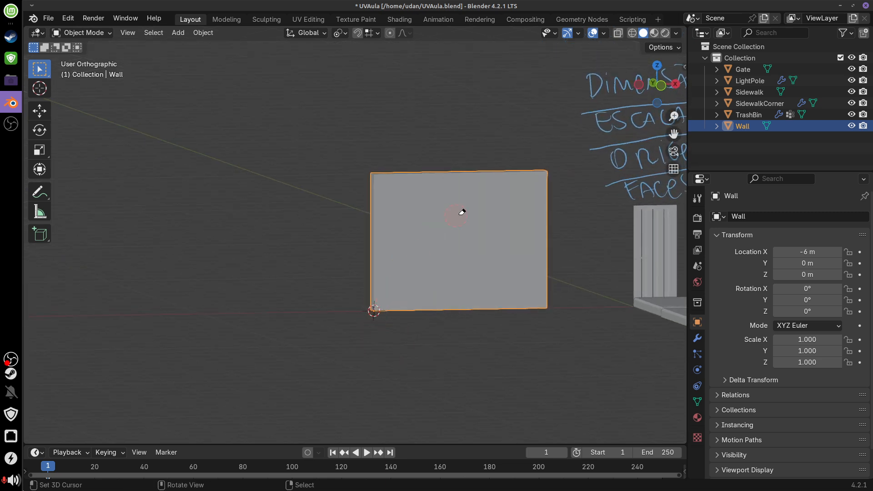
Select the gate and move it along X to -0.4 m, between the wall and the sidewalk
{"action": "mouse_move", "coordinate": [499, 329]}
{"action": "middle_mouse_down"}
{"action": "mouse_move", "coordinate": [633, 324]}
{"action": "mouse_move", "coordinate": [462, 301]}
{"action": "middle_mouse_up"}
{"action": "left_click", "coordinate": [483, 262]}
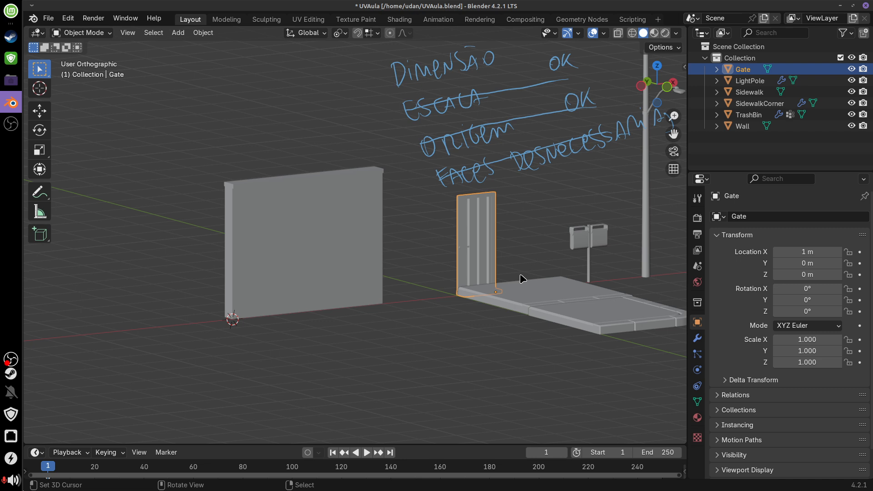
{"action": "key", "text": "KP_1"}
{"action": "key", "text": "g"}
{"action": "key", "text": "z"}
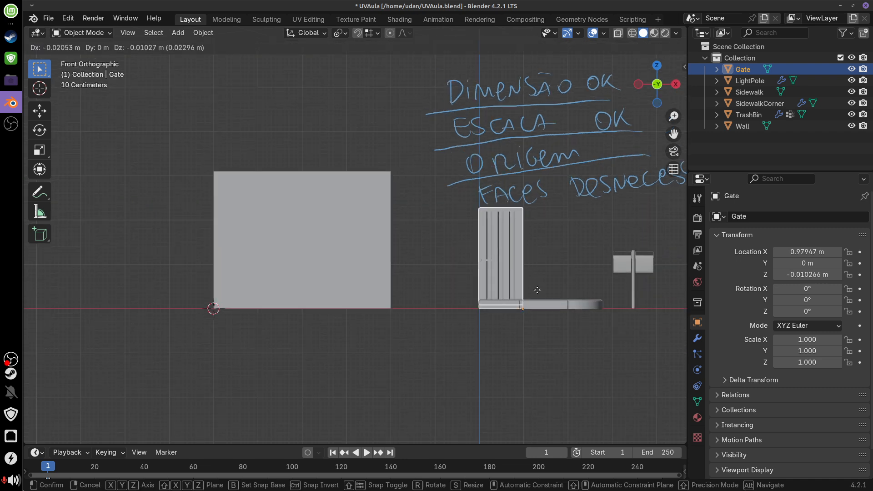
{"action": "key", "text": "x"}
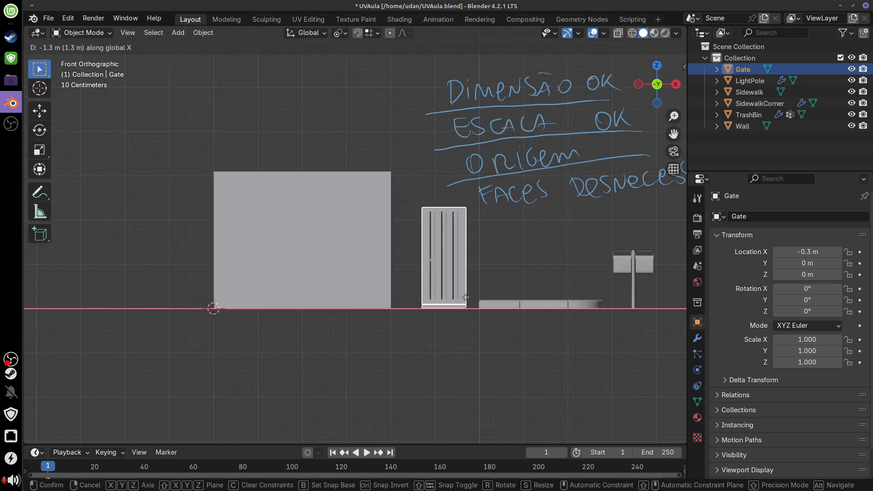
{"action": "left_click", "coordinate": [455, 309]}
In Edit Mode, snap the 3D cursor to the gate's bottom corner vertex on the side facing the wall
{"action": "mouse_move", "coordinate": [454, 310]}
{"action": "middle_mouse_down"}
{"action": "mouse_move", "coordinate": [473, 339]}
{"action": "mouse_move", "coordinate": [498, 335]}
{"action": "mouse_move", "coordinate": [487, 327]}
{"action": "mouse_move", "coordinate": [492, 319]}
{"action": "middle_mouse_up"}
{"action": "key", "text": "Tab"}
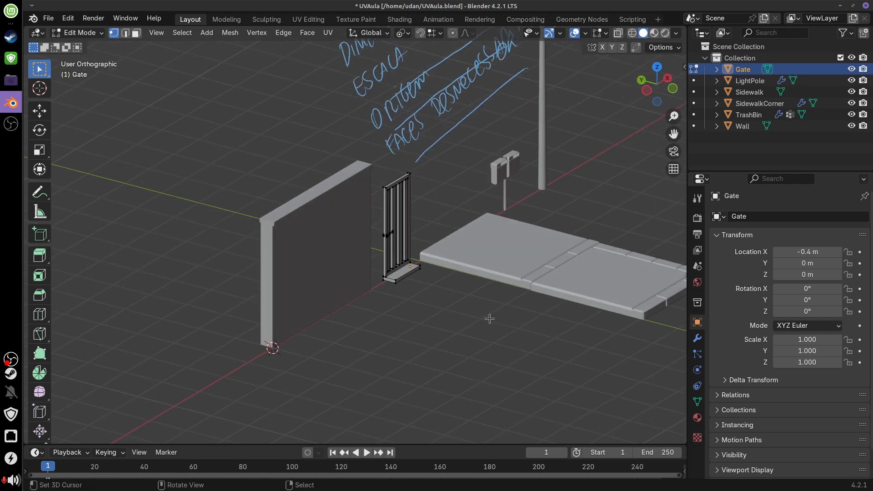
{"action": "scroll", "coordinate": [489, 319], "scroll_direction": "up", "scroll_amount": 5}
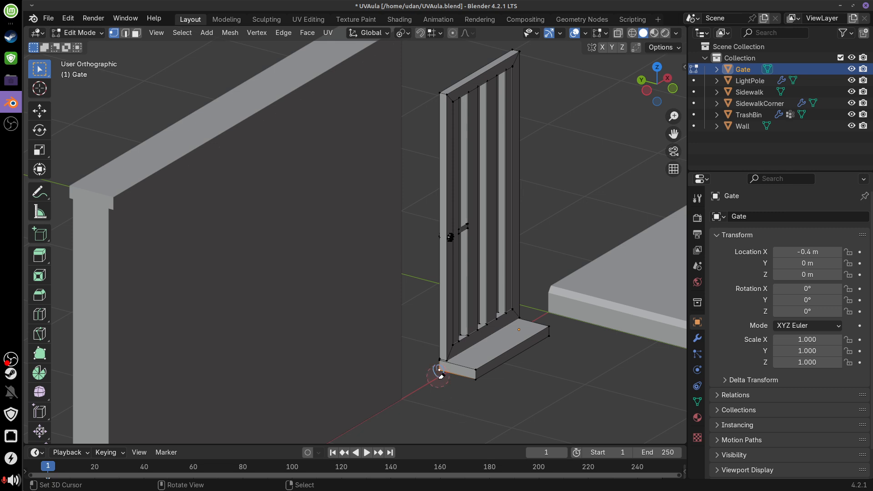
{"action": "left_click", "coordinate": [229, 33]}
{"action": "mouse_move", "coordinate": [267, 72]}
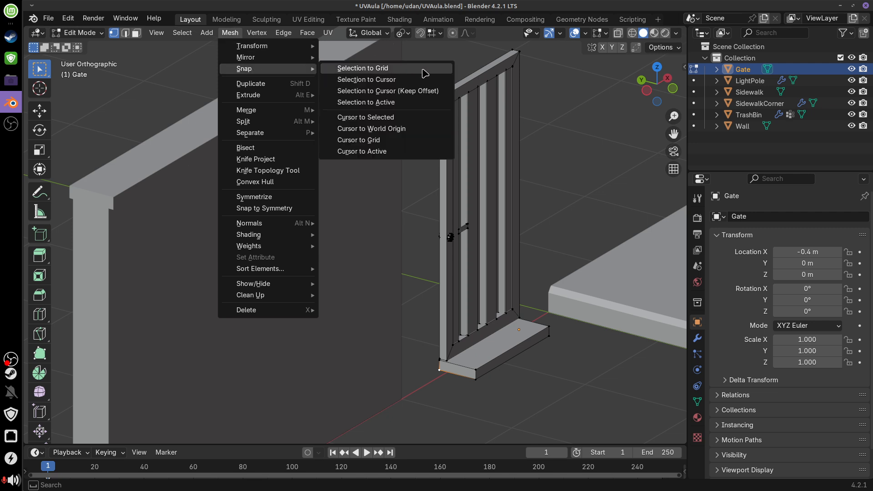
{"action": "left_click", "coordinate": [422, 118]}
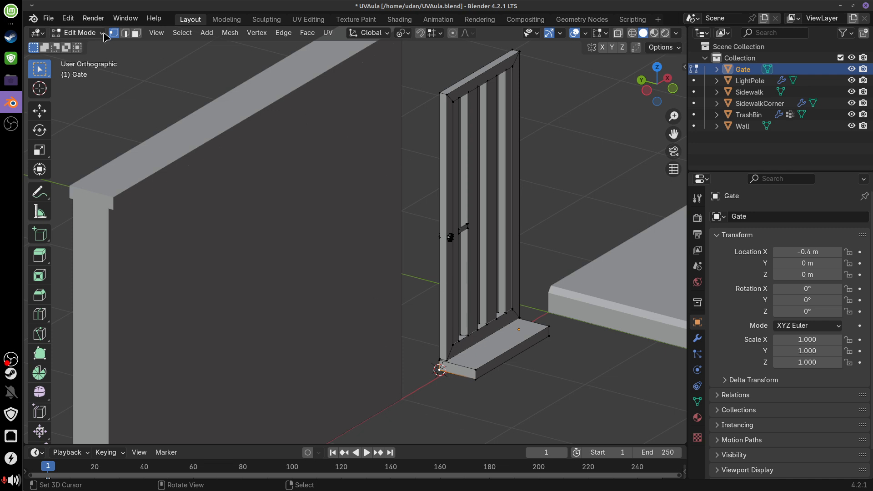
Return to Object Mode and set the gate's origin to the 3D cursor
{"action": "left_click", "coordinate": [79, 32]}
{"action": "left_click", "coordinate": [77, 45]}
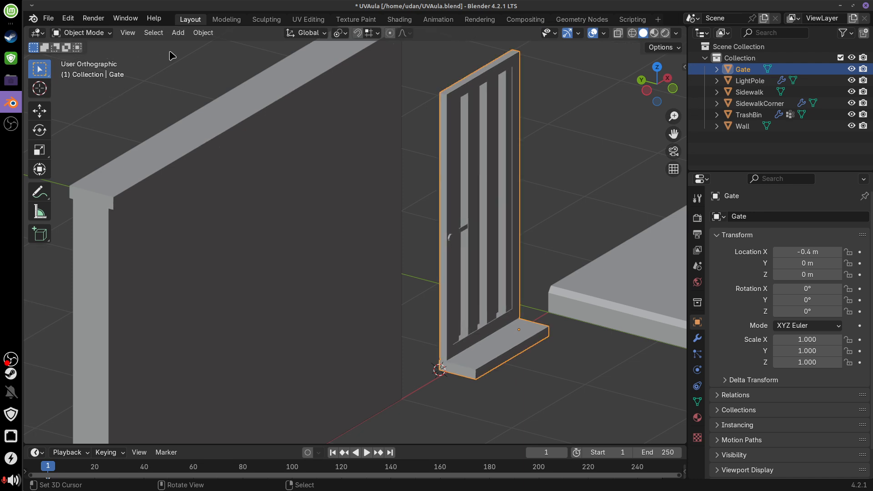
{"action": "left_click", "coordinate": [202, 33]}
{"action": "mouse_move", "coordinate": [248, 59]}
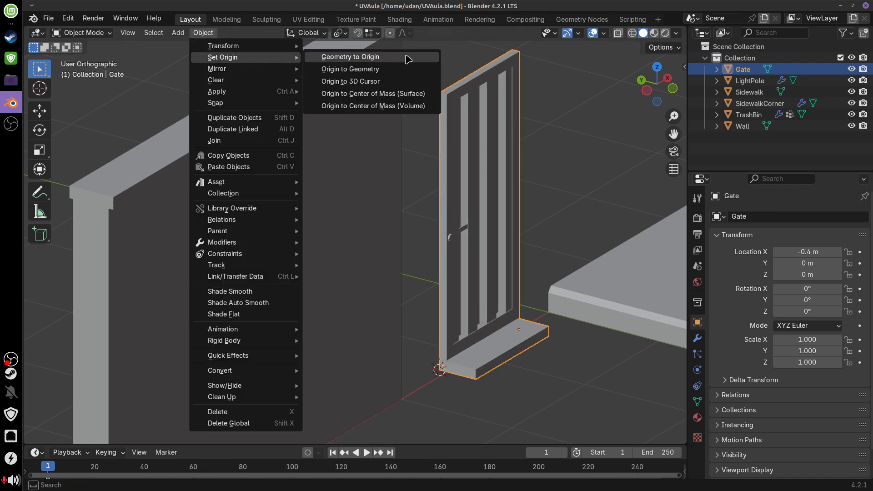
{"action": "left_click", "coordinate": [418, 84]}
Check the gate's base from the front, annotate "OK" beside "ORIGEM" in the checklist and underline the unnecessary faces item
{"action": "key", "text": "KP_1"}
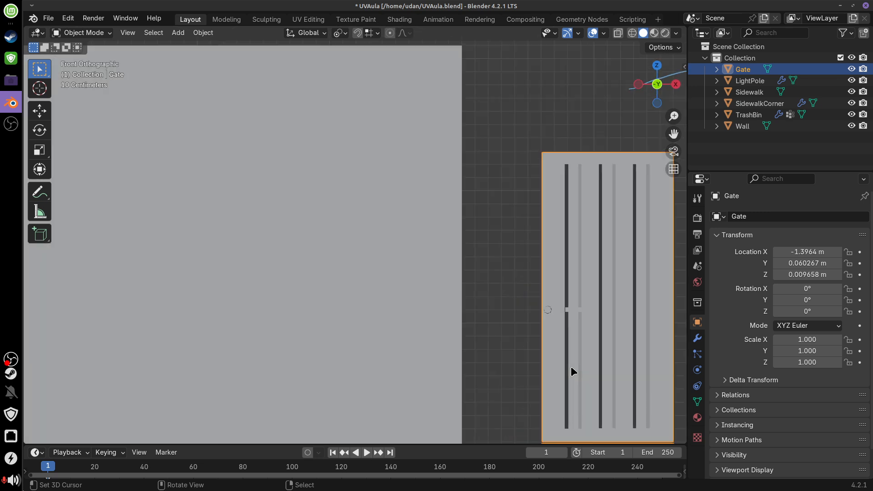
{"action": "middle_click_drag", "start_coordinate": [621, 342], "coordinate": [564, 233], "text": "shift"}
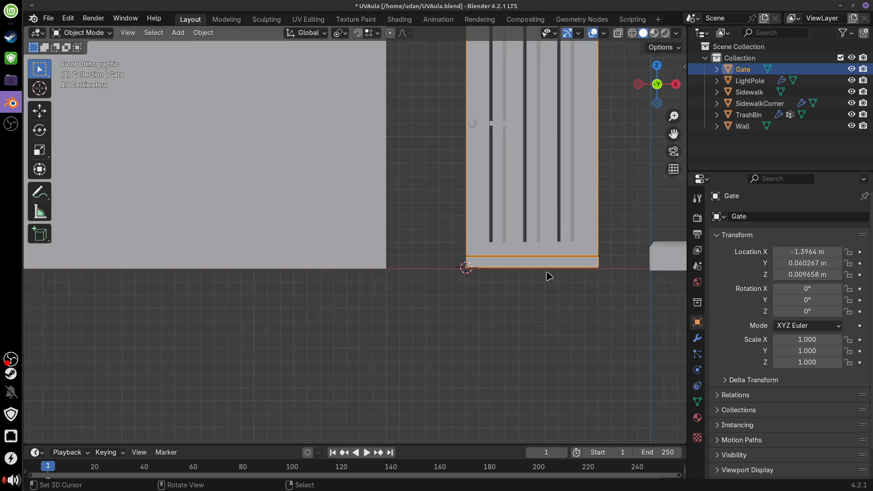
{"action": "scroll", "coordinate": [549, 276], "scroll_direction": "up", "scroll_amount": 1}
{"action": "scroll", "coordinate": [575, 306], "scroll_direction": "down", "scroll_amount": 2}
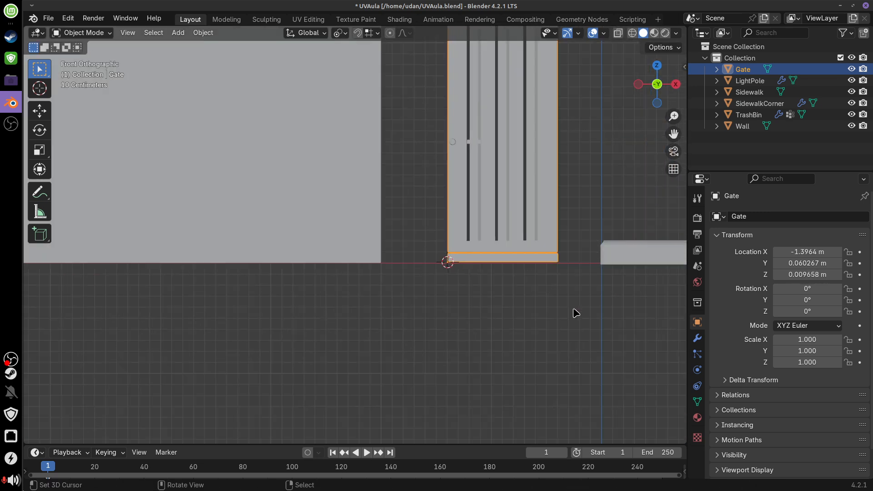
{"action": "scroll", "coordinate": [574, 313], "scroll_direction": "down", "scroll_amount": 6}
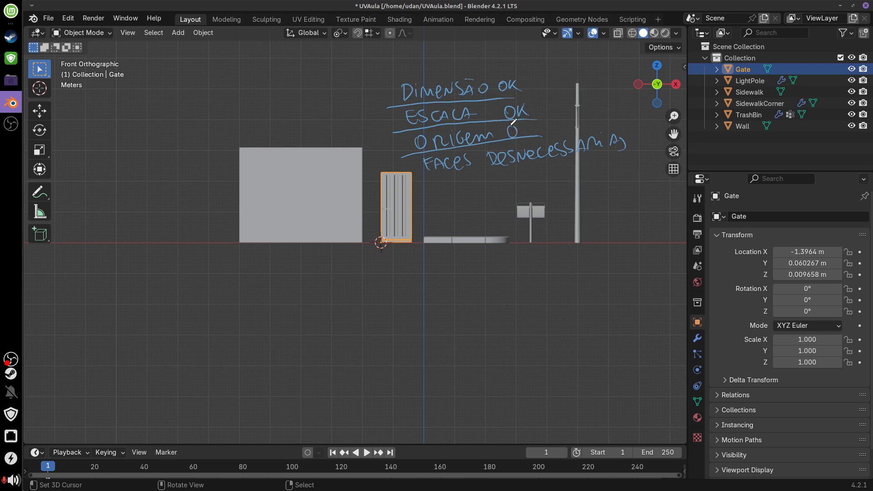
{"action": "left_click_drag", "start_coordinate": [523, 131], "coordinate": [530, 135]}
{"action": "middle_click_drag", "start_coordinate": [619, 253], "coordinate": [553, 268], "text": "shift"}
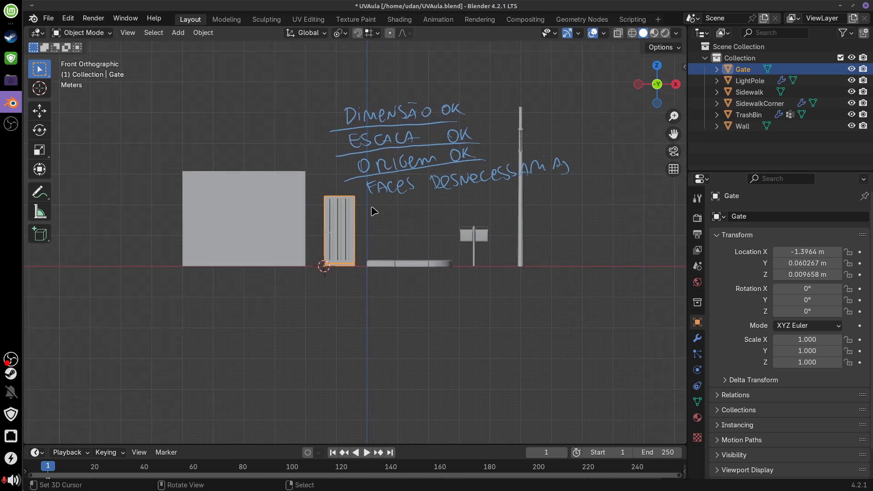
{"action": "left_click_drag", "start_coordinate": [372, 208], "coordinate": [579, 187]}
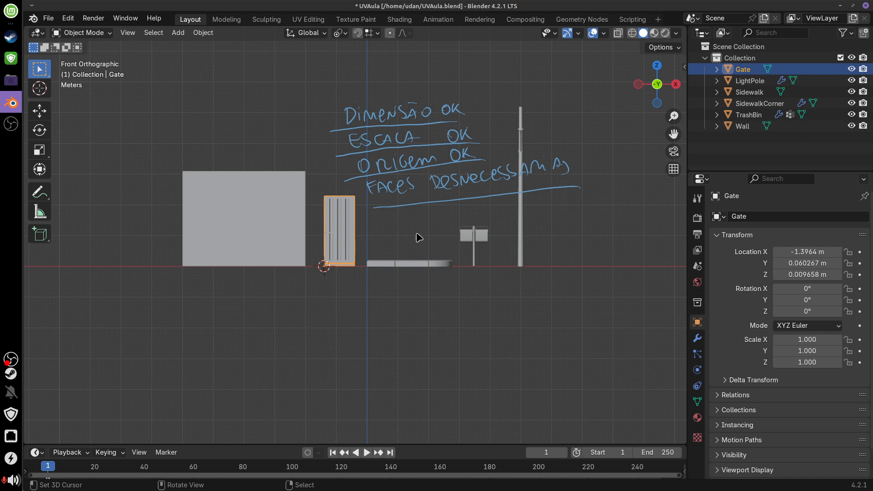
{"action": "middle_click_drag", "start_coordinate": [419, 266], "coordinate": [482, 237]}
{"action": "left_click", "coordinate": [483, 238]}
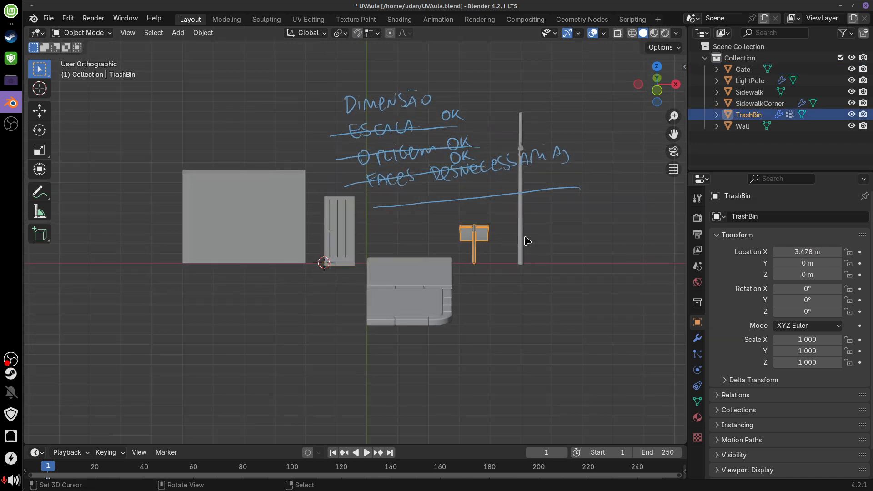
{"action": "left_click", "coordinate": [526, 240]}
{"action": "middle_click_drag", "start_coordinate": [548, 267], "coordinate": [499, 236]}
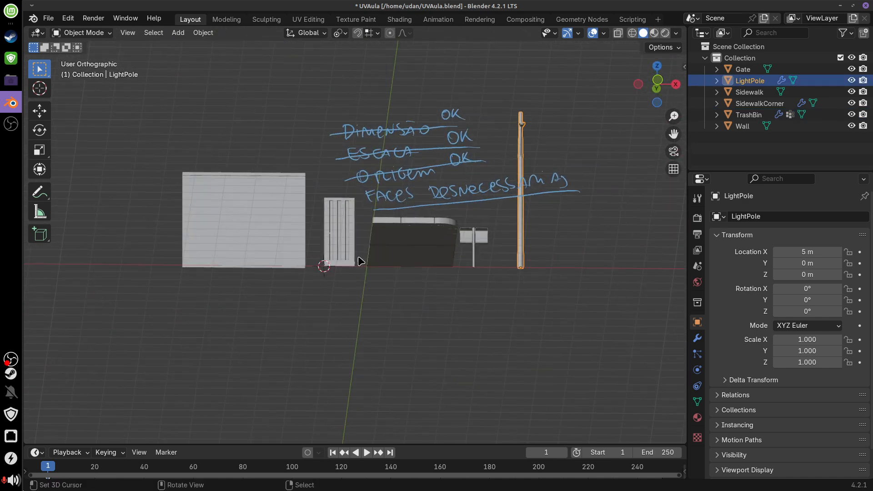
Isolate the wall in local view and enter Edit Mode, with its open underside facing the viewer
{"action": "left_click", "coordinate": [272, 257]}
{"action": "middle_click_drag", "start_coordinate": [274, 285], "coordinate": [445, 224]}
{"action": "key", "text": "KP_Divide"}
{"action": "key", "text": "Tab"}
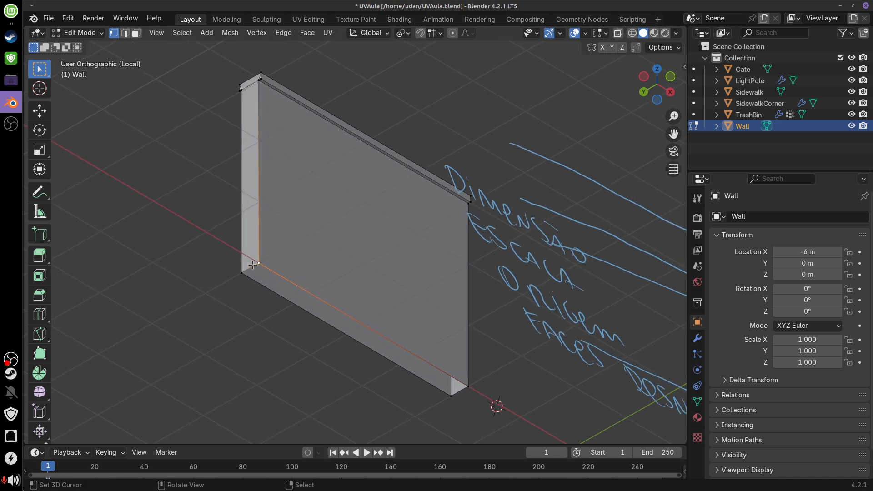
Fill the wall's open underside with a face between its four bottom corner vertices and undo the fill
{"action": "left_click", "coordinate": [285, 306], "text": "shift"}
{"action": "left_click", "coordinate": [452, 396], "text": "shift"}
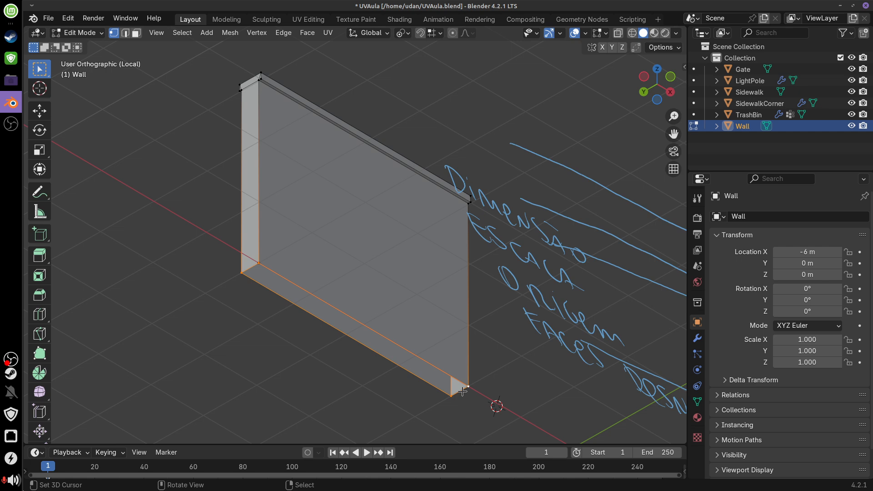
{"action": "key", "text": "f"}
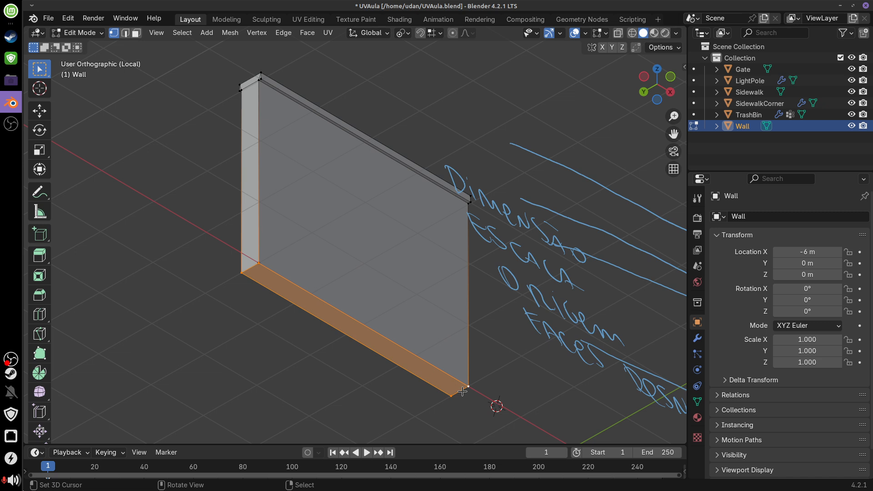
{"action": "key", "text": "ctrl+z"}
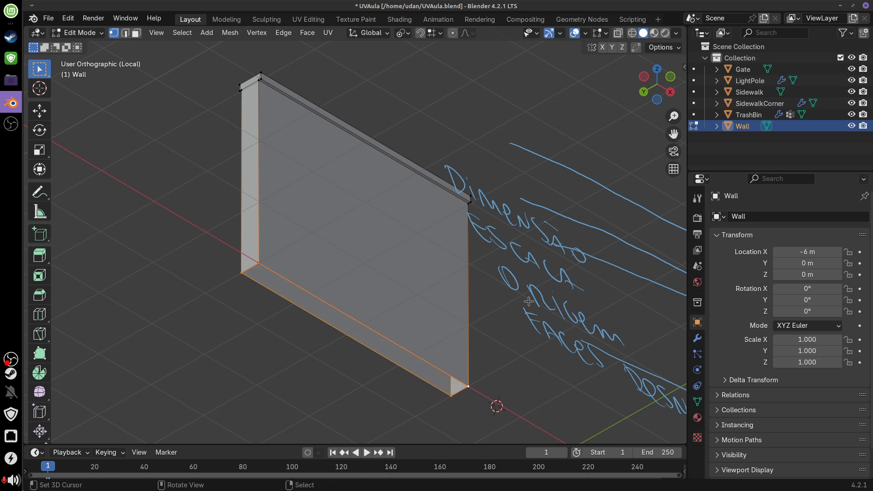
Check the wall's base from the front, return to Object Mode and bring back the full scene
{"action": "mouse_move", "coordinate": [528, 301]}
{"action": "middle_mouse_down"}
{"action": "mouse_move", "coordinate": [512, 326]}
{"action": "mouse_move", "coordinate": [606, 337]}
{"action": "mouse_move", "coordinate": [521, 335]}
{"action": "middle_mouse_up"}
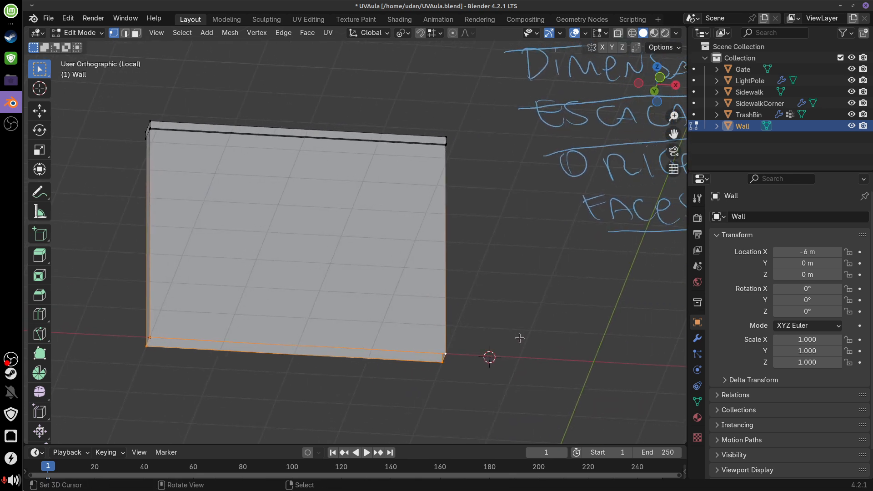
{"action": "key", "text": "KP_1"}
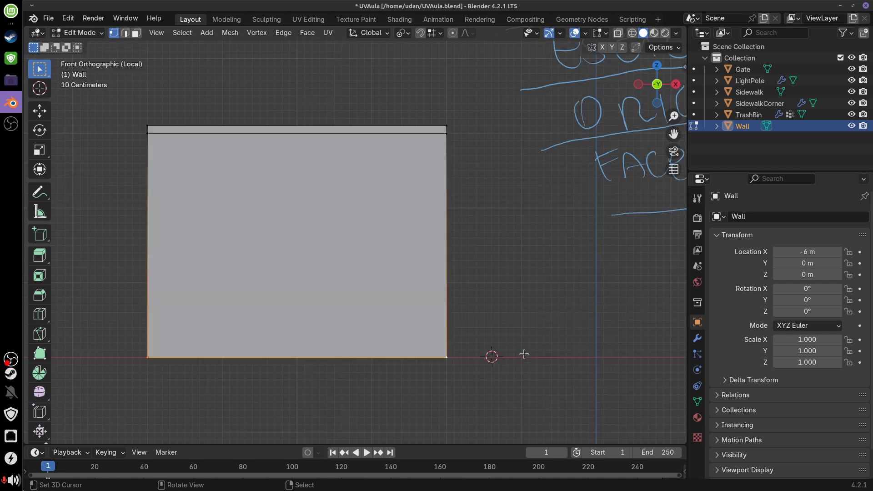
{"action": "scroll", "coordinate": [524, 354], "scroll_direction": "down", "scroll_amount": 5}
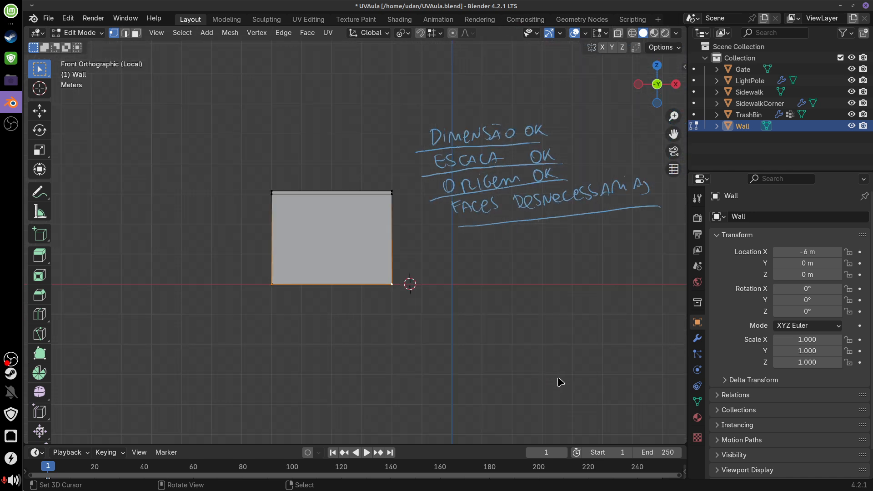
{"action": "key", "text": "Tab"}
{"action": "middle_click_drag", "start_coordinate": [634, 353], "coordinate": [409, 355], "text": "shift"}
{"action": "middle_click_drag", "start_coordinate": [614, 332], "coordinate": [597, 319], "text": "shift"}
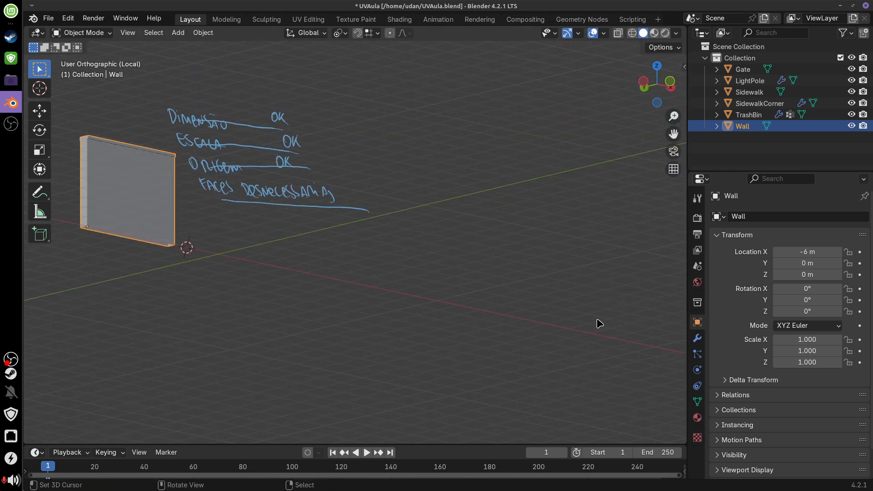
{"action": "key", "text": "KP_Divide"}
Isolate the straight sidewalk piece in local view, turn it to show its underside and enter Edit Mode
{"action": "left_click", "coordinate": [477, 342]}
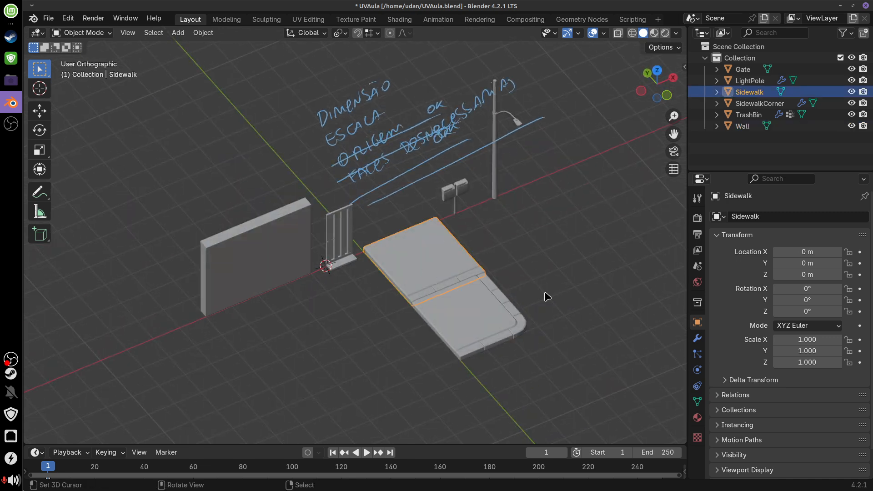
{"action": "key", "text": "KP_Divide"}
{"action": "mouse_move", "coordinate": [538, 325]}
{"action": "middle_mouse_down"}
{"action": "mouse_move", "coordinate": [533, 244]}
{"action": "mouse_move", "coordinate": [427, 168]}
{"action": "mouse_move", "coordinate": [411, 201]}
{"action": "mouse_move", "coordinate": [364, 240]}
{"action": "mouse_move", "coordinate": [491, 293]}
{"action": "mouse_move", "coordinate": [603, 268]}
{"action": "mouse_move", "coordinate": [590, 270]}
{"action": "mouse_move", "coordinate": [526, 222]}
{"action": "mouse_move", "coordinate": [342, 226]}
{"action": "mouse_move", "coordinate": [530, 214]}
{"action": "mouse_move", "coordinate": [490, 204]}
{"action": "middle_mouse_up"}
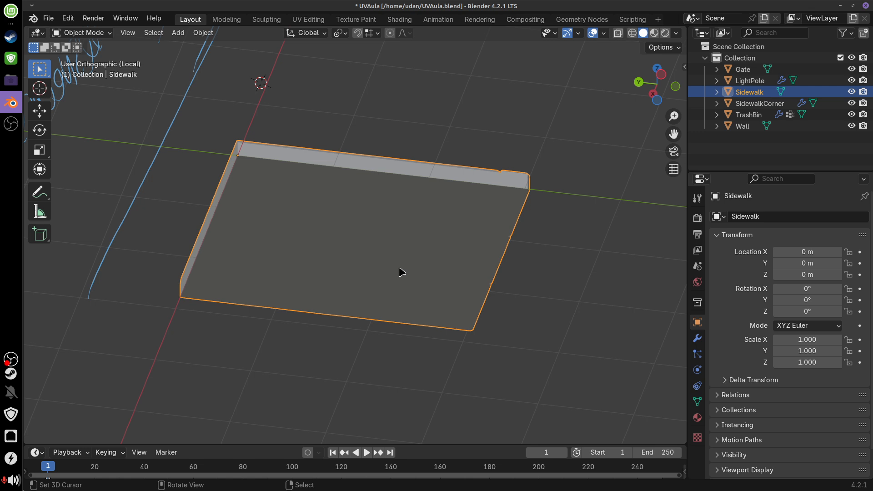
{"action": "middle_click_drag", "start_coordinate": [401, 271], "coordinate": [506, 212]}
{"action": "key", "text": "Tab"}
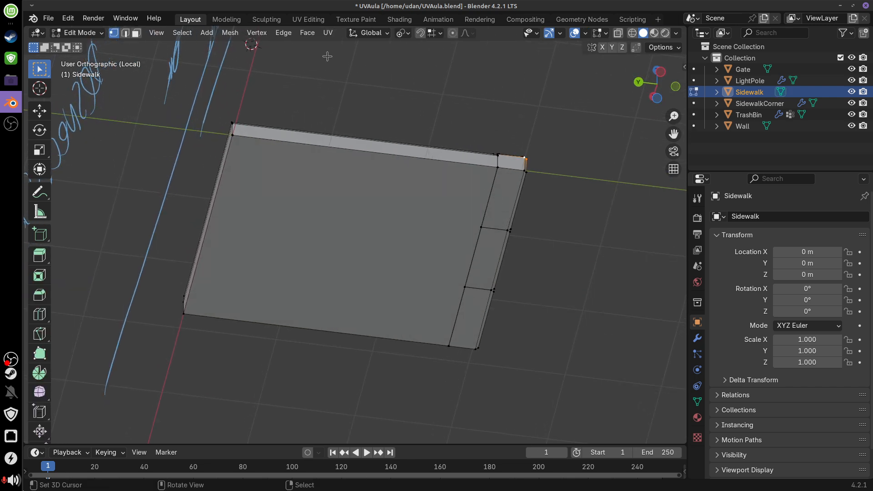
Using face selection, select the slab's large bottom face and the three curb blocks' bottom faces and delete them
{"action": "left_click", "coordinate": [137, 34]}
{"action": "left_click", "coordinate": [346, 243]}
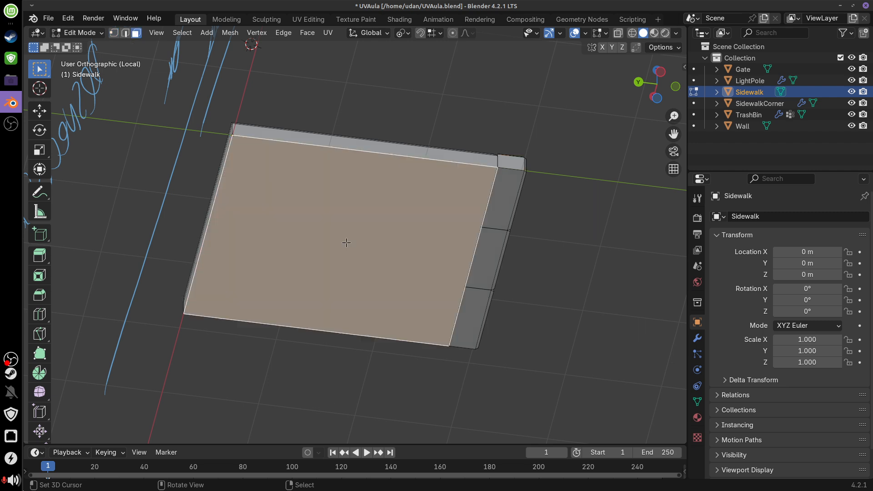
{"action": "left_click", "coordinate": [503, 198], "text": "shift"}
{"action": "left_click", "coordinate": [488, 256], "text": "shift"}
{"action": "left_click", "coordinate": [470, 318], "text": "shift"}
{"action": "middle_click_drag", "start_coordinate": [547, 246], "coordinate": [509, 263]}
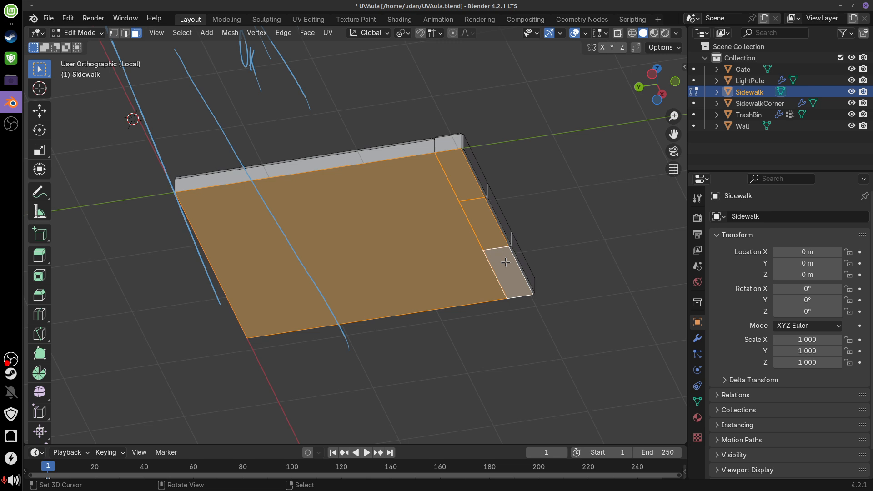
{"action": "key", "text": "x"}
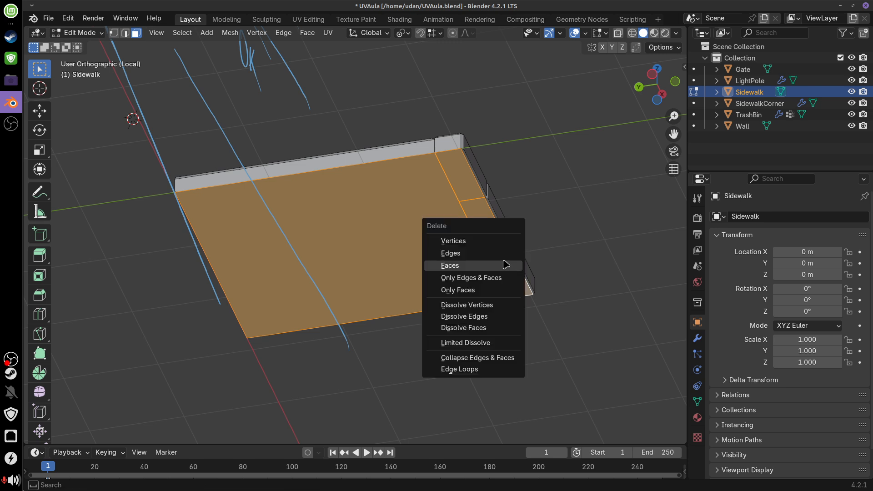
{"action": "left_click", "coordinate": [494, 267]}
Delete the first pair of hidden dividing faces between the curb blocks, keeping the visible outer end face
{"action": "middle_click_drag", "start_coordinate": [477, 227], "coordinate": [540, 257]}
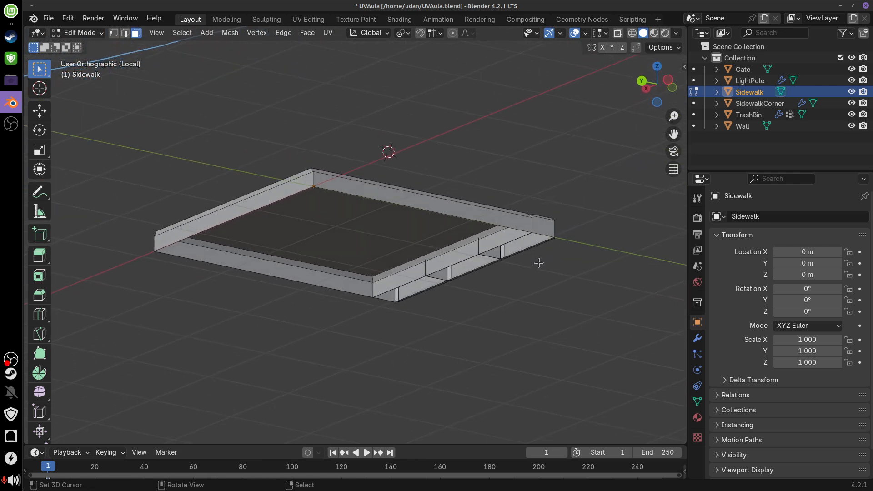
{"action": "scroll", "coordinate": [538, 267], "scroll_direction": "up", "scroll_amount": 3}
{"action": "middle_click_drag", "start_coordinate": [621, 287], "coordinate": [591, 271]}
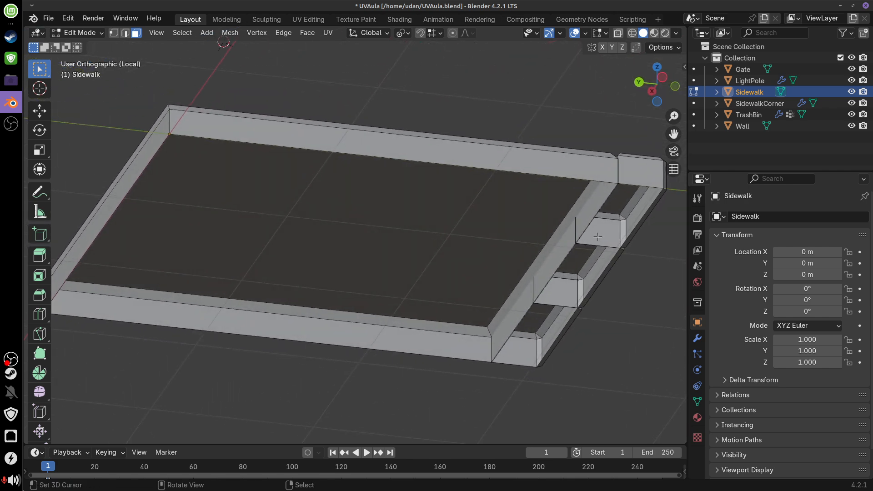
{"action": "left_click", "coordinate": [597, 236]}
{"action": "left_click", "coordinate": [562, 293], "text": "shift"}
{"action": "left_click", "coordinate": [525, 348], "text": "shift"}
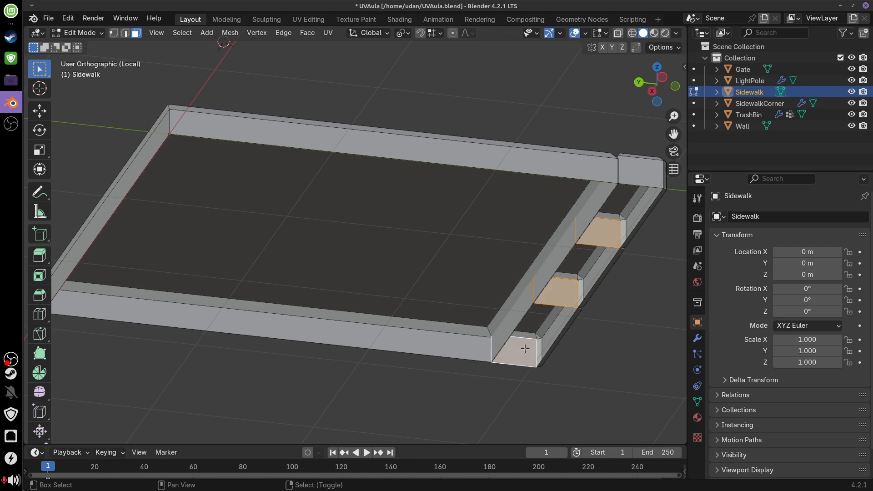
{"action": "middle_click_drag", "start_coordinate": [524, 349], "coordinate": [491, 287]}
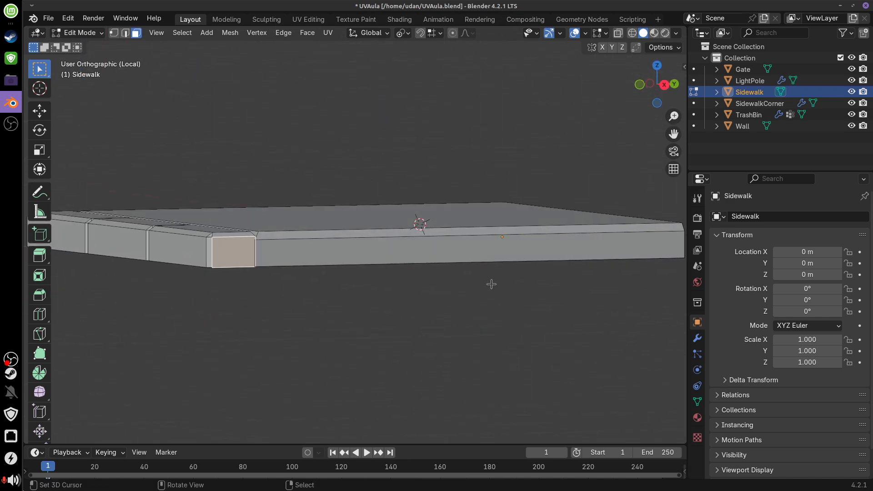
{"action": "middle_click_drag", "start_coordinate": [265, 415], "coordinate": [572, 318]}
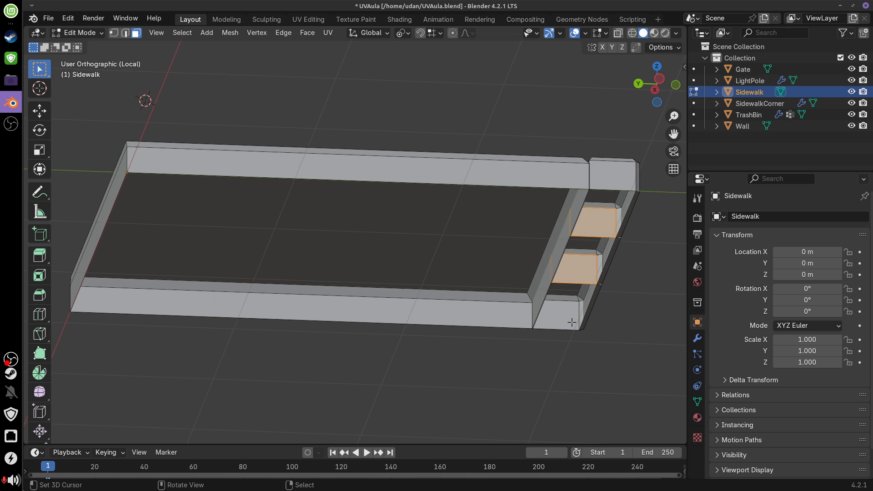
{"action": "key", "text": "x"}
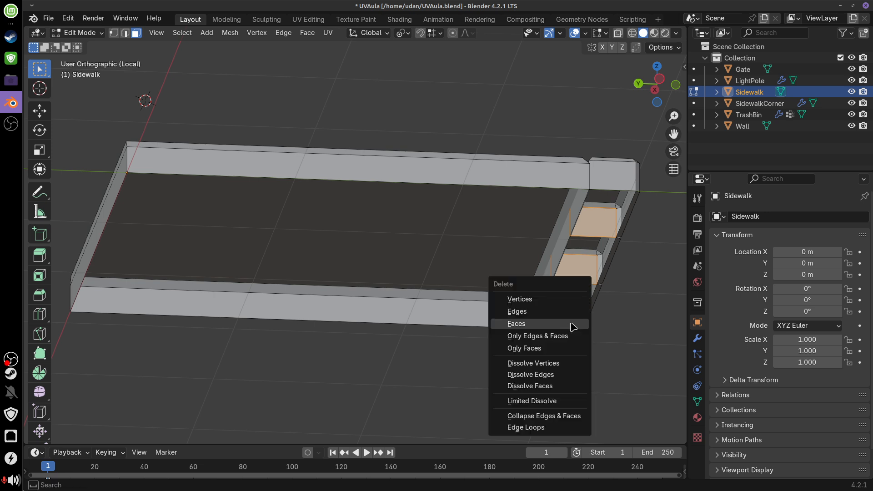
{"action": "left_click", "coordinate": [571, 324]}
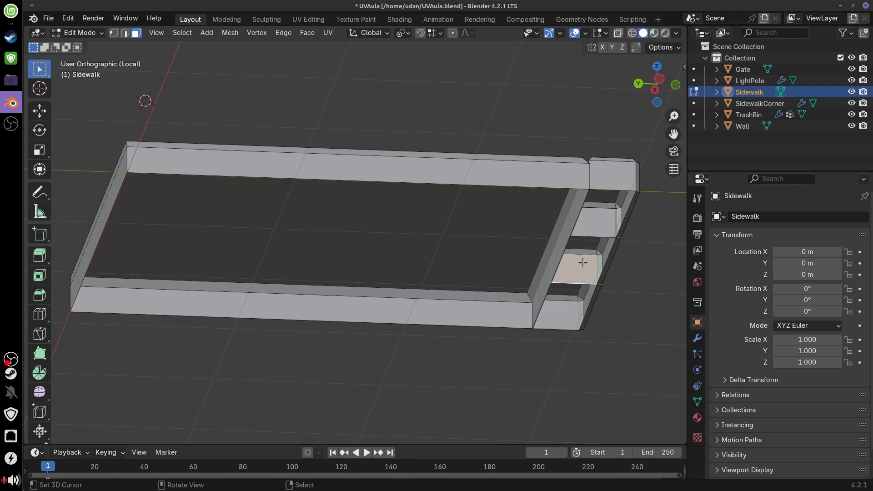
Select the second pair of hidden dividing faces between the curb blocks and delete them
{"action": "right_click", "coordinate": [602, 228], "text": "shift"}
{"action": "mouse_move", "coordinate": [622, 255]}
{"action": "middle_mouse_down"}
{"action": "mouse_move", "coordinate": [555, 230]}
{"action": "mouse_move", "coordinate": [581, 222]}
{"action": "mouse_move", "coordinate": [610, 252]}
{"action": "middle_mouse_up"}
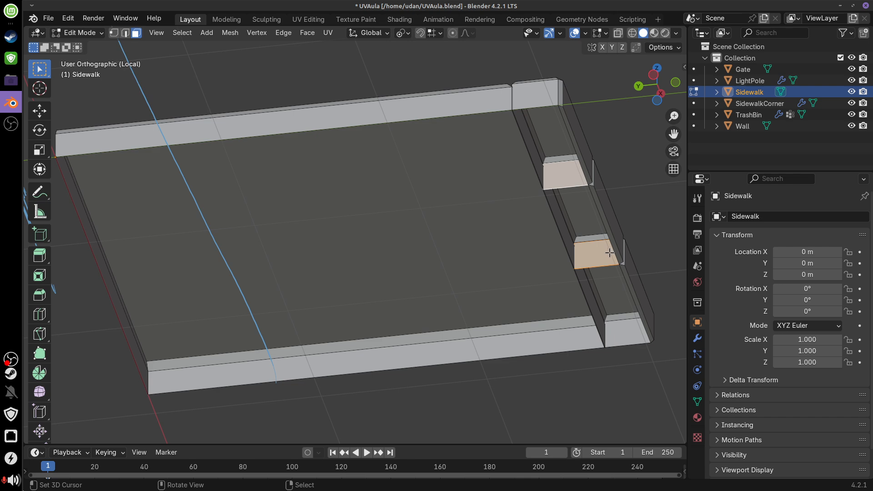
{"action": "key", "text": "x"}
{"action": "left_click", "coordinate": [604, 253]}
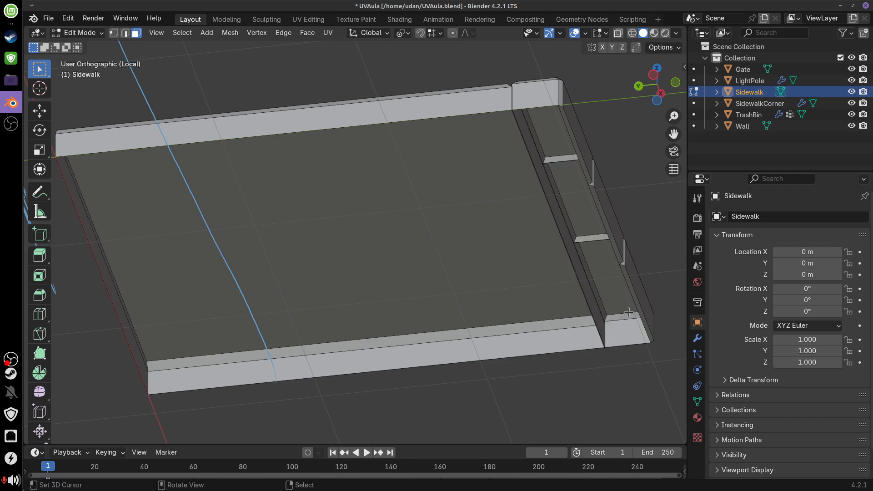
Select the three curb block side faces hidden against the sidewalk slab and delete them
{"action": "mouse_move", "coordinate": [603, 253]}
{"action": "middle_mouse_down"}
{"action": "mouse_move", "coordinate": [565, 322]}
{"action": "mouse_move", "coordinate": [573, 369]}
{"action": "mouse_move", "coordinate": [569, 358]}
{"action": "mouse_move", "coordinate": [621, 258]}
{"action": "mouse_move", "coordinate": [578, 251]}
{"action": "mouse_move", "coordinate": [555, 308]}
{"action": "mouse_move", "coordinate": [614, 335]}
{"action": "mouse_move", "coordinate": [636, 335]}
{"action": "mouse_move", "coordinate": [627, 291]}
{"action": "mouse_move", "coordinate": [567, 318]}
{"action": "mouse_move", "coordinate": [563, 345]}
{"action": "mouse_move", "coordinate": [578, 364]}
{"action": "mouse_move", "coordinate": [568, 314]}
{"action": "middle_mouse_up"}
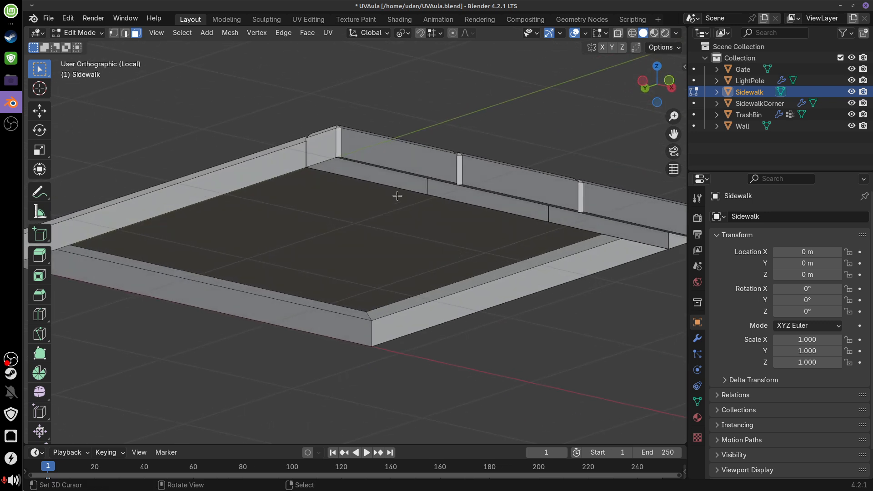
{"action": "left_click", "coordinate": [408, 194], "text": "alt+shift"}
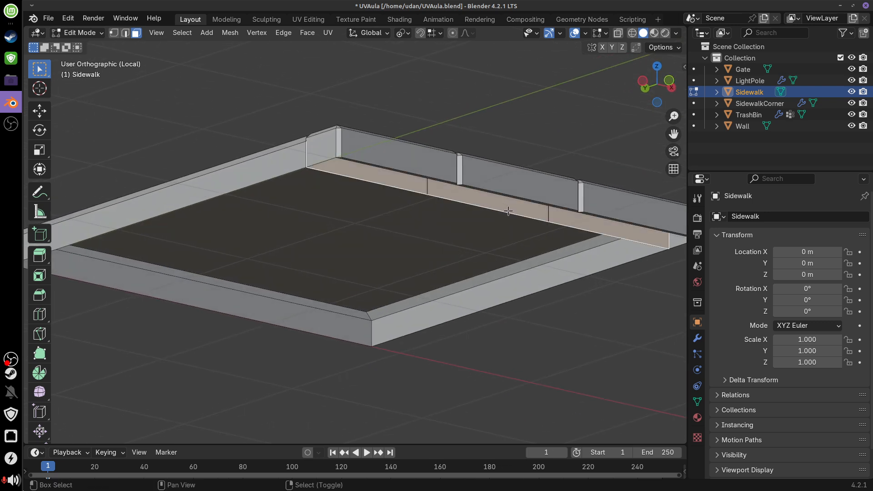
{"action": "middle_click_drag", "start_coordinate": [507, 211], "coordinate": [543, 167]}
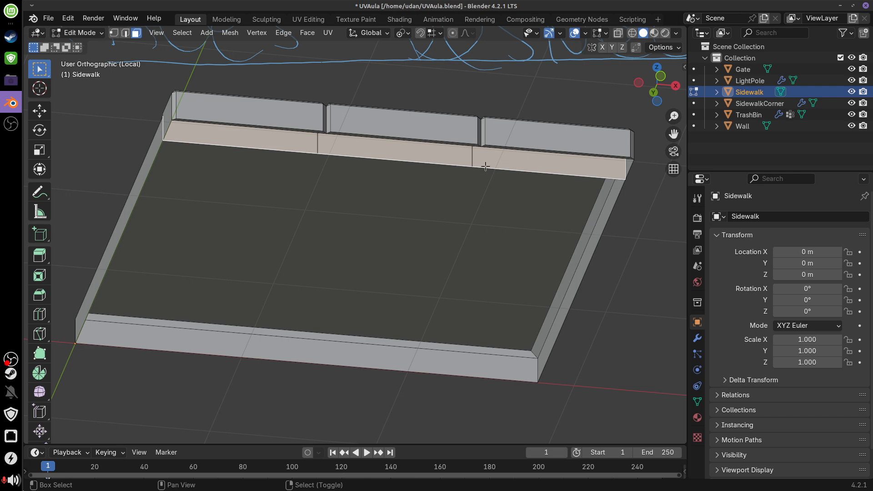
{"action": "middle_click_drag", "start_coordinate": [458, 158], "coordinate": [515, 271]}
{"action": "right_click", "coordinate": [407, 296], "text": "shift"}
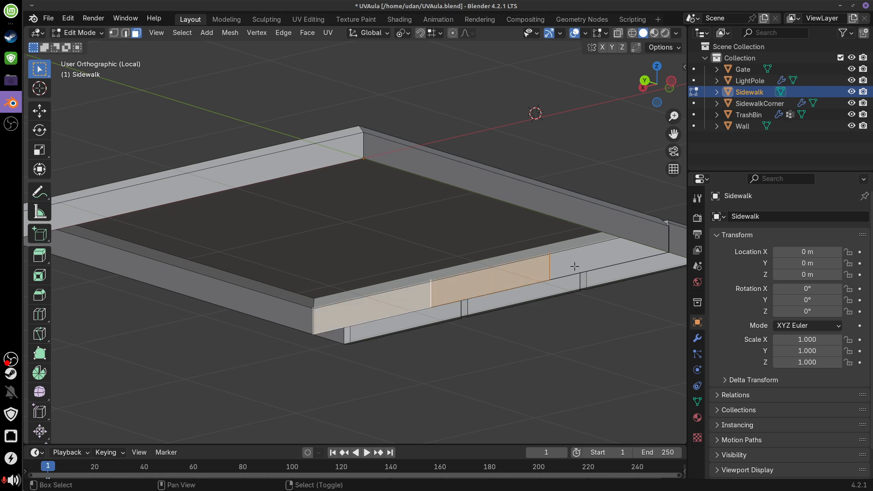
{"action": "right_click", "coordinate": [588, 265], "text": "shift"}
{"action": "middle_click_drag", "start_coordinate": [594, 269], "coordinate": [572, 348]}
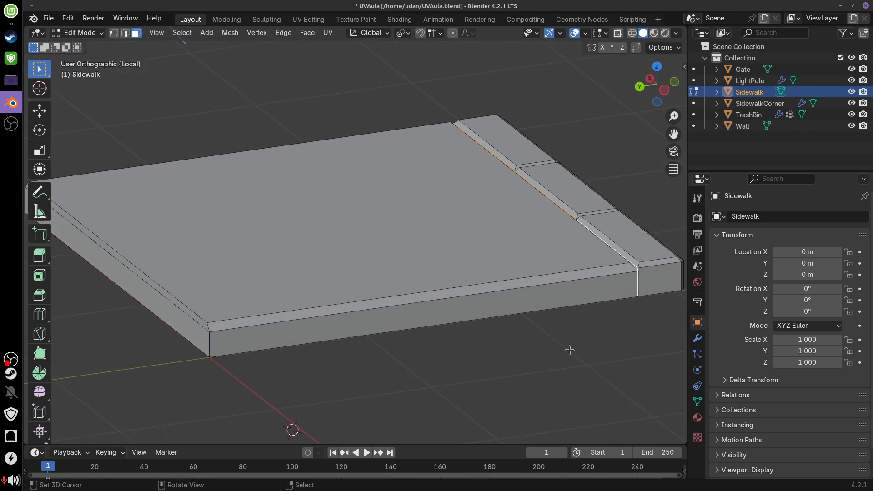
{"action": "key", "text": "x"}
{"action": "left_click", "coordinate": [567, 354]}
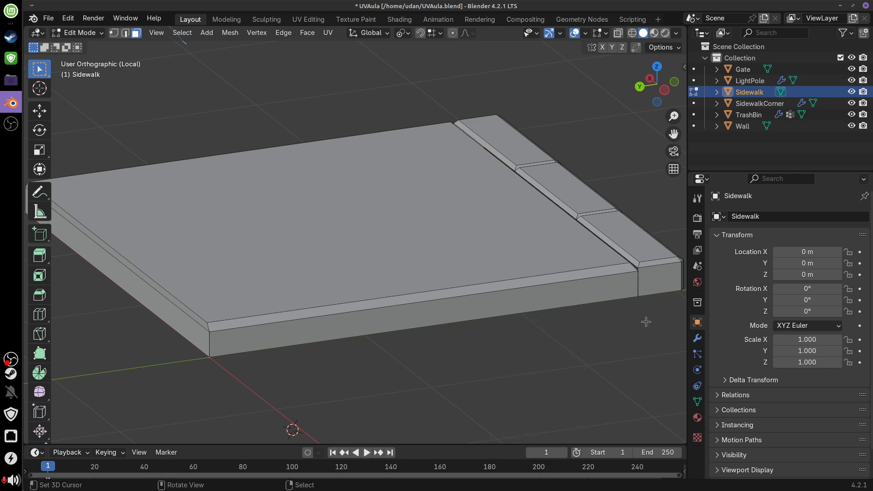
Delete the slab's long side face that is hidden against the curb blocks
{"action": "middle_click_drag", "start_coordinate": [645, 321], "coordinate": [574, 249]}
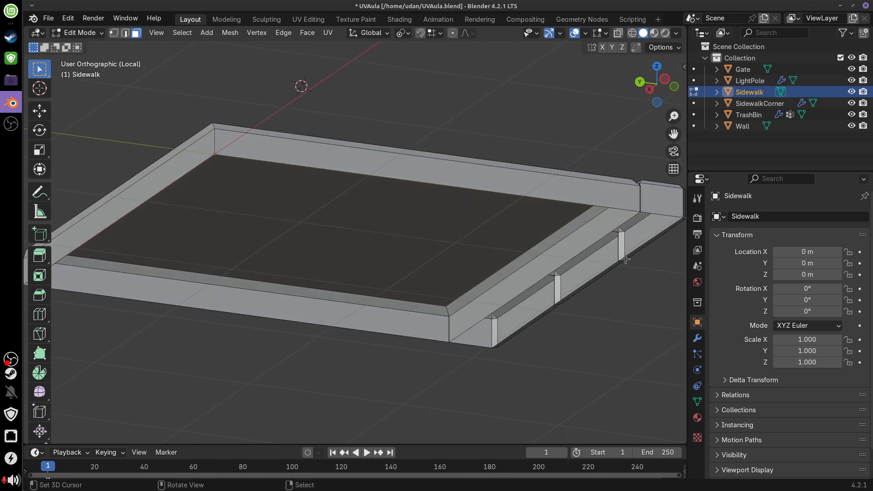
{"action": "left_click", "coordinate": [574, 248]}
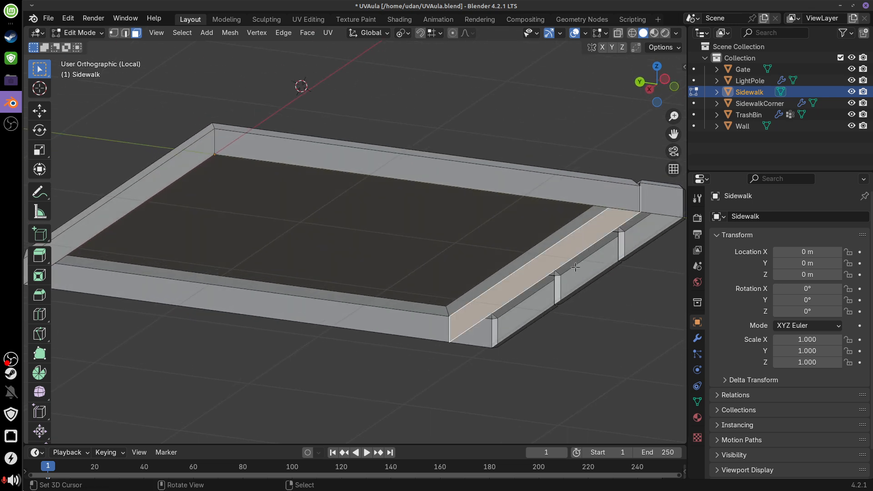
{"action": "key", "text": "x"}
{"action": "left_click", "coordinate": [574, 269]}
Review the cleaned sidewalk from several sides and return to Object Mode
{"action": "middle_click_drag", "start_coordinate": [649, 270], "coordinate": [655, 303]}
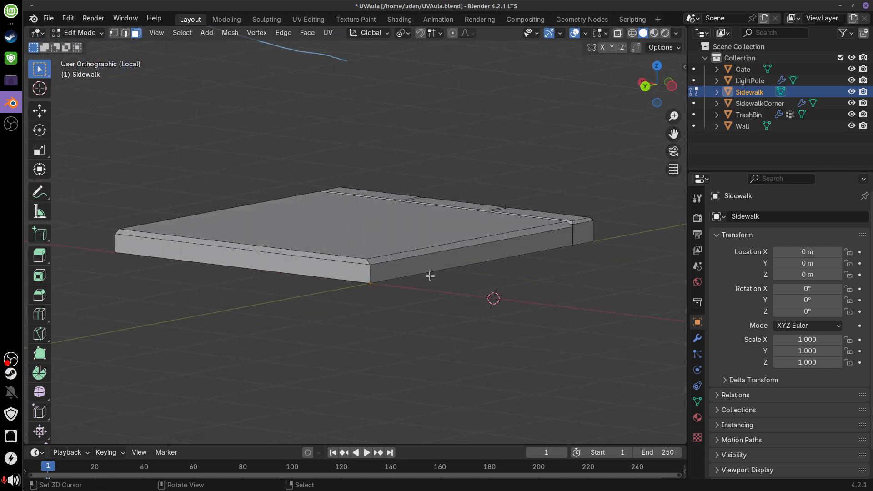
{"action": "middle_click_drag", "start_coordinate": [430, 276], "coordinate": [536, 289]}
{"action": "middle_click_drag", "start_coordinate": [576, 267], "coordinate": [541, 296]}
{"action": "key", "text": "Tab"}
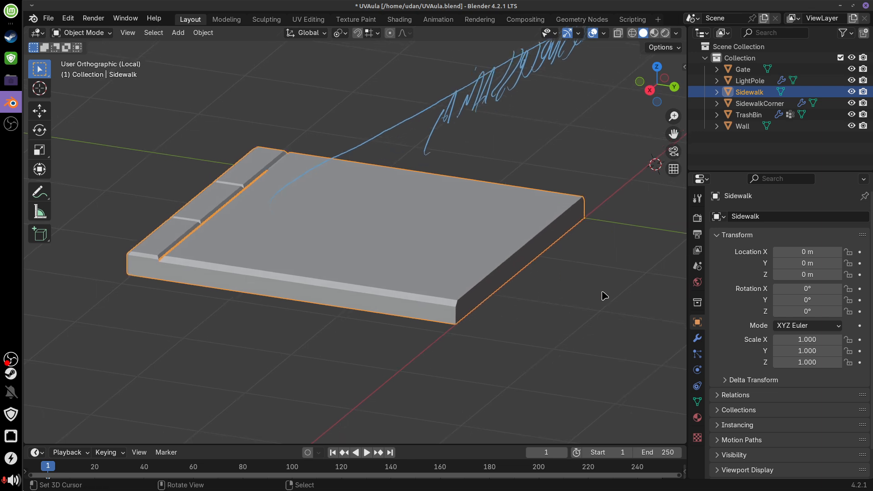
{"action": "middle_click_drag", "start_coordinate": [526, 282], "coordinate": [554, 312]}
{"action": "key", "text": "Tab"}
{"action": "key", "text": "Tab"}
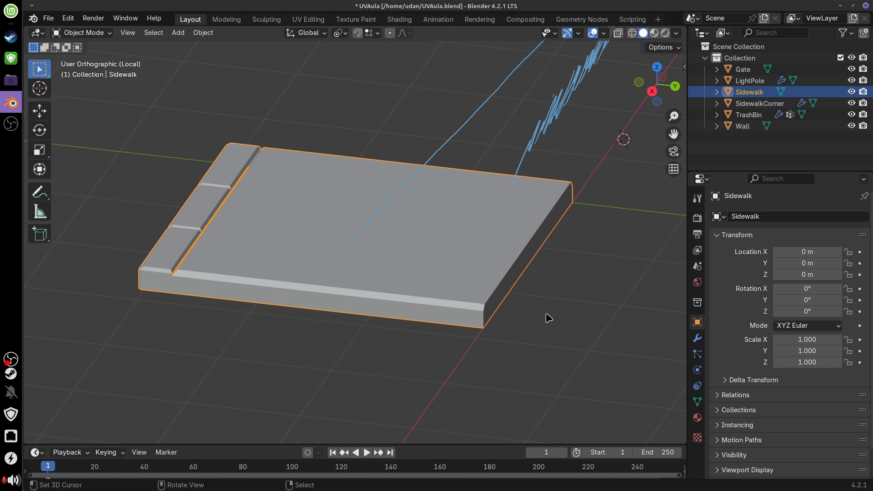
Duplicate the sidewalk in place and rotate the copy by -180° about the global Z axis
{"action": "scroll", "coordinate": [549, 318], "scroll_direction": "down", "scroll_amount": 3}
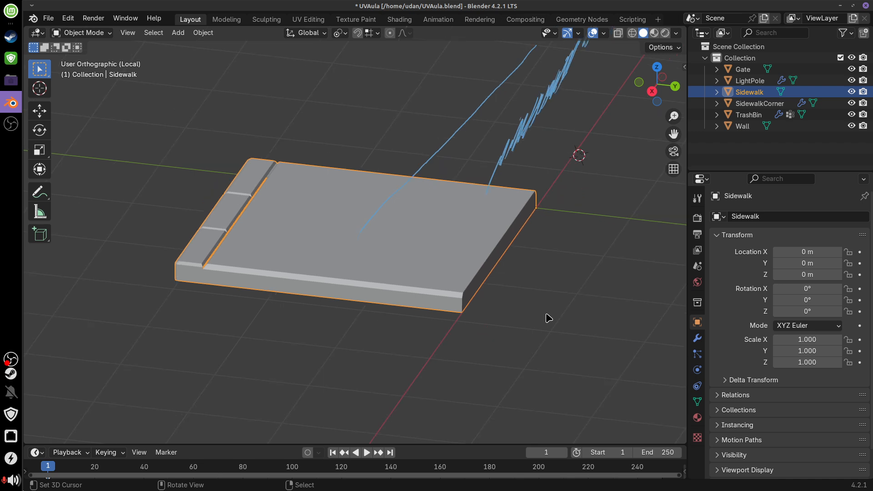
{"action": "key", "text": "shift+d"}
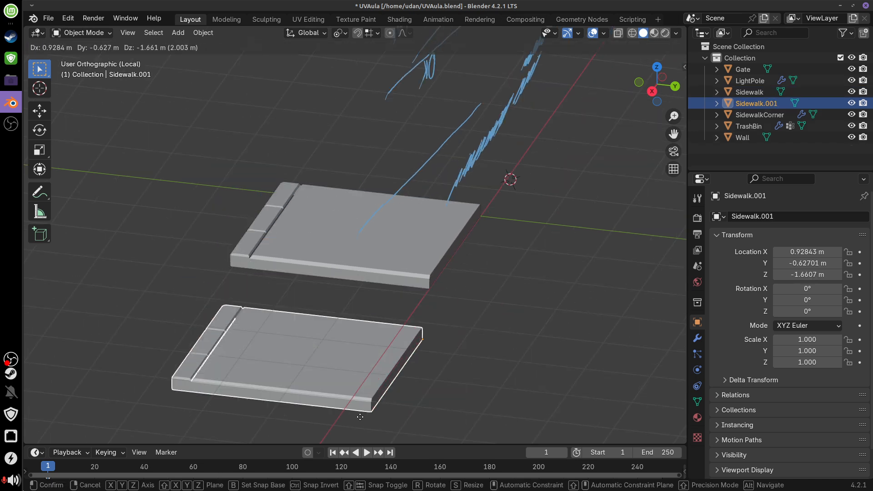
{"action": "key", "text": "Escape"}
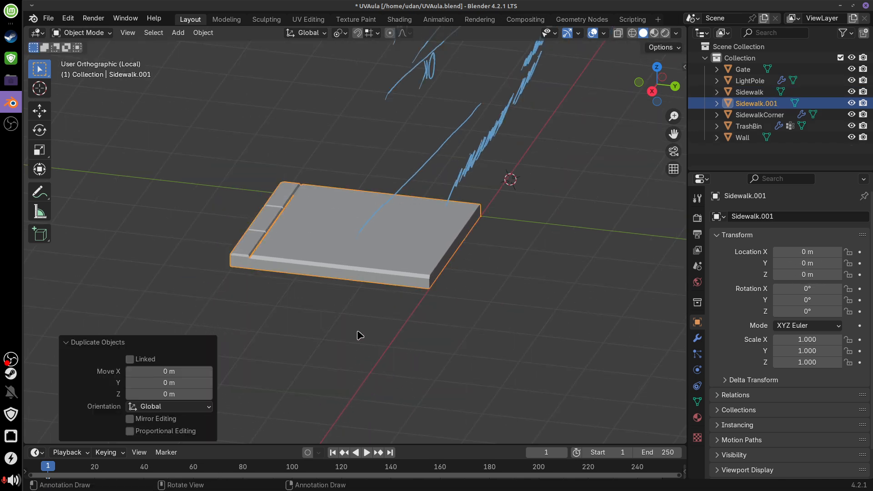
{"action": "key", "text": "r"}
{"action": "key", "text": "z"}
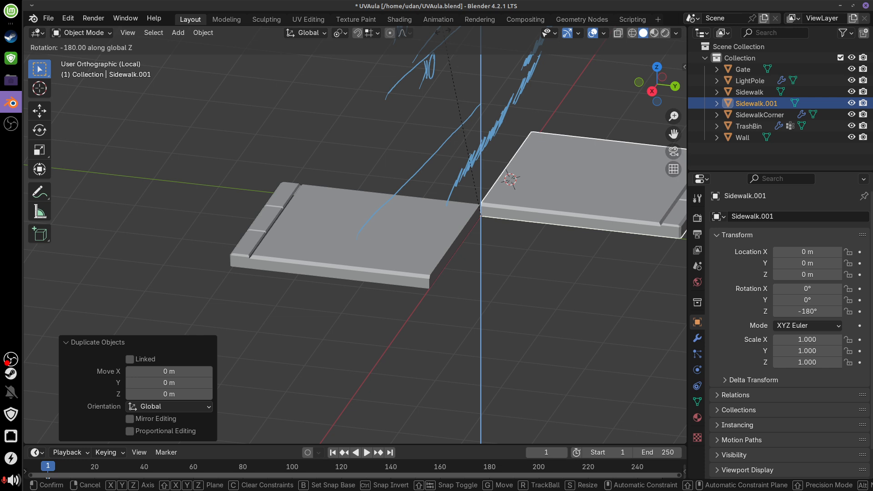
{"action": "left_click", "coordinate": [472, 57]}
Move the rotated sidewalk copy horizontally by about 2.86 m in X and 0.96 m in Y, inspect it, and delete it
{"action": "key", "text": "g"}
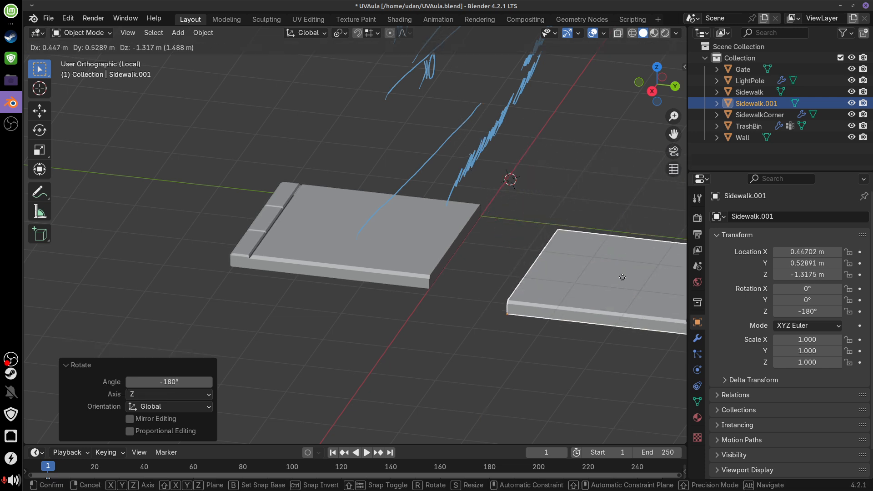
{"action": "key", "text": "shift+z"}
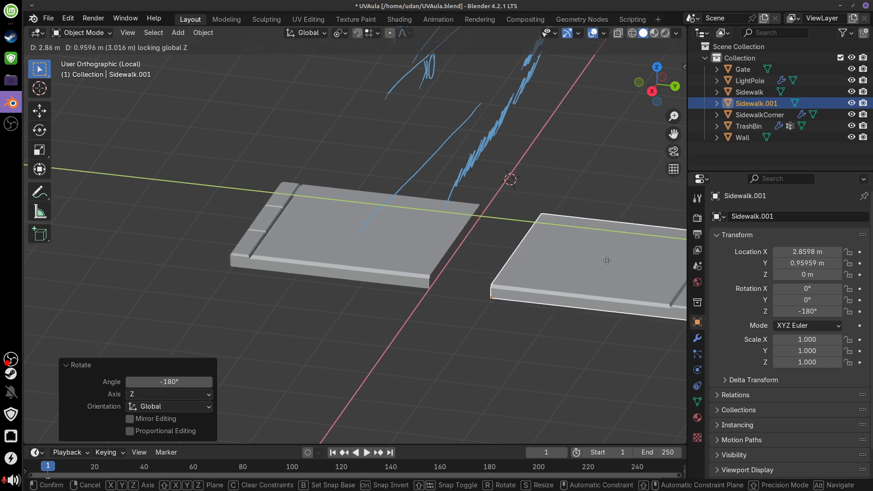
{"action": "left_click", "coordinate": [606, 261]}
{"action": "mouse_move", "coordinate": [606, 261]}
{"action": "middle_mouse_down"}
{"action": "mouse_move", "coordinate": [598, 308]}
{"action": "mouse_move", "coordinate": [590, 290]}
{"action": "mouse_move", "coordinate": [577, 288]}
{"action": "mouse_move", "coordinate": [603, 286]}
{"action": "mouse_move", "coordinate": [594, 287]}
{"action": "mouse_move", "coordinate": [662, 308]}
{"action": "mouse_move", "coordinate": [563, 298]}
{"action": "mouse_move", "coordinate": [659, 296]}
{"action": "mouse_move", "coordinate": [593, 203]}
{"action": "mouse_move", "coordinate": [530, 250]}
{"action": "mouse_move", "coordinate": [632, 236]}
{"action": "mouse_move", "coordinate": [622, 243]}
{"action": "middle_mouse_up"}
{"action": "left_click", "coordinate": [585, 198]}
{"action": "key", "text": "Delete"}
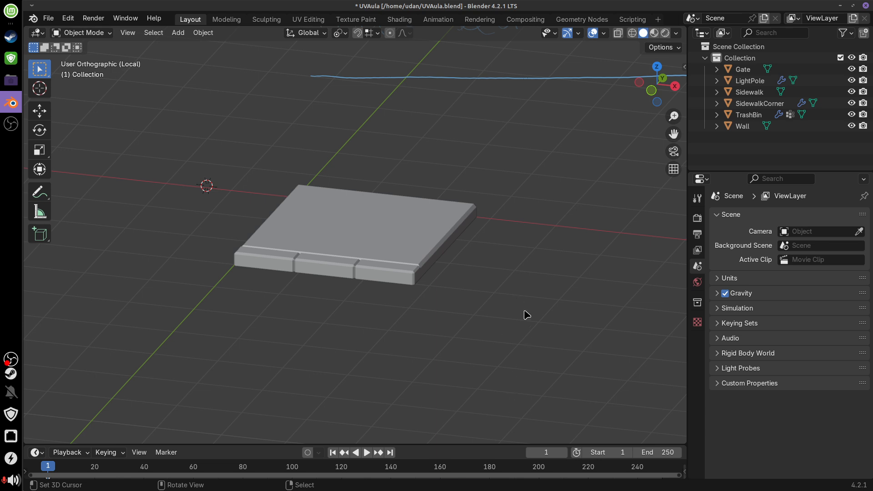
Leave the sidewalk's local view and show the whole street scene in front orthographic view
{"action": "key", "text": "KP_Divide"}
{"action": "middle_click_drag", "start_coordinate": [548, 293], "coordinate": [534, 266]}
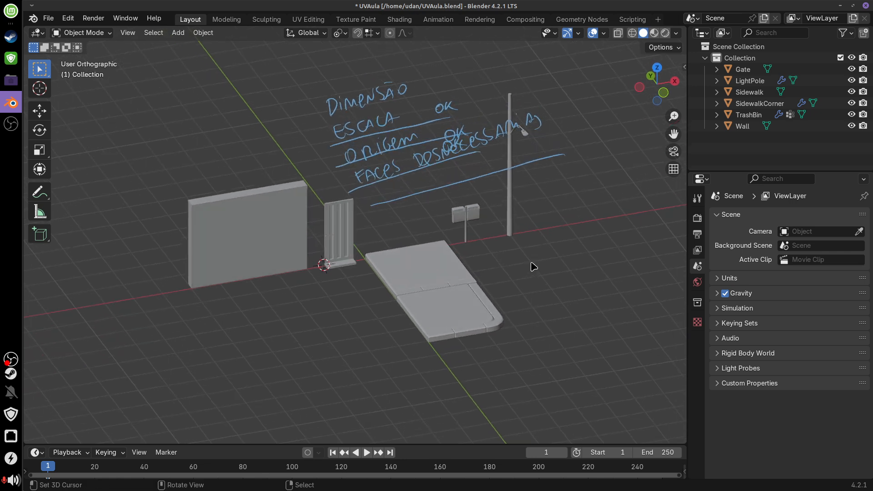
{"action": "key", "text": "KP_1"}
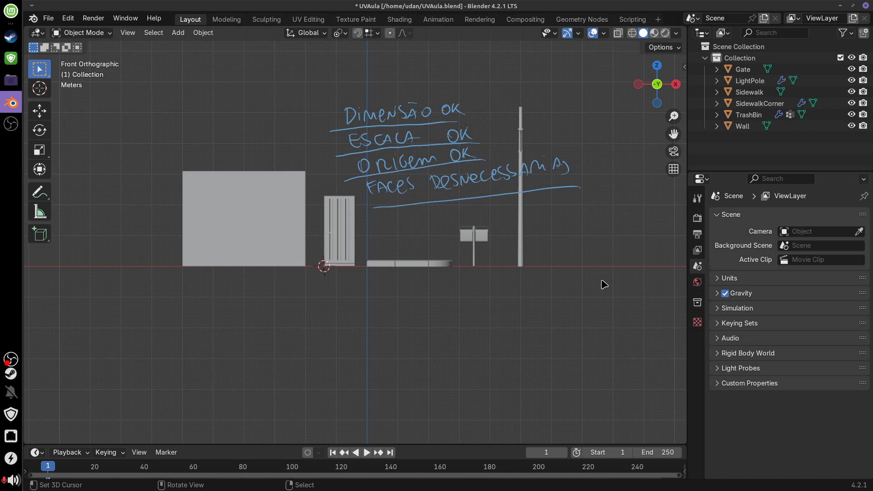
Annotate the handwritten checklist with OK beside the unnecessary-faces item and a downward arrow running along the start of the entries
{"action": "middle_click_drag", "start_coordinate": [603, 282], "coordinate": [545, 316], "text": "shift"}
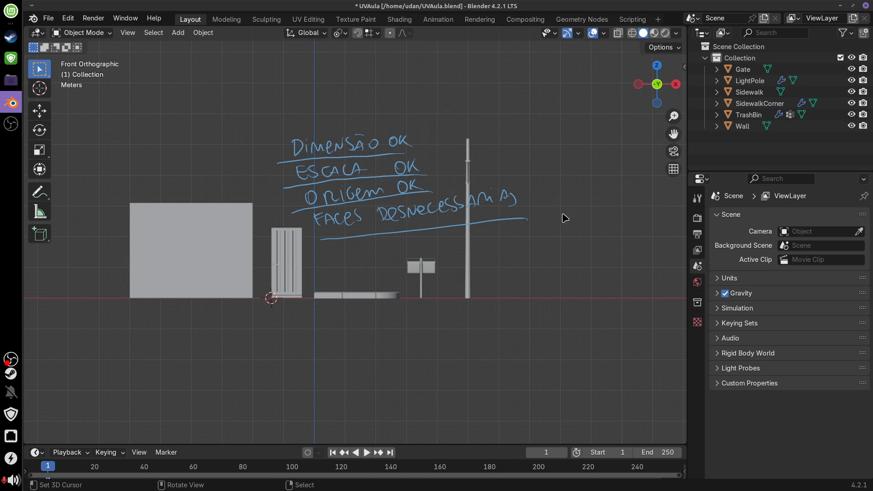
{"action": "key", "text": "d"}
{"action": "mouse_move", "coordinate": [538, 196]}
{"action": "left_mouse_down"}
{"action": "mouse_move", "coordinate": [548, 210]}
{"action": "mouse_move", "coordinate": [562, 207]}
{"action": "left_mouse_up"}
{"action": "left_click_drag", "start_coordinate": [267, 137], "coordinate": [278, 202]}
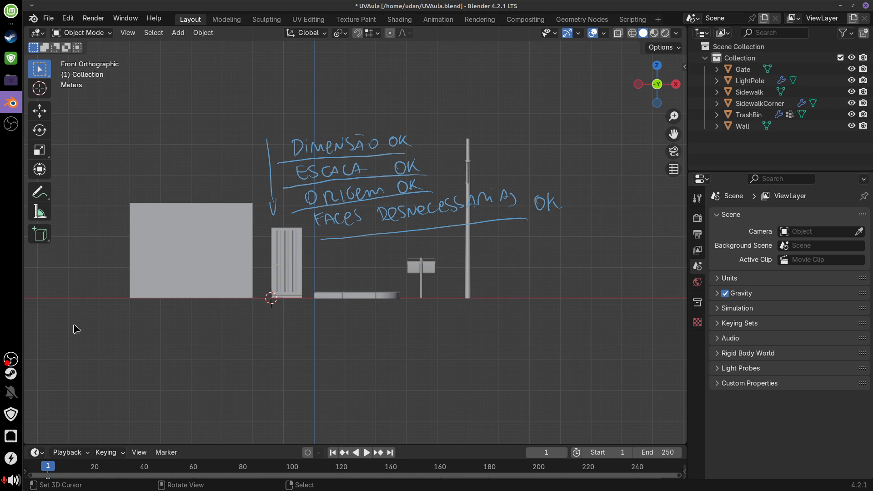
{"action": "right_click", "coordinate": [10, 359]}
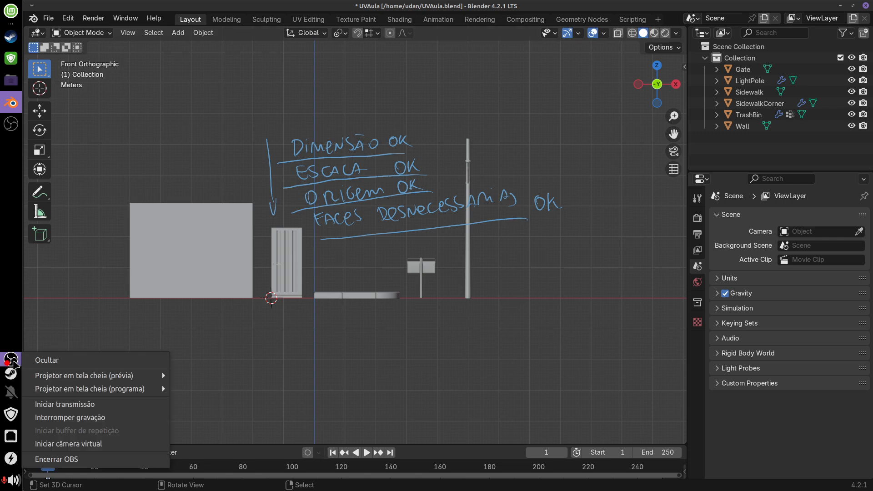